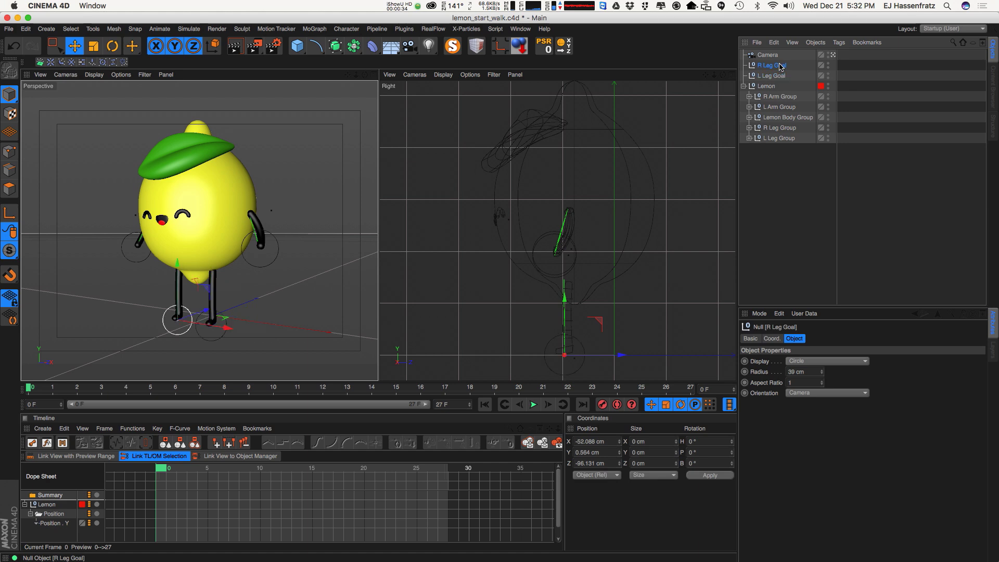
Step: Inspect the L Leg Goal controller and play back the finished walk animation in lemon_finish.c4d
click(775, 76)
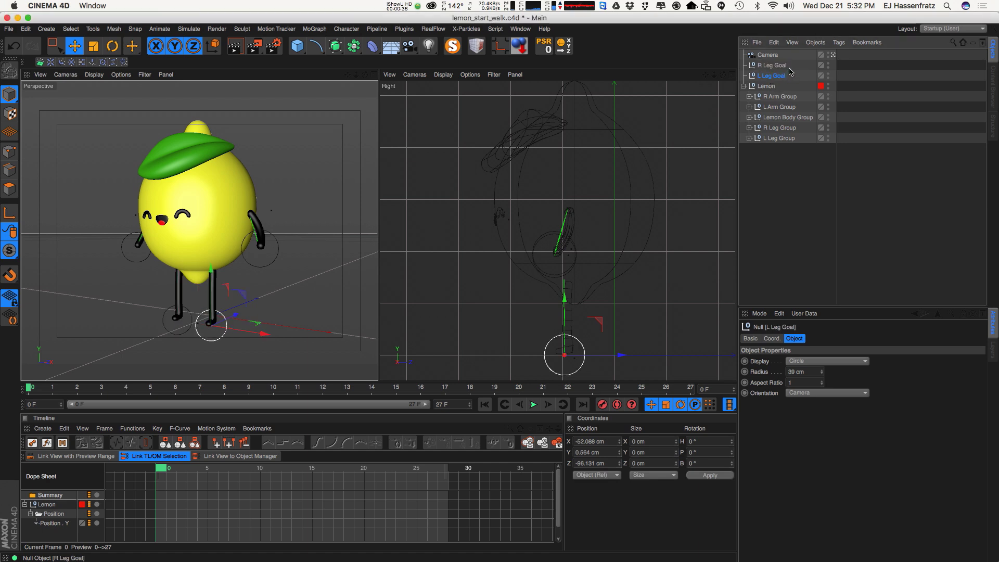
alt+drag(257, 294, 251, 336)
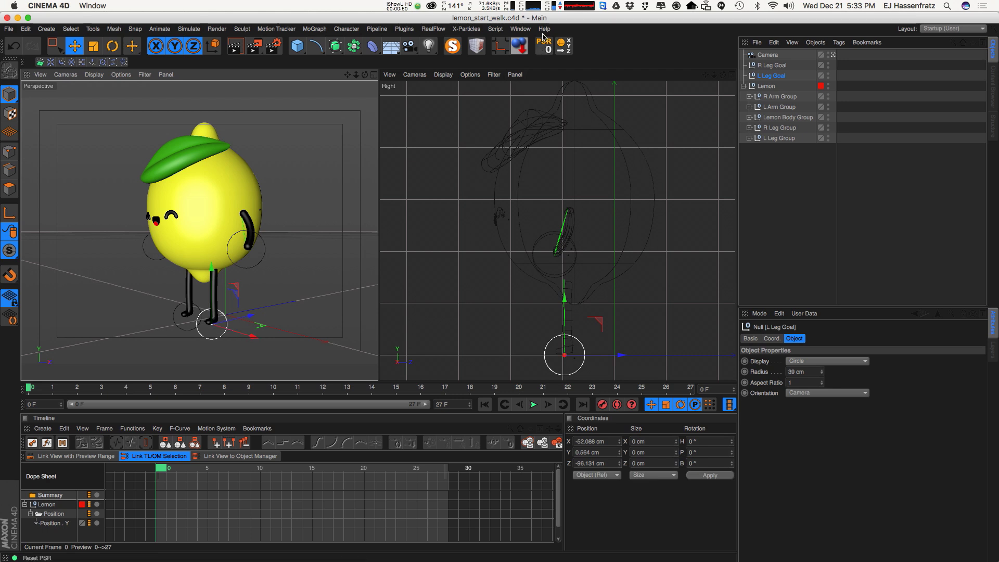
click(522, 29)
click(567, 310)
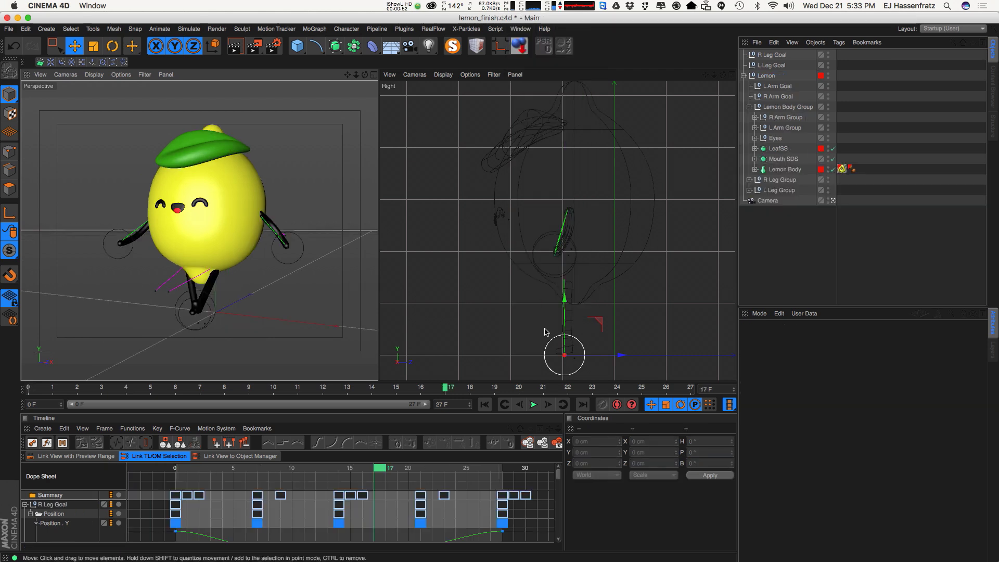
click(534, 404)
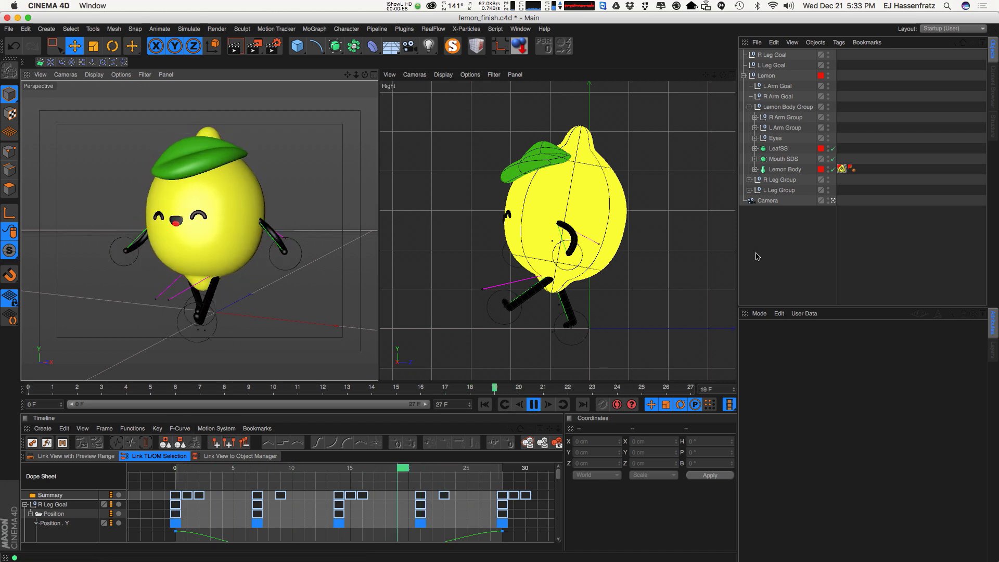
click(534, 405)
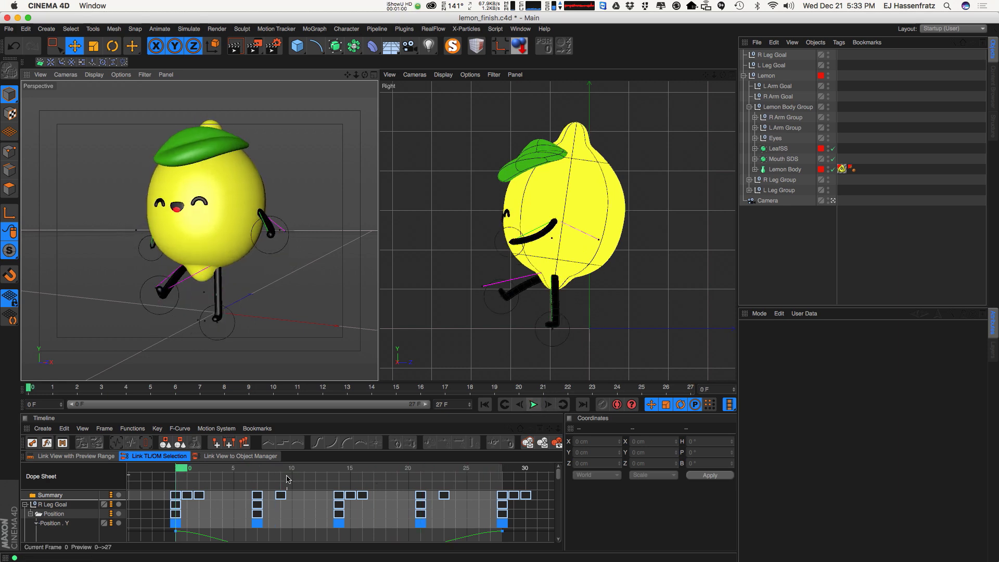
Step: Enlarge the timeline area and examine the walk cycle's keyframes across the dope sheet
drag(309, 381, 312, 300)
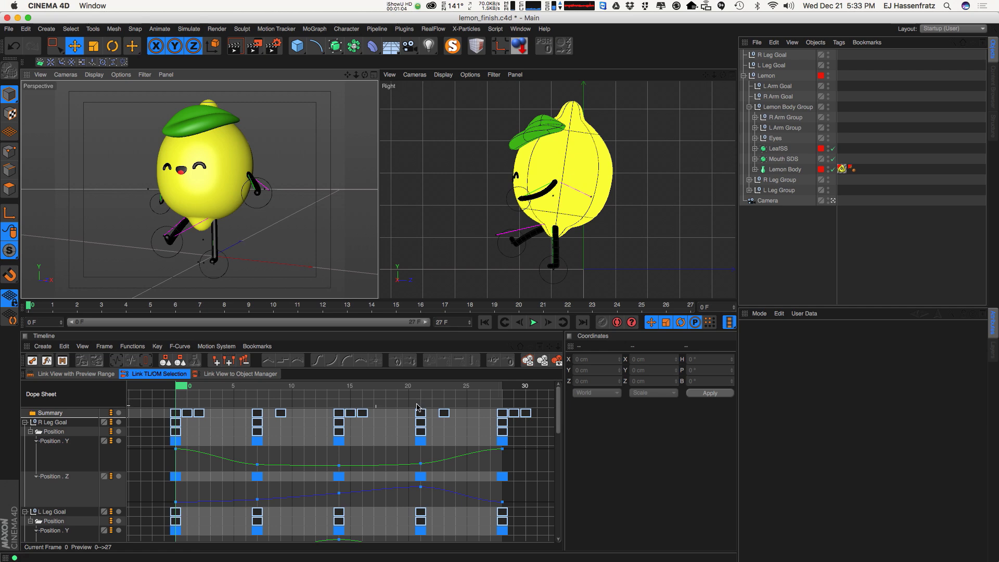
drag(485, 390, 518, 389)
key(shift+f)
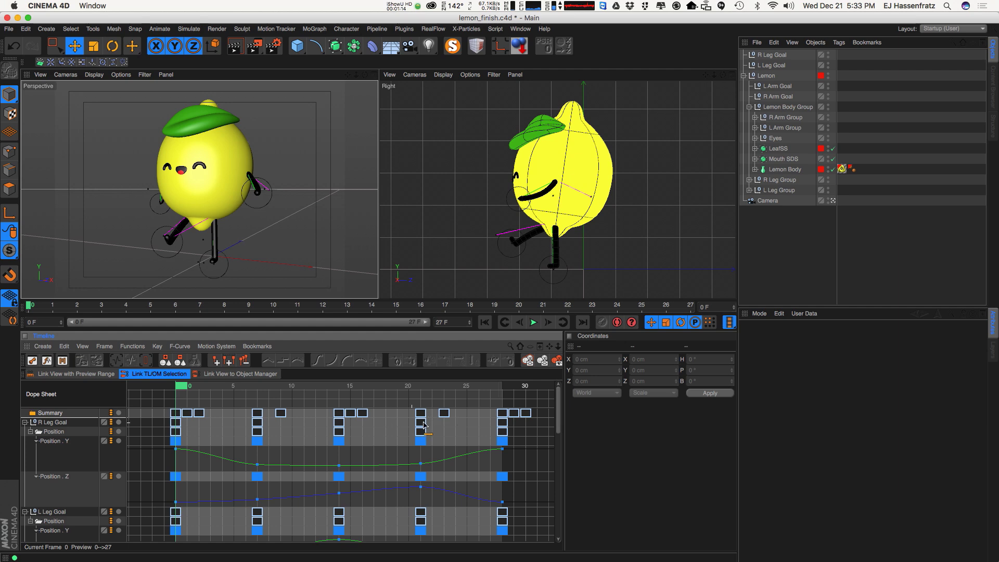
drag(223, 387, 521, 402)
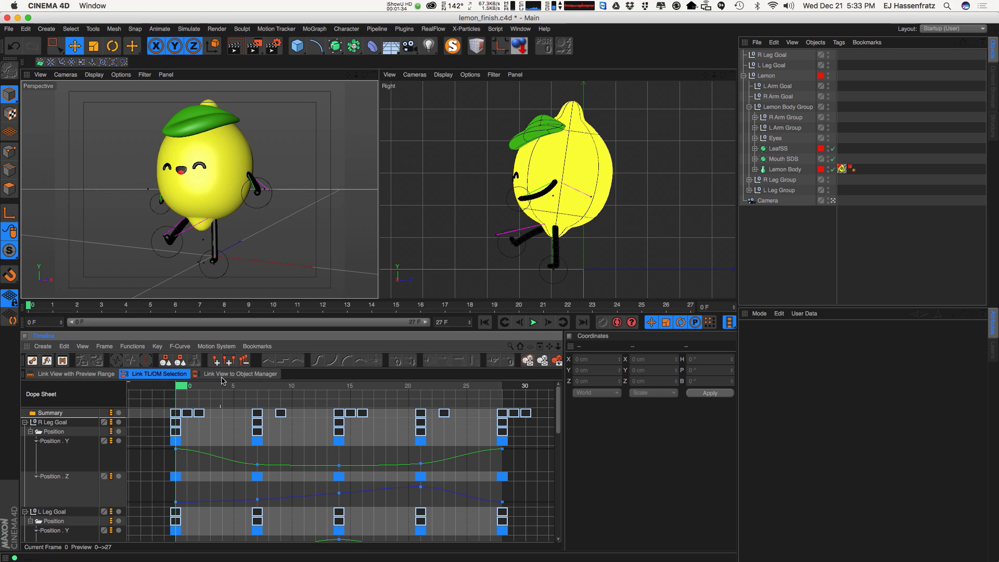
Step: Examine the lemon's leg poses from the side at frames 0 and 7 of the finished walk
alt+drag(211, 250, 181, 253)
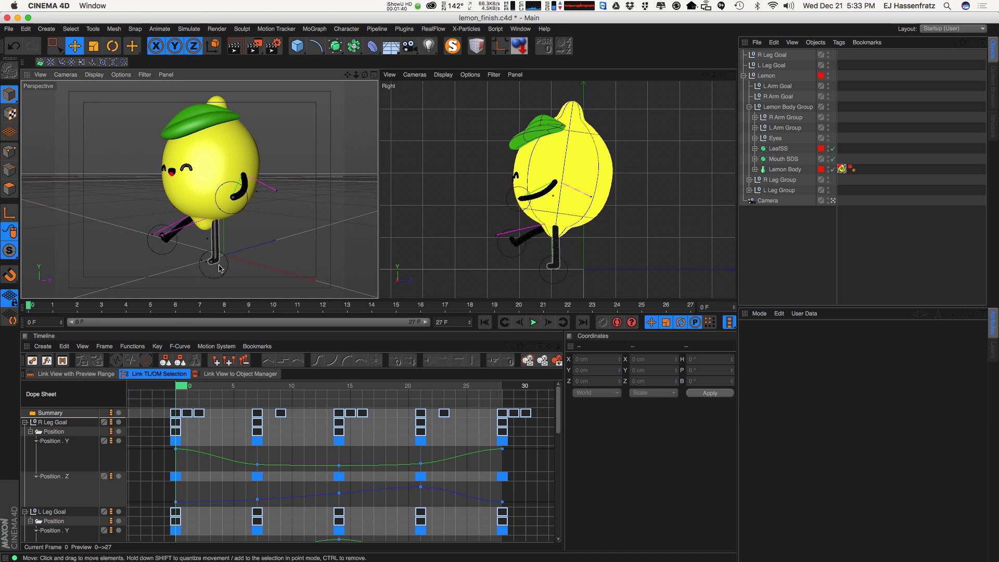
alt+drag(216, 264, 178, 246)
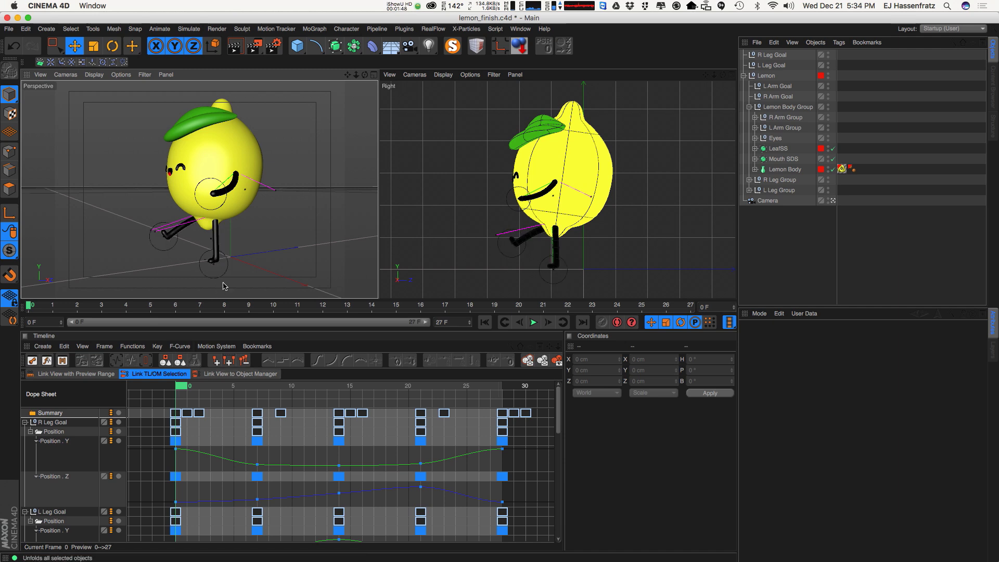
click(258, 388)
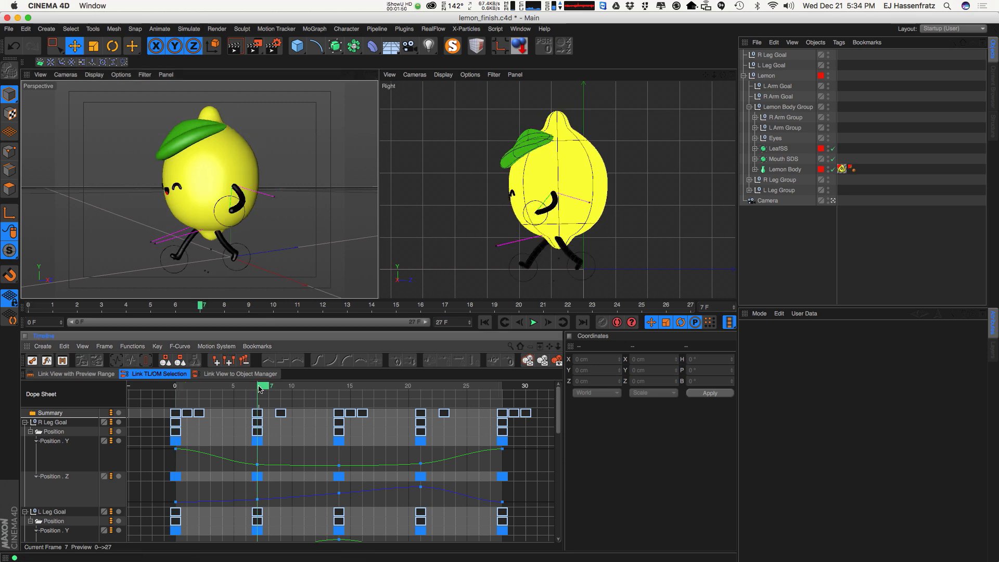
alt+drag(241, 262, 234, 260)
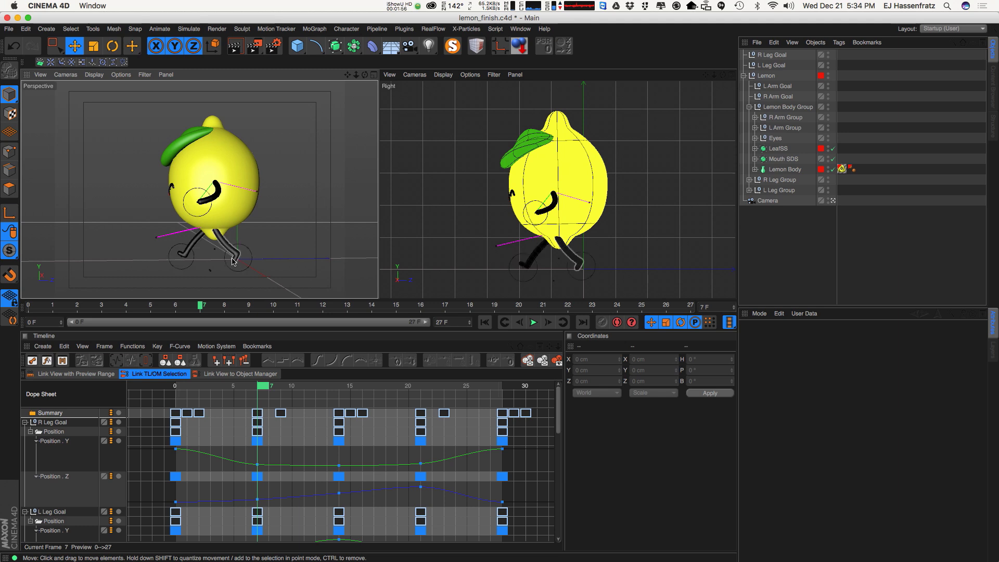
alt+drag(233, 261, 236, 262)
alt+drag(172, 263, 193, 259)
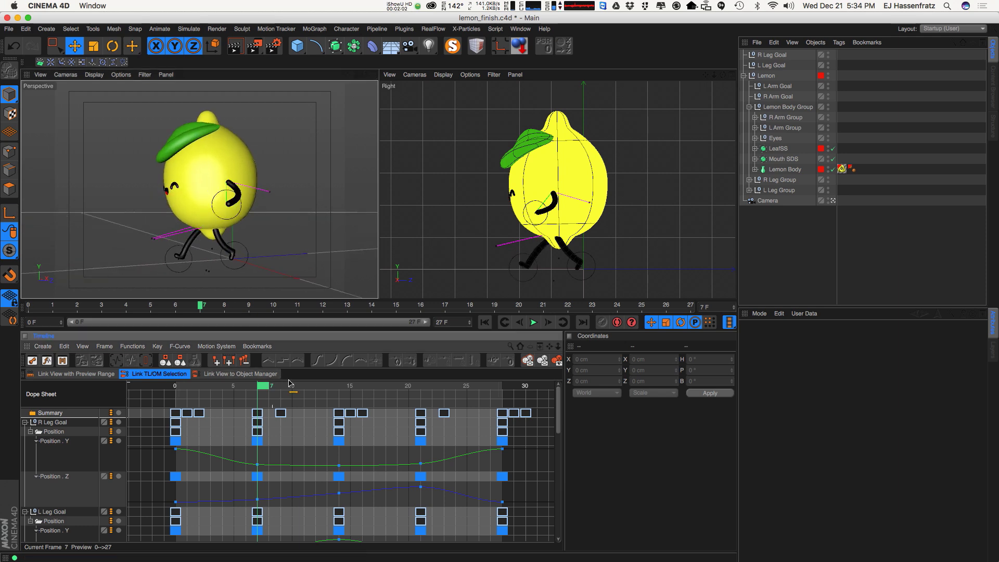
Step: Compare the foot positions of the finished walk at frames 14, 0, 7 and 21
click(339, 388)
alt+drag(206, 265, 165, 231)
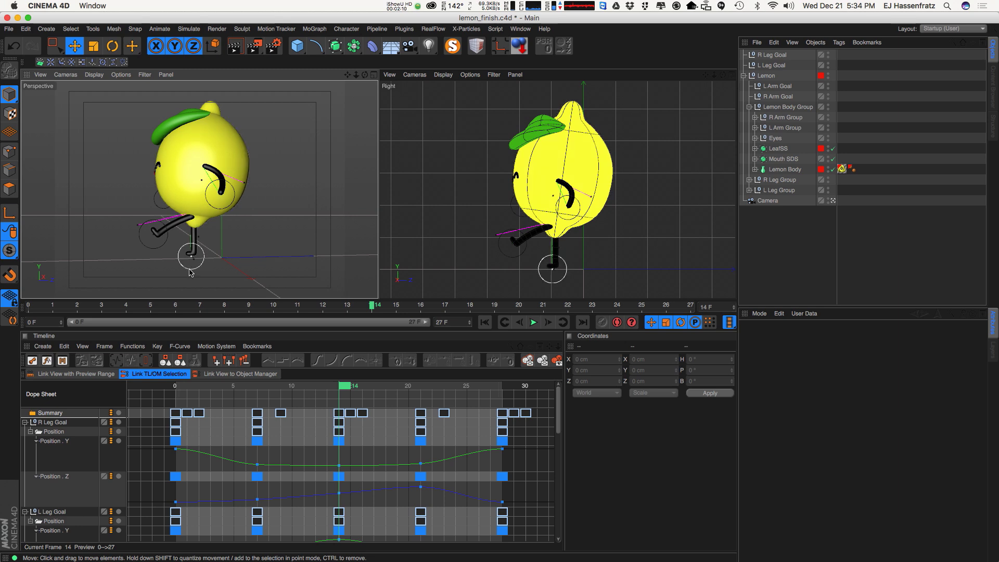
click(154, 383)
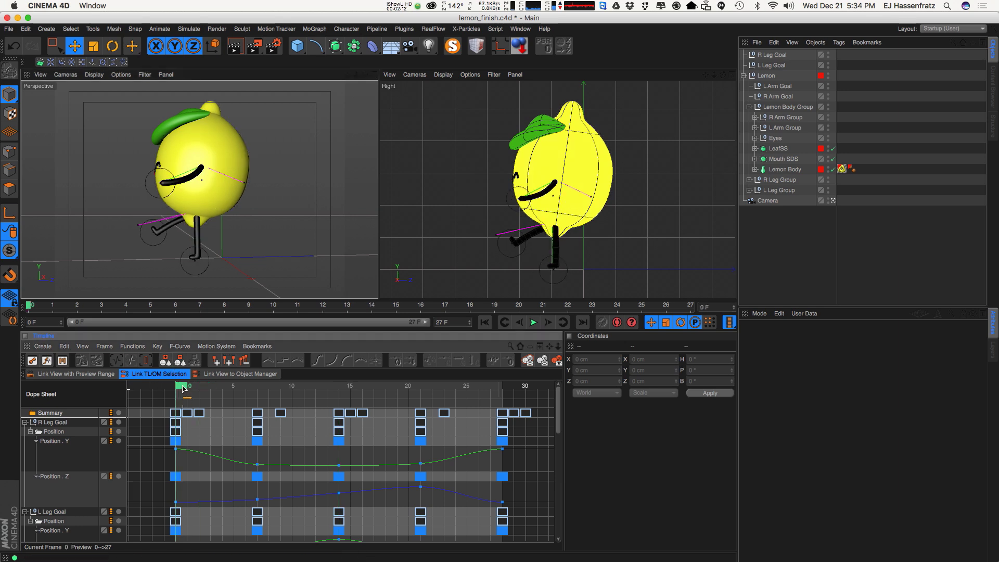
drag(185, 388, 266, 389)
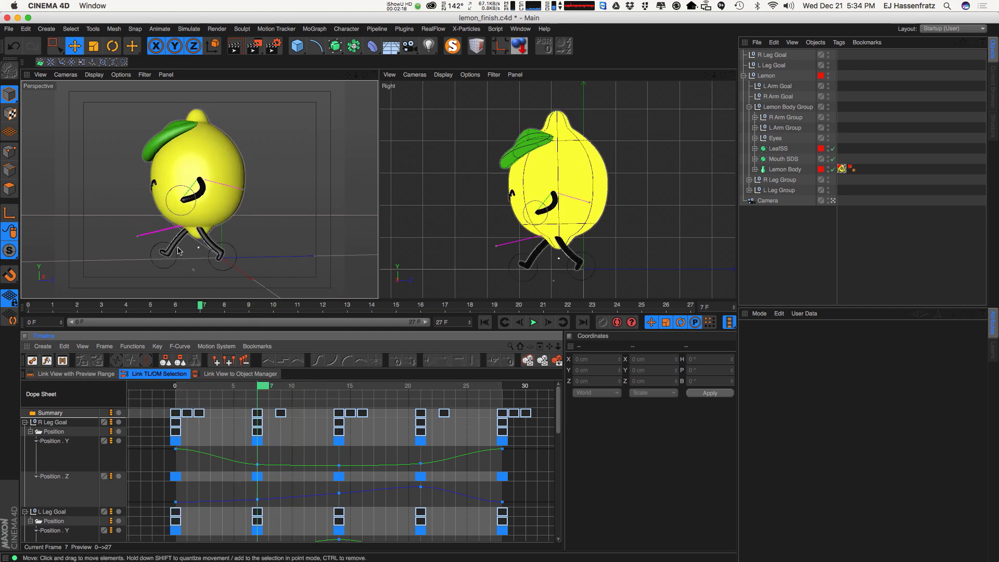
drag(285, 388, 424, 389)
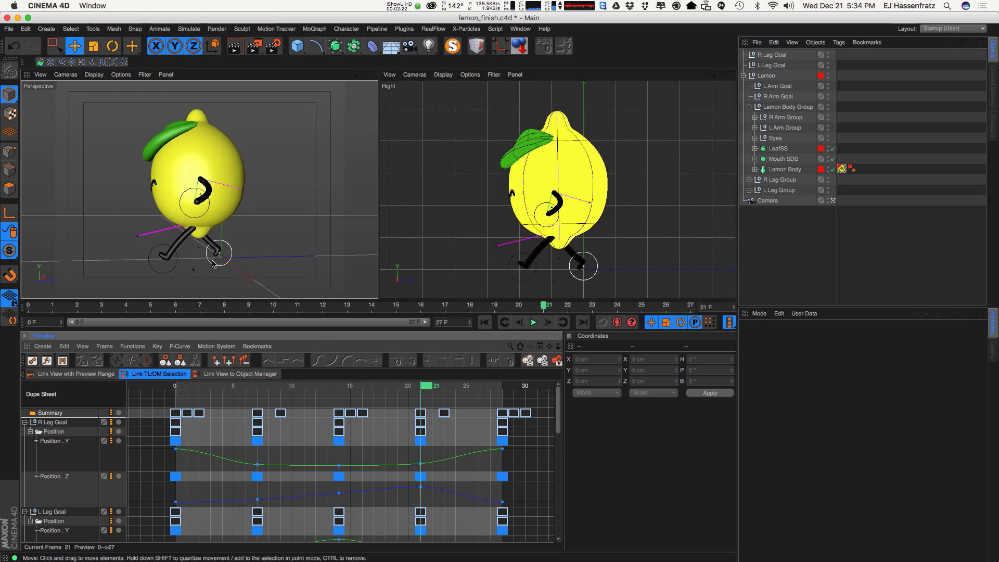
alt+drag(180, 241, 222, 255)
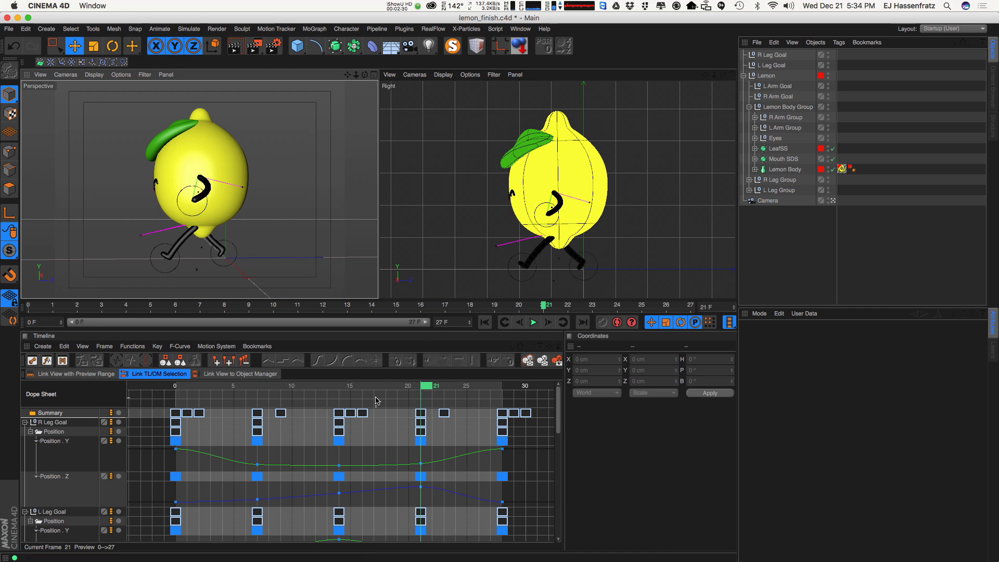
click(425, 388)
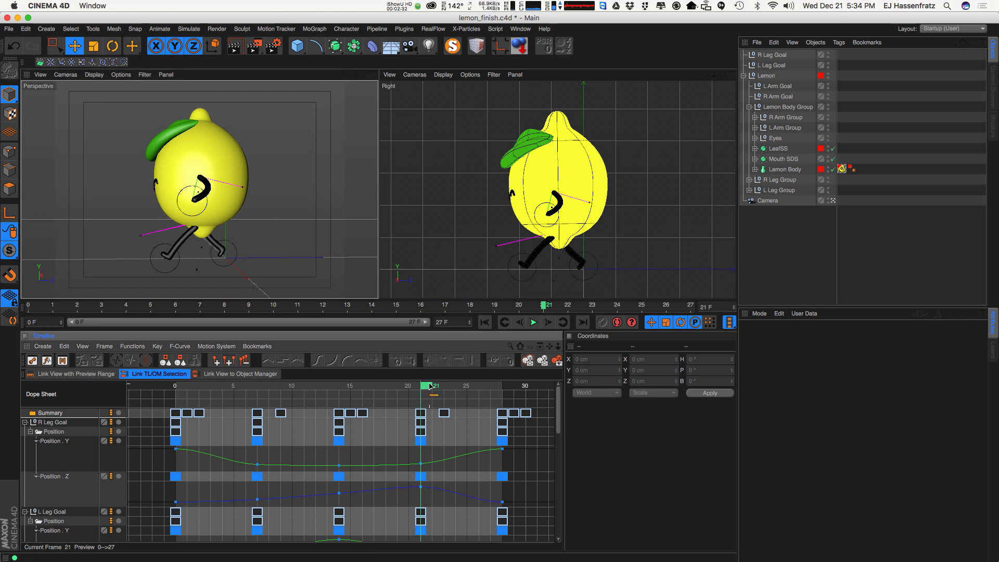
Step: Scrub the finished walk from frame 21 to frame 27 and play back the cycle
drag(430, 385, 504, 384)
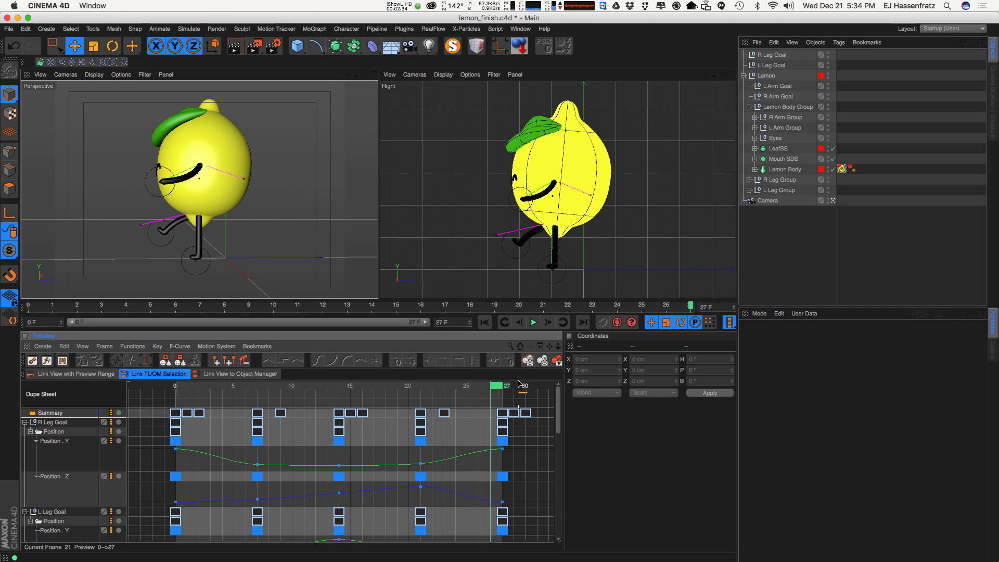
click(534, 322)
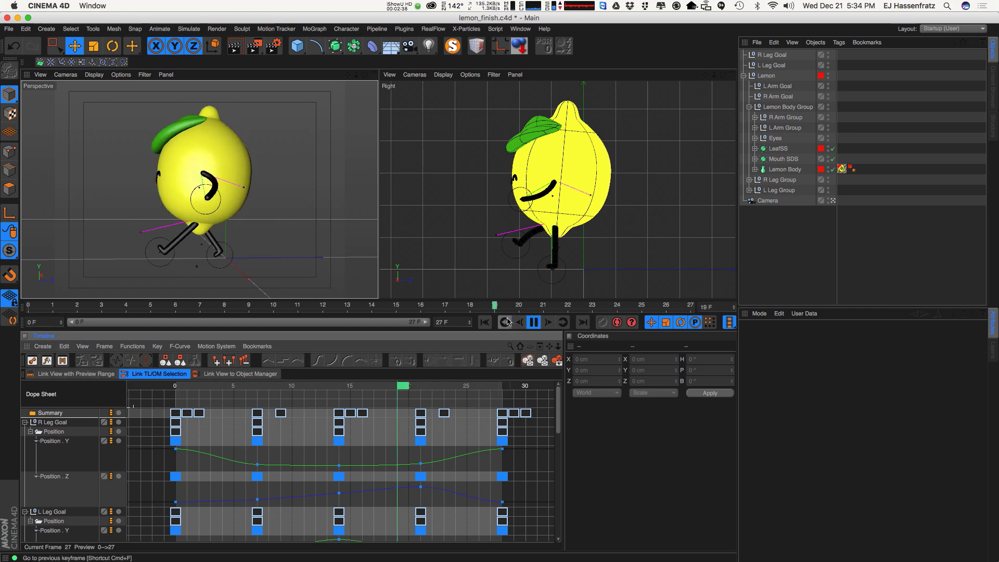
click(533, 324)
Step: Compare the lemon's body height and leg poses at frames 0 and 7, and replay the walk from frame 0
drag(261, 386, 163, 390)
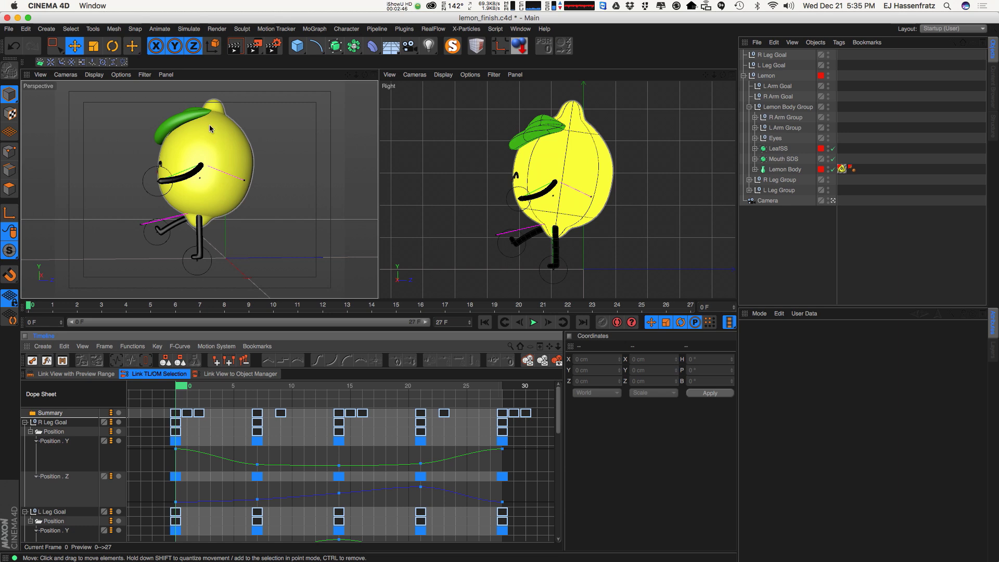
drag(190, 387, 267, 390)
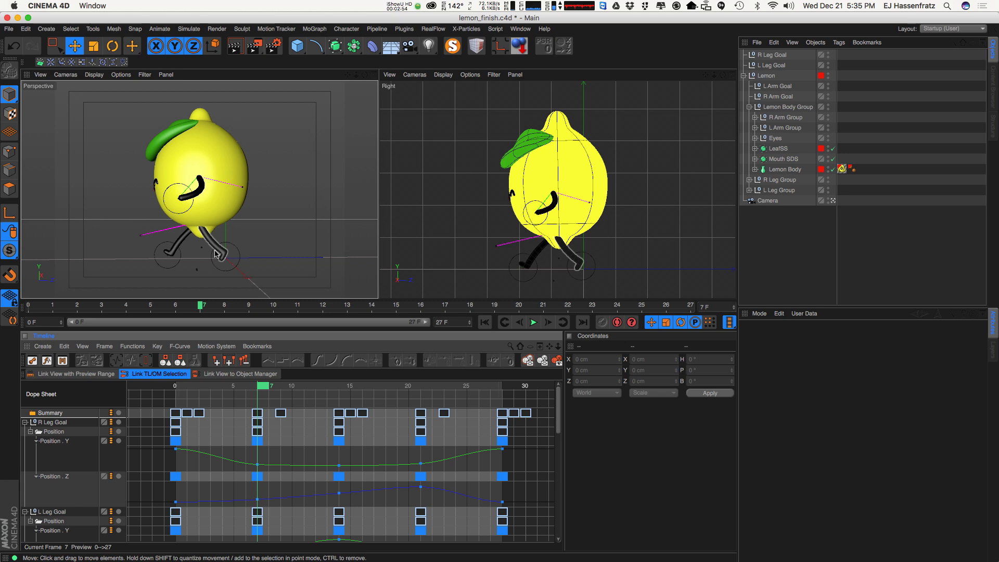
click(215, 254)
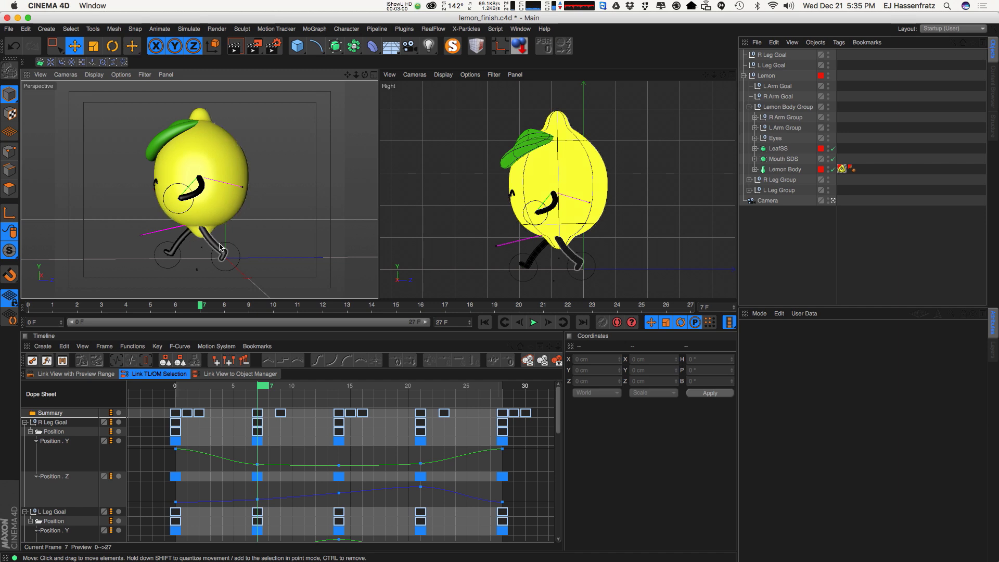
drag(270, 389, 71, 424)
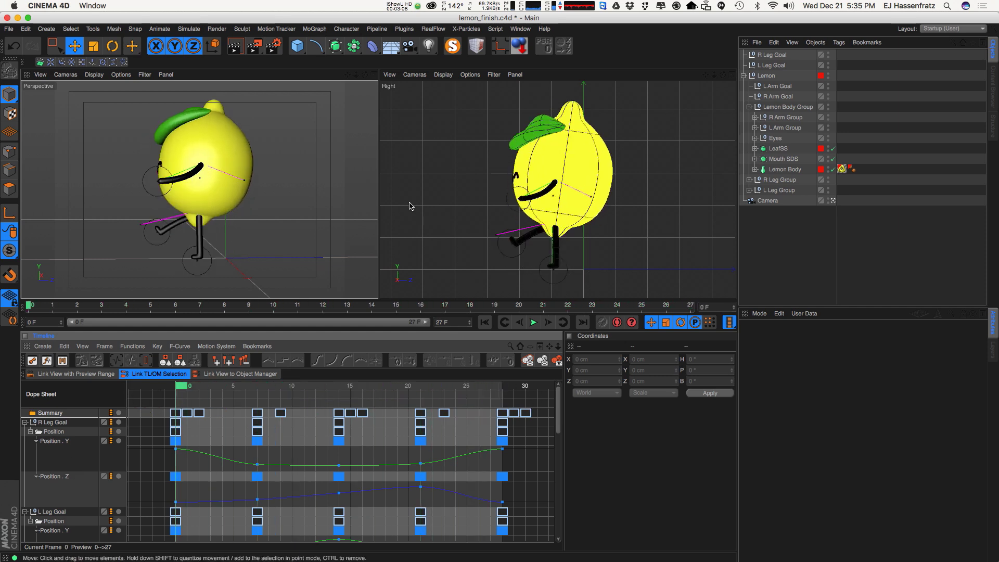
key(F8)
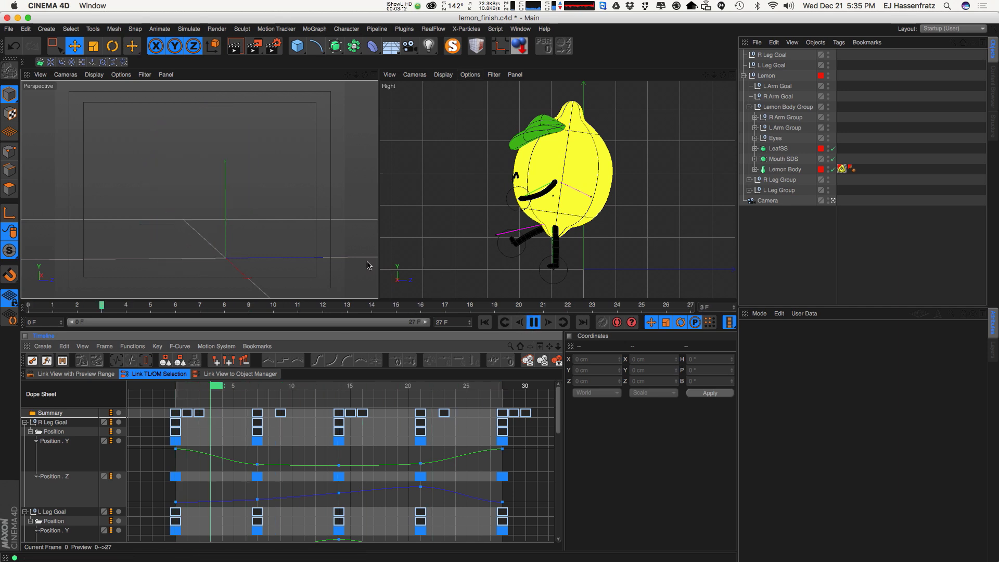
Step: Switch to lemon_start_walk.c4d and keyframe the Lemon null's Y position at frame 0
click(520, 29)
click(550, 299)
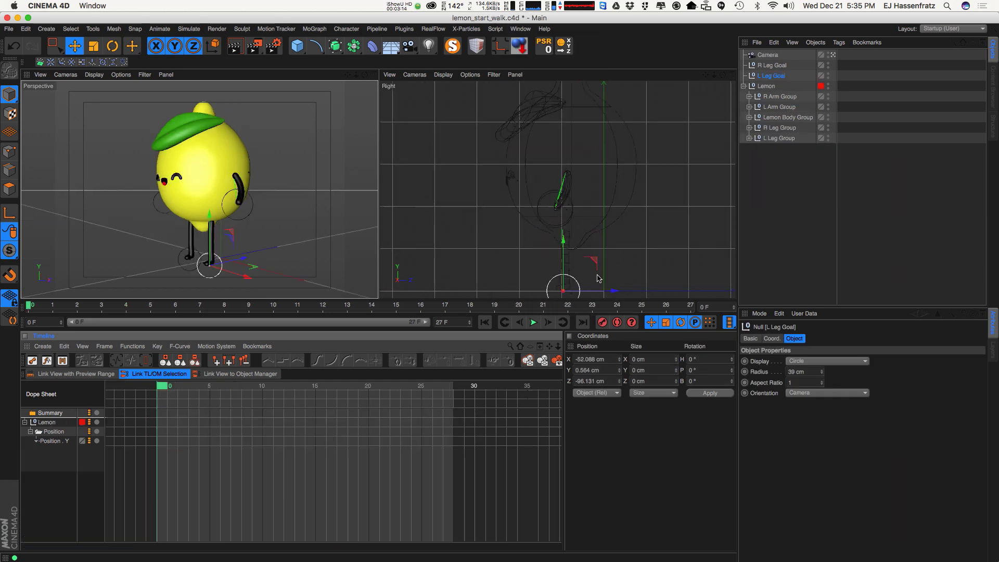
alt+drag(232, 240, 222, 260)
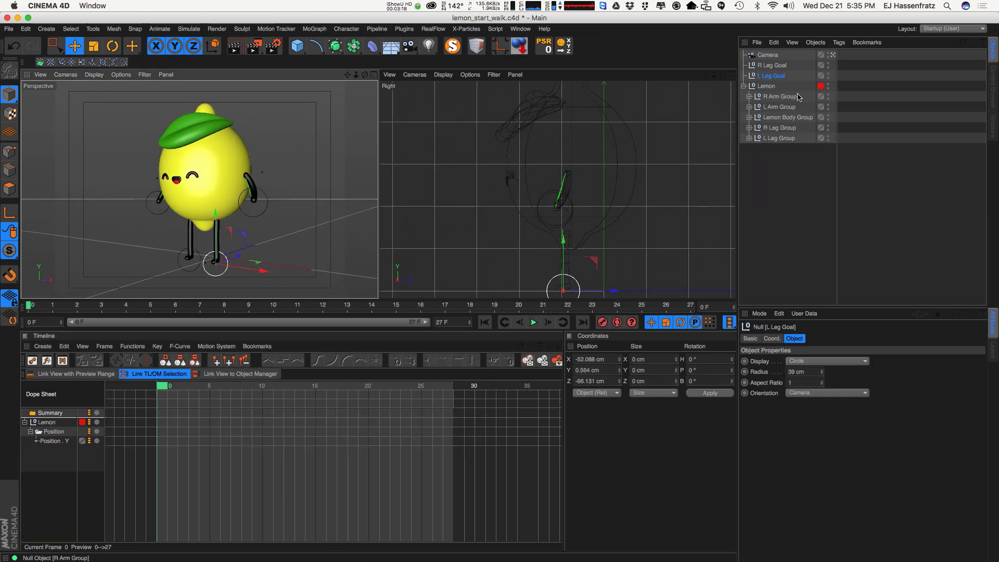
click(776, 86)
drag(205, 155, 206, 160)
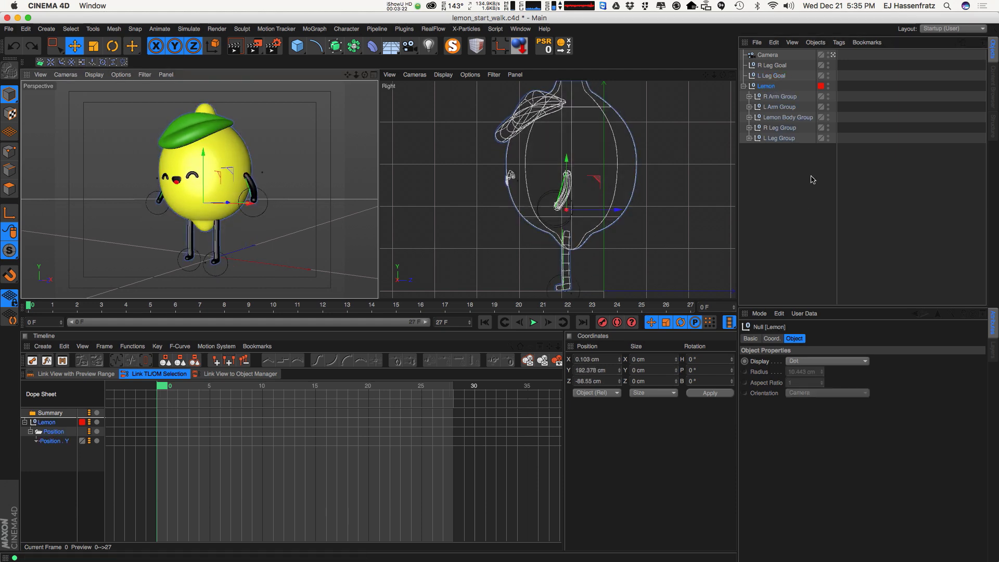
click(771, 338)
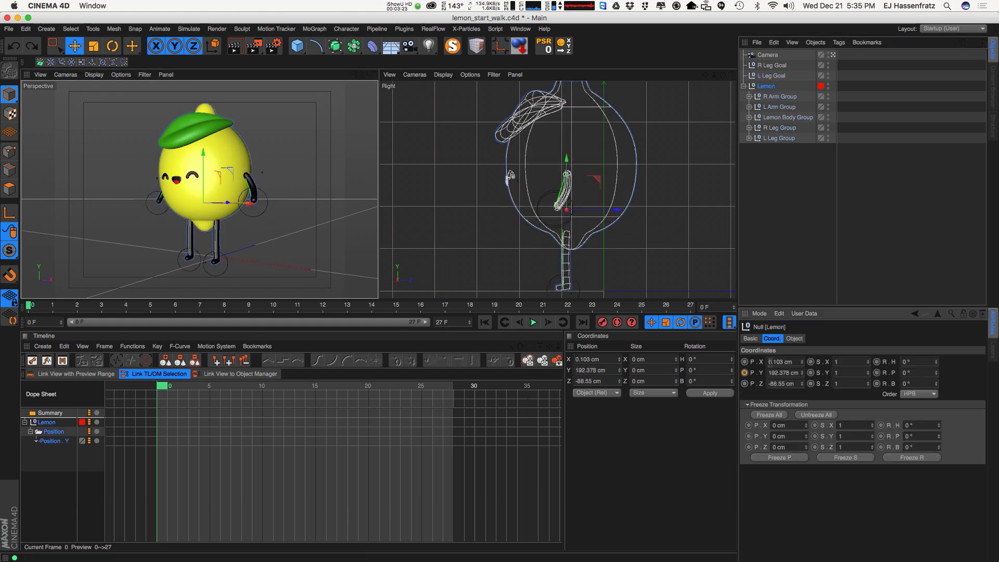
click(745, 374)
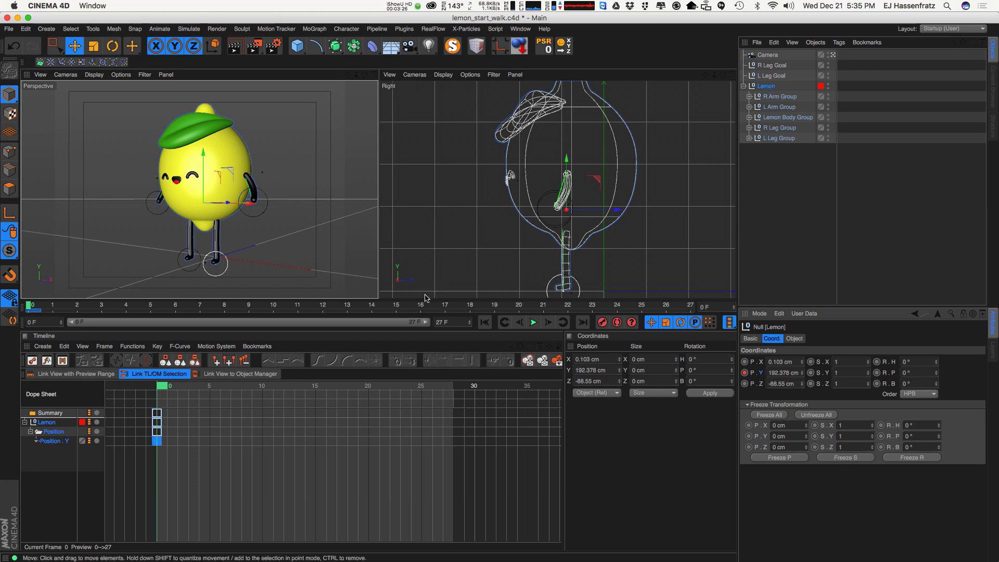
Step: At frame 7, lower the Lemon null to about 166 cm in Y and keyframe its Y position
drag(188, 391, 234, 407)
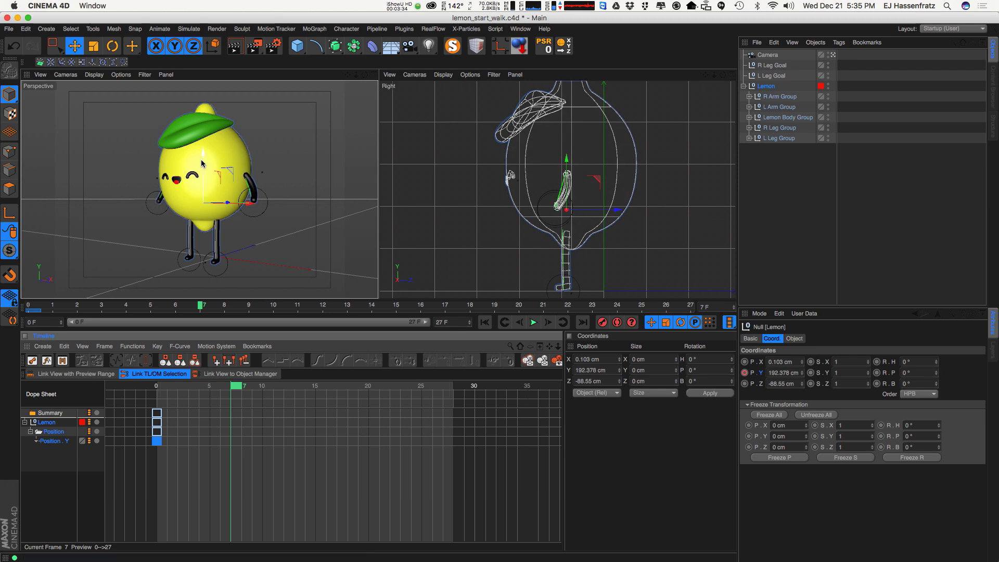
drag(203, 159, 206, 168)
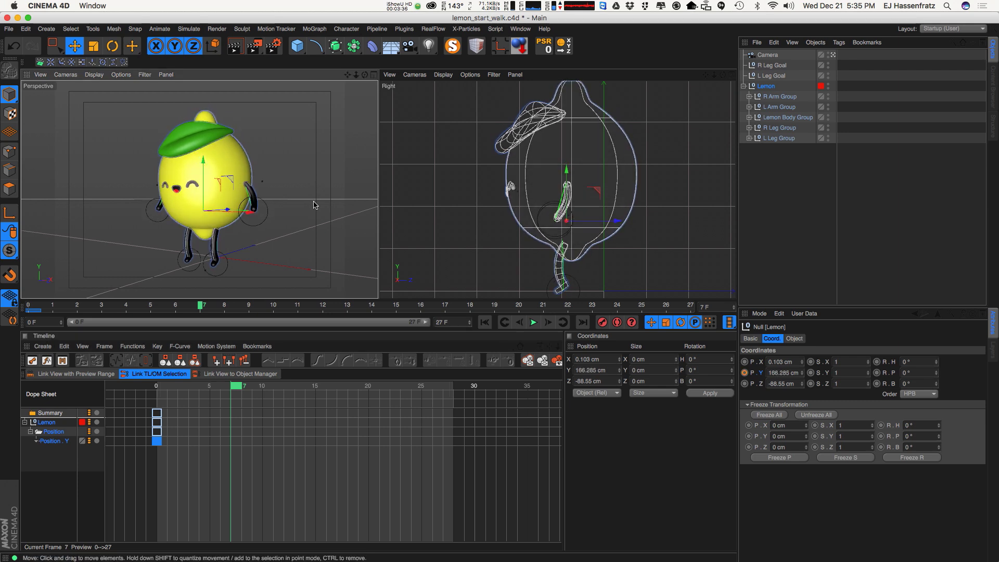
click(745, 372)
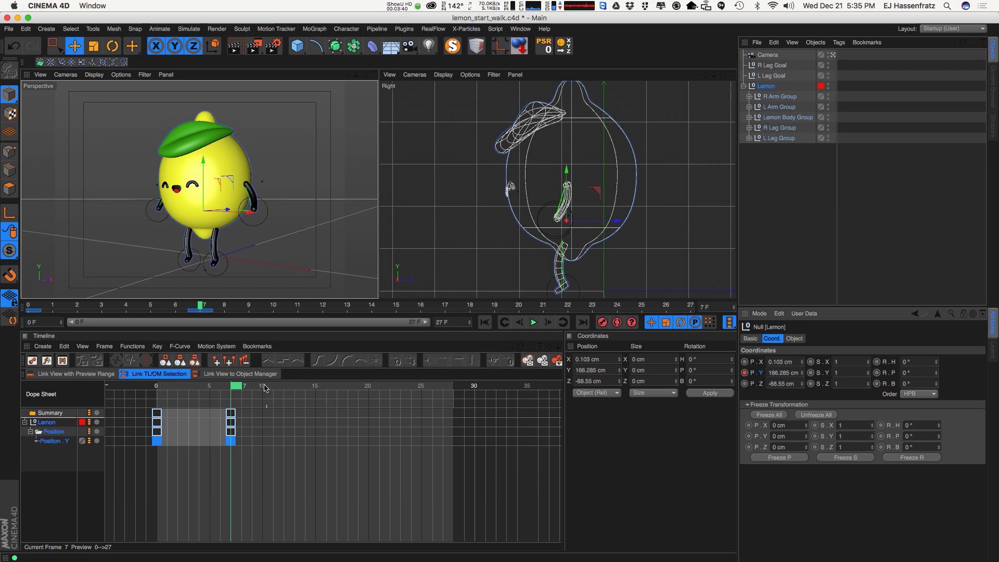
Step: Copy the Lemon's frame 0 Position Y key to frame 14, and its frame 7 and 14 keys to frames 21 and 28
click(157, 441)
ctrl+drag(157, 441, 304, 438)
click(231, 432)
drag(207, 413, 341, 461)
ctrl+drag(230, 423, 379, 423)
click(475, 469)
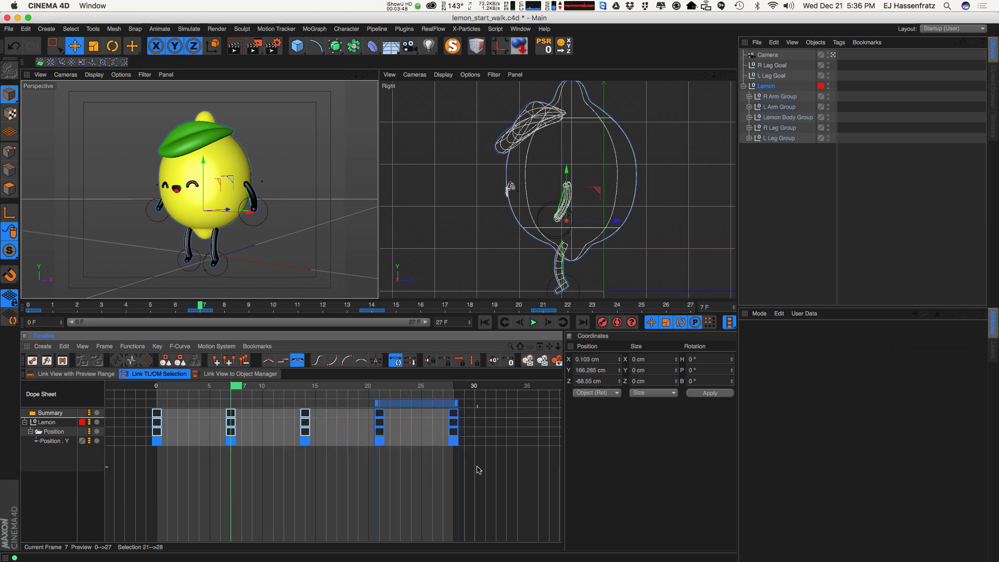
Step: Play back the Lemon's keyframed up-and-down motion across the 27-frame preview range
drag(430, 388, 456, 389)
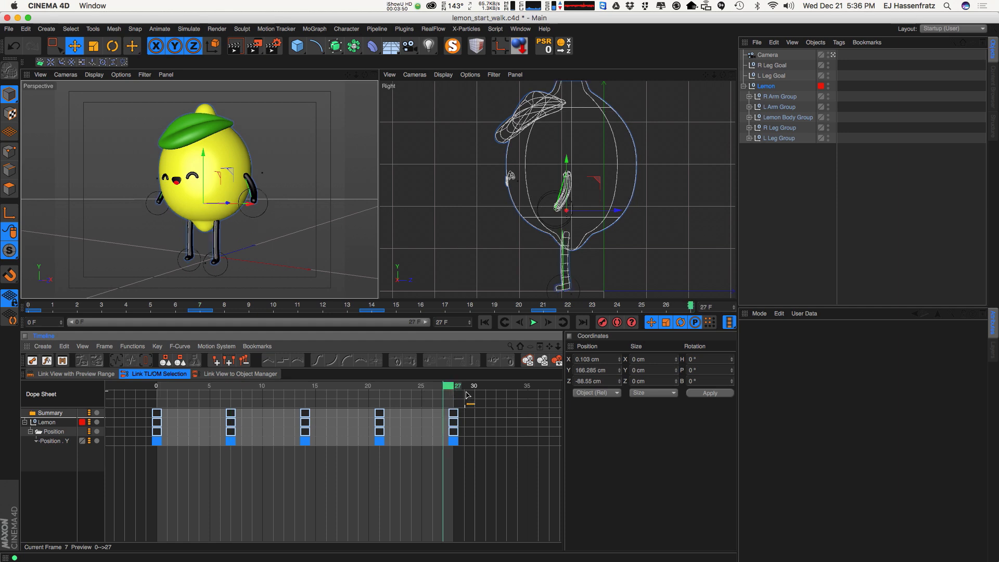
key(F8)
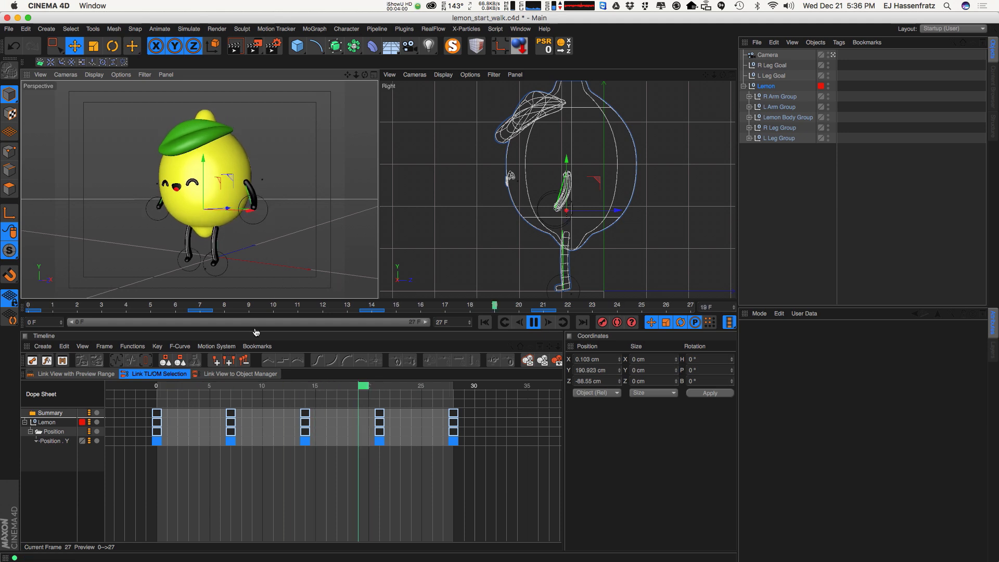
key(F8)
Step: Lower the Lemon's Position Y keys at frames 7 and 21 to about 156 cm on the F-curve, and replay the motion
click(40, 443)
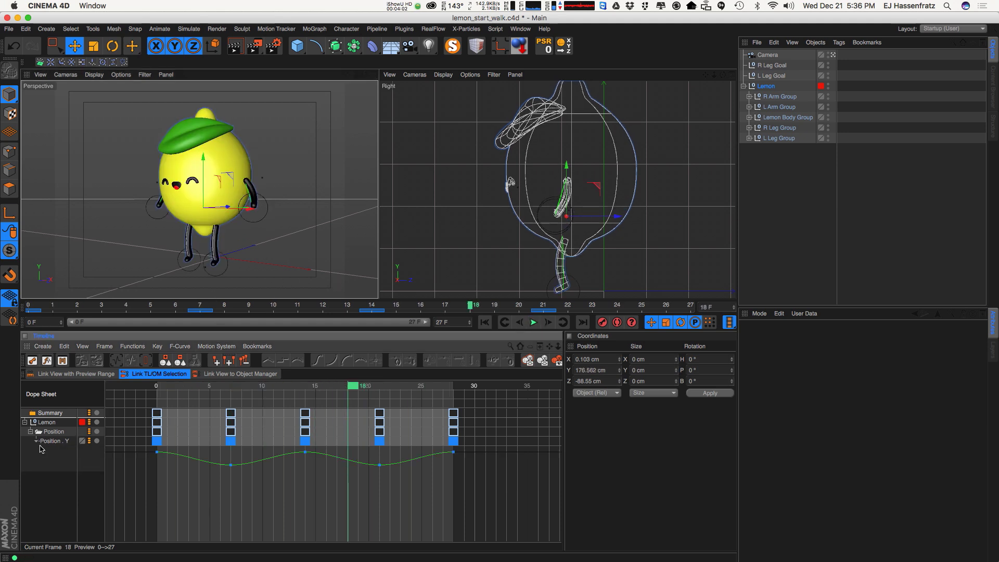
drag(205, 453, 284, 480)
shift+drag(358, 458, 410, 478)
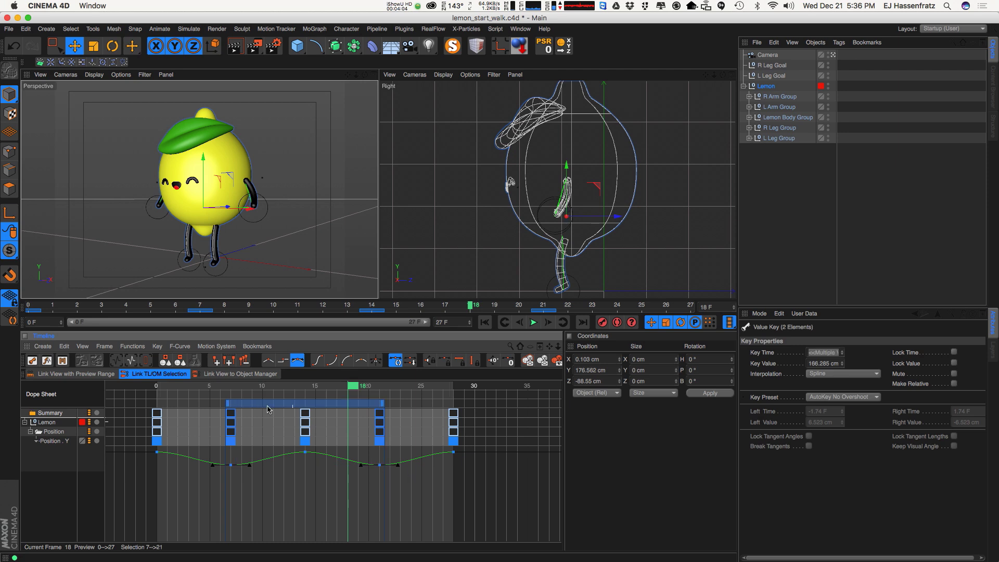
click(227, 388)
drag(231, 468, 231, 471)
drag(184, 389, 106, 387)
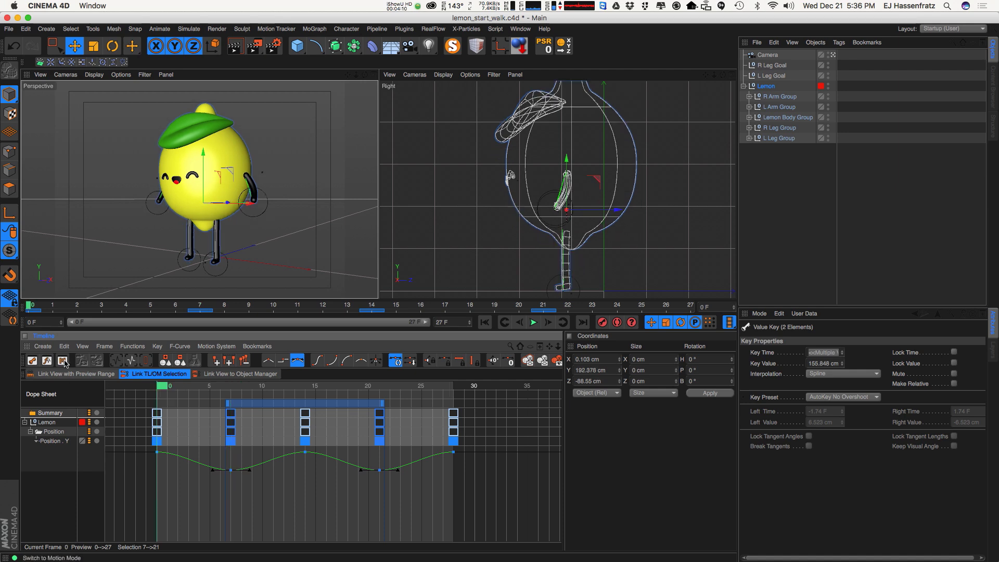
click(533, 323)
click(534, 323)
Step: At frame 0, lift the right leg forward by moving R Leg Goal to about Y 71 cm, Z -213 cm
drag(242, 300, 242, 305)
alt+right_drag(337, 453, 371, 452)
alt+middle_drag(337, 458, 375, 464)
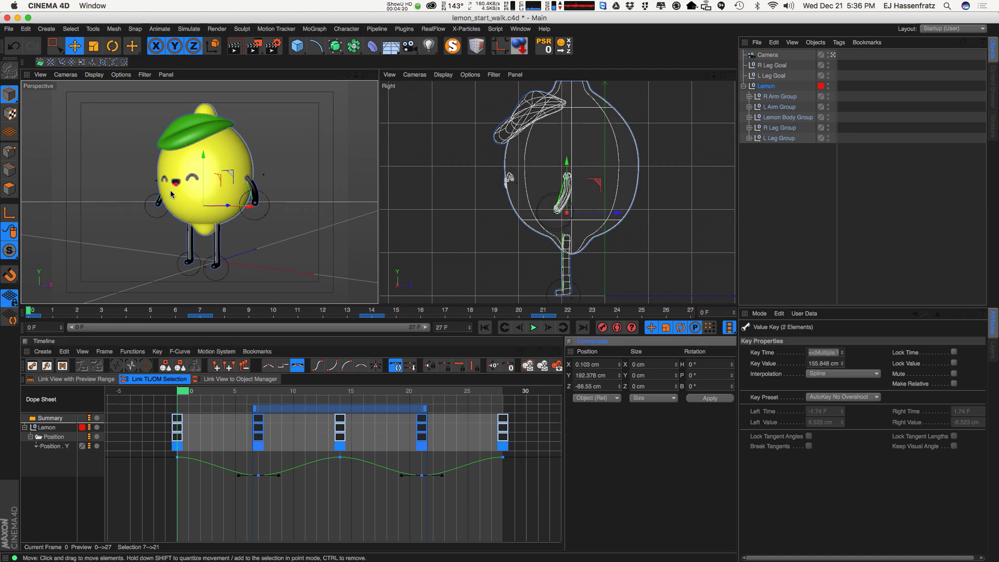
alt+drag(237, 208, 215, 211)
click(213, 279)
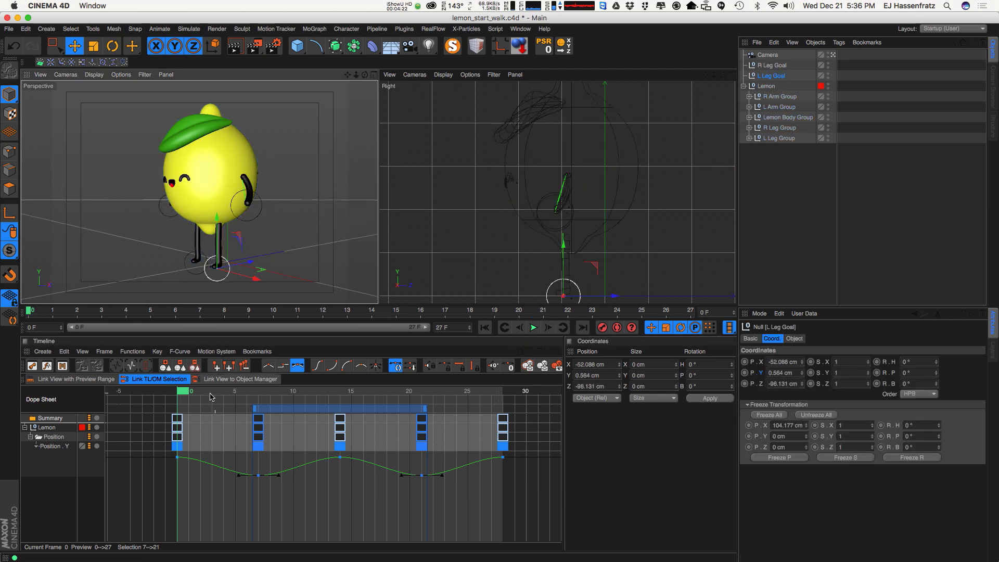
alt+drag(217, 256, 211, 211)
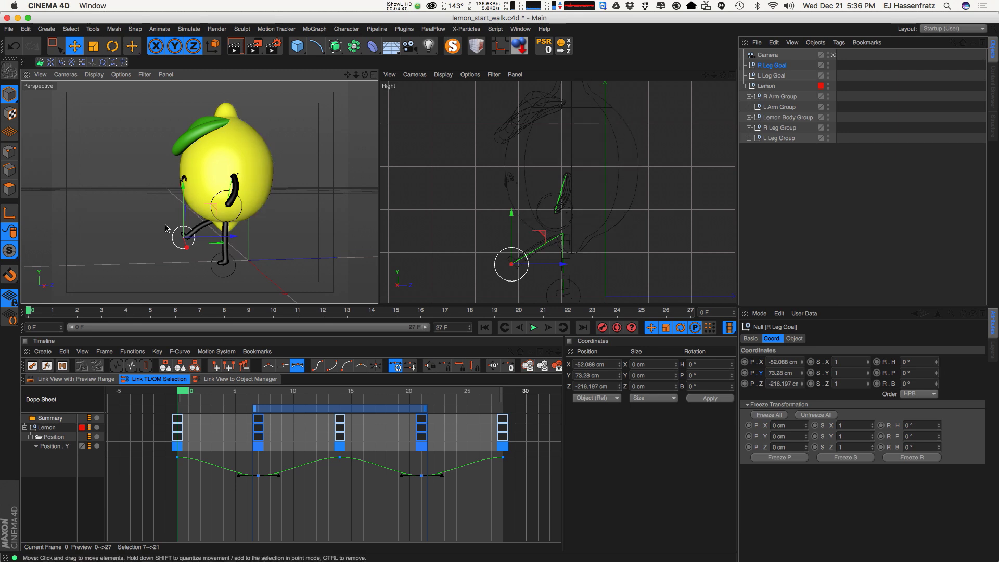
mouse_move(226, 277)
alt+mouse_down()
mouse_move(245, 281)
mouse_move(235, 294)
alt+mouse_up()
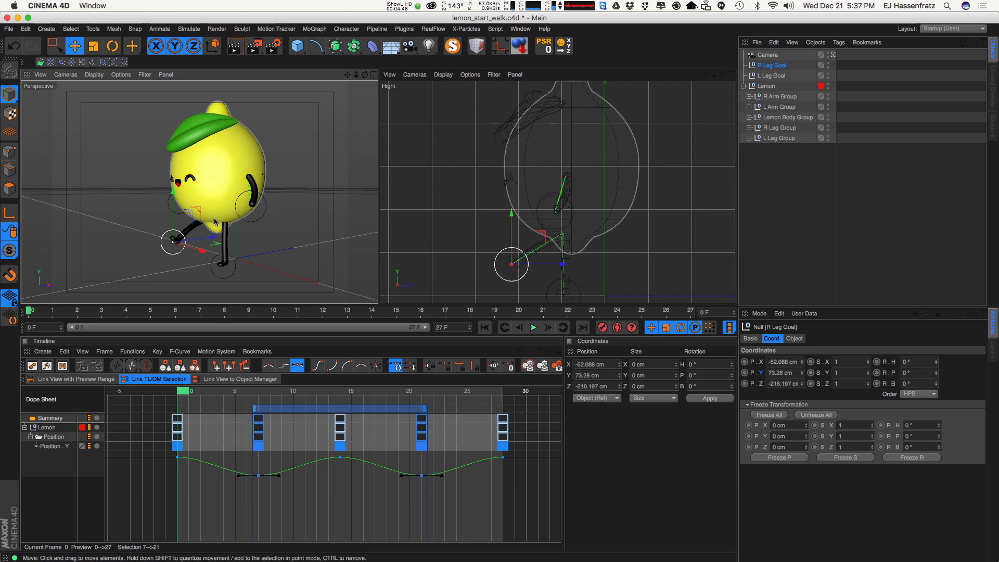
click(756, 75)
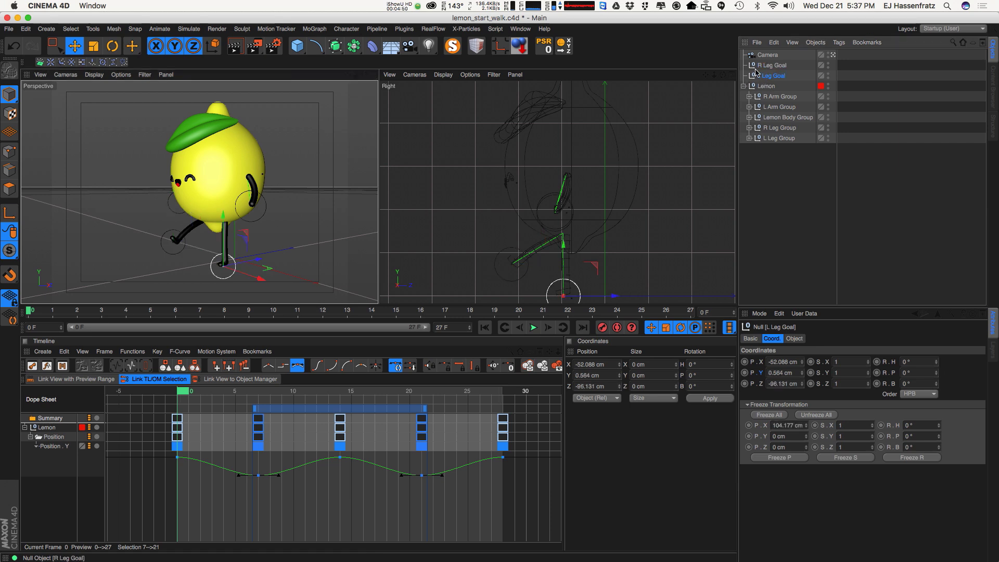
shift+click(770, 66)
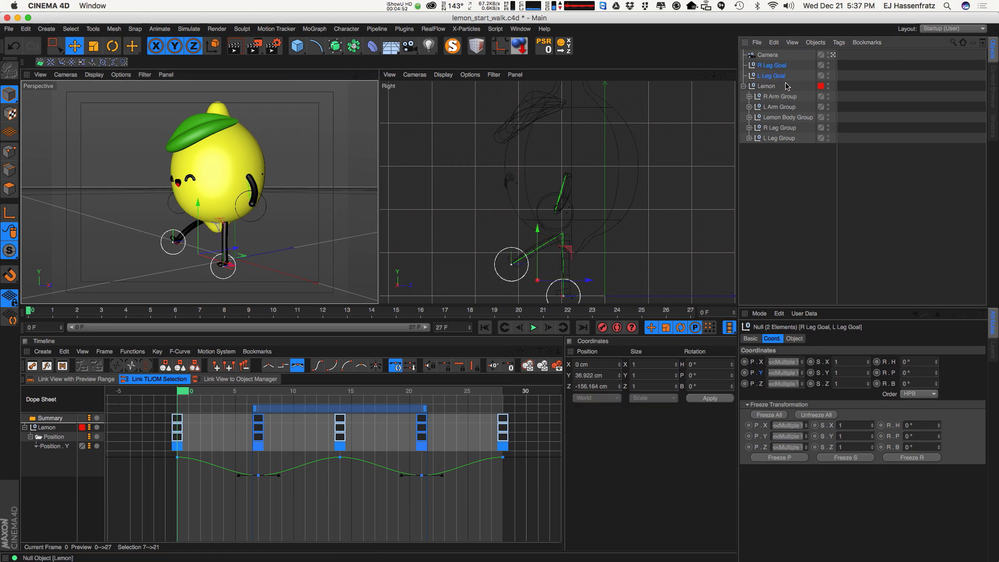
click(771, 67)
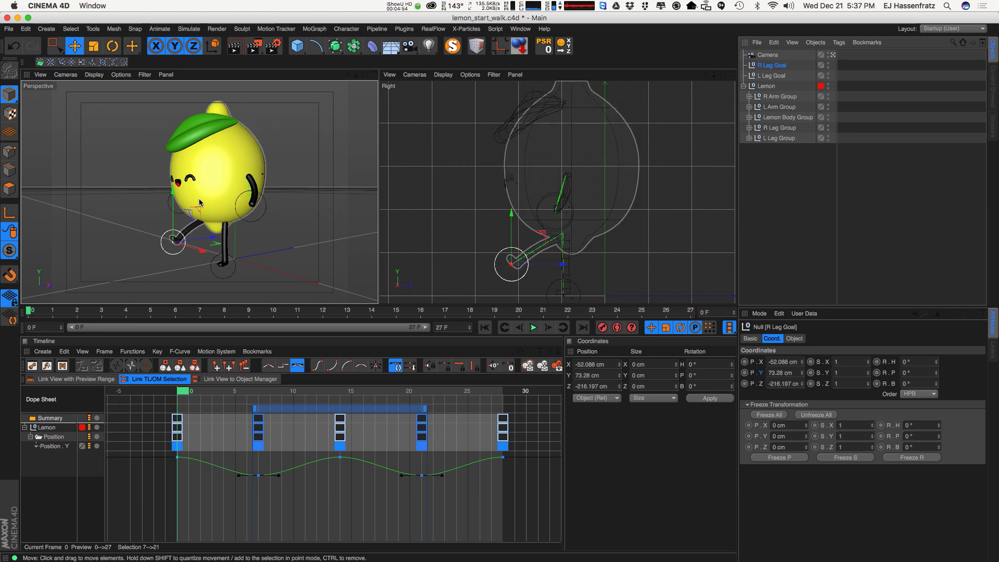
alt+drag(247, 269, 231, 240)
drag(183, 191, 214, 211)
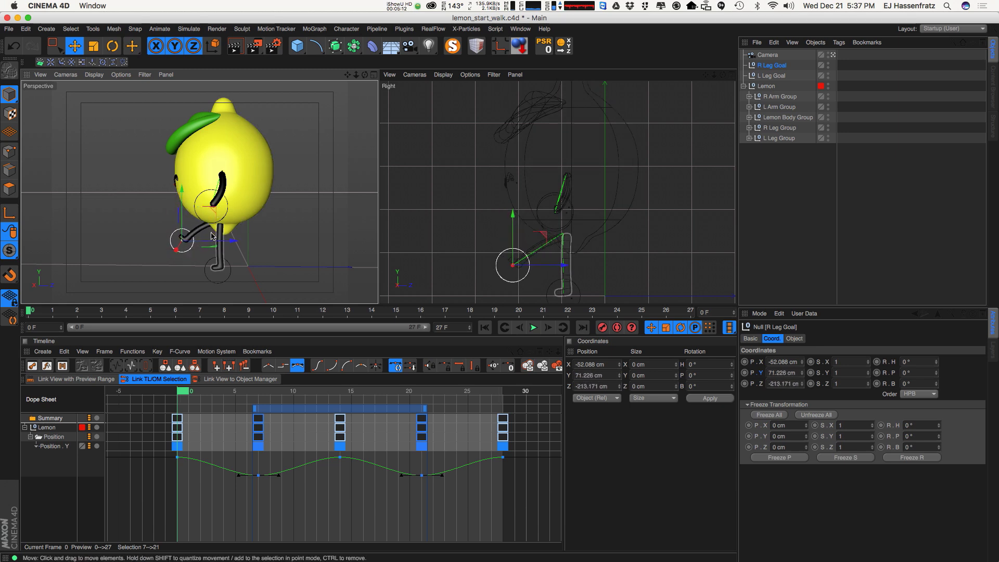
Step: Keyframe the Y and Z positions of both R Leg Goal and L Leg Goal at frame 0
click(746, 372)
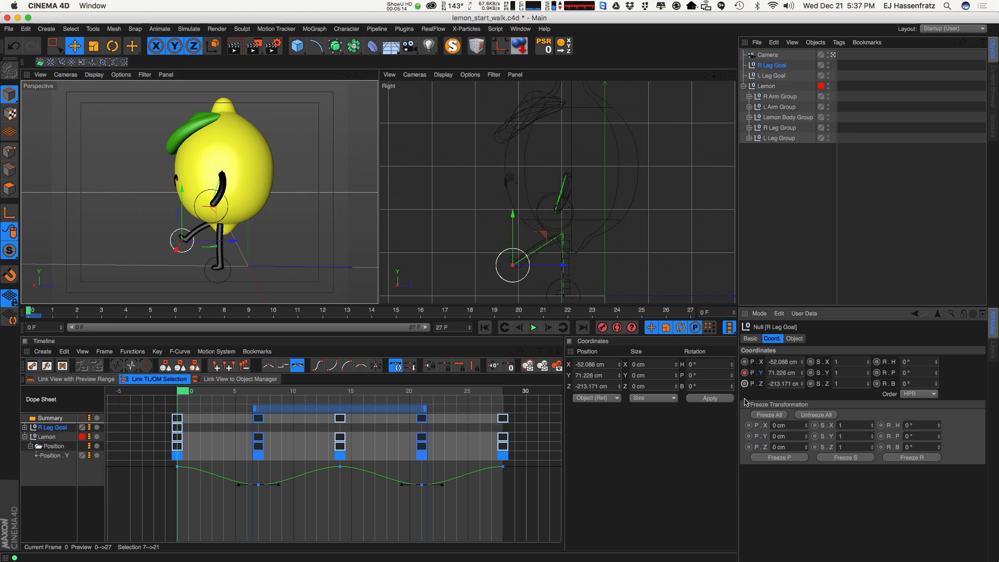
click(744, 383)
click(771, 76)
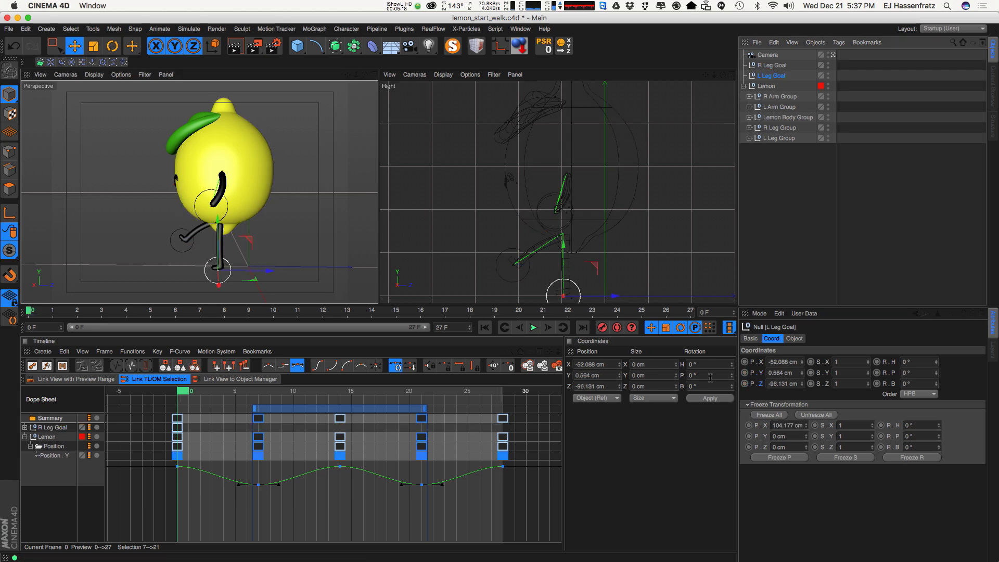
click(745, 373)
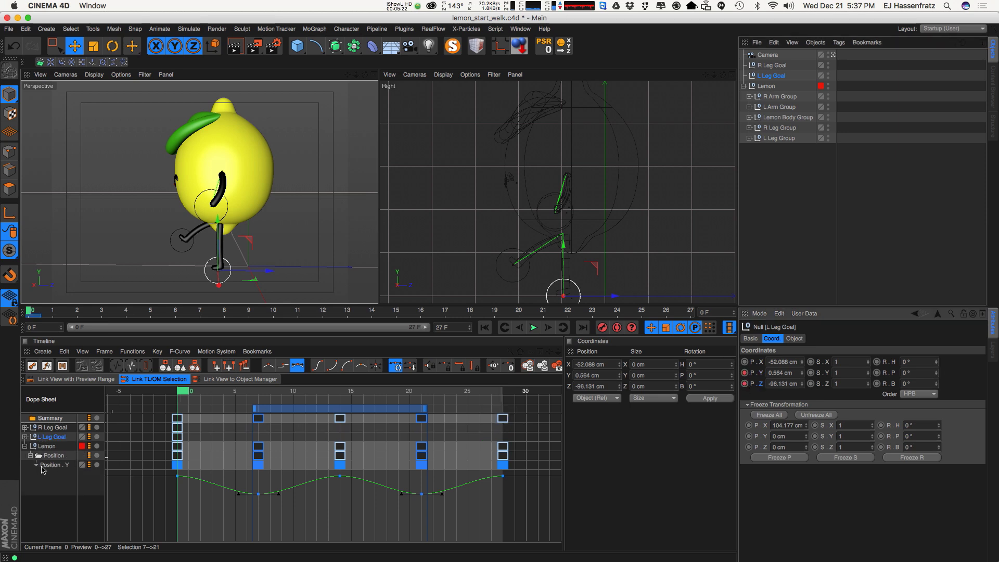
Step: Fold away the Lemon's Position Y curve and expand the Position tracks of R Leg Goal and L Leg Goal in the Dope Sheet
click(37, 465)
click(25, 437)
click(25, 427)
click(30, 437)
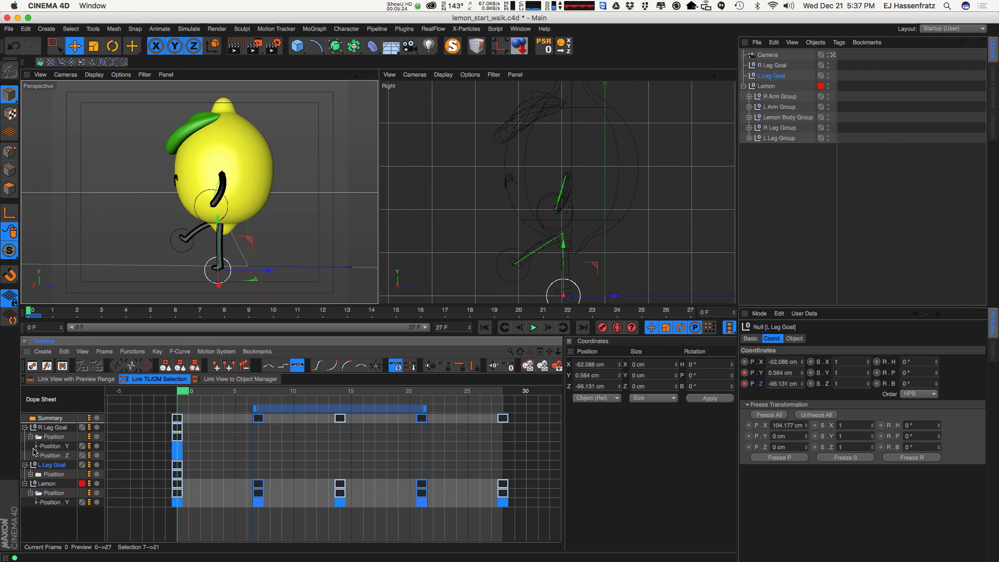
click(31, 474)
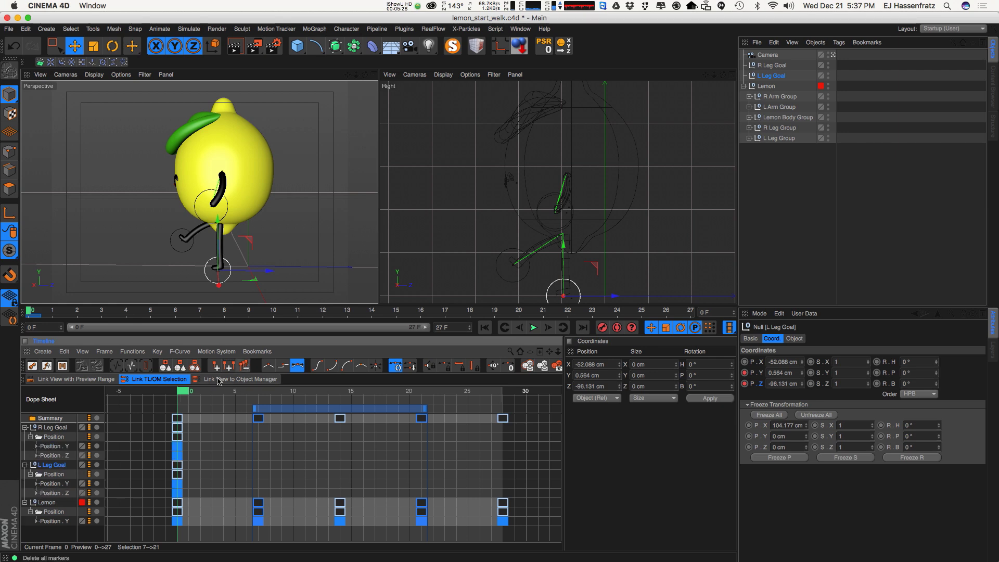
Step: Show the F-curves of both leg goals' Position Y and Z tracks and enlarge the timeline area
click(36, 493)
double_click(38, 486)
click(36, 485)
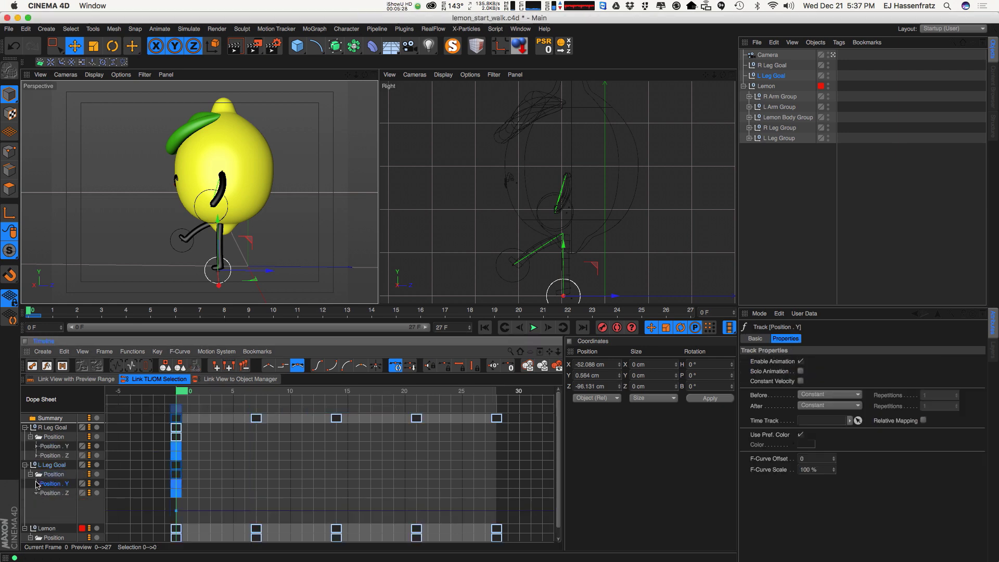
click(36, 485)
click(36, 455)
click(36, 446)
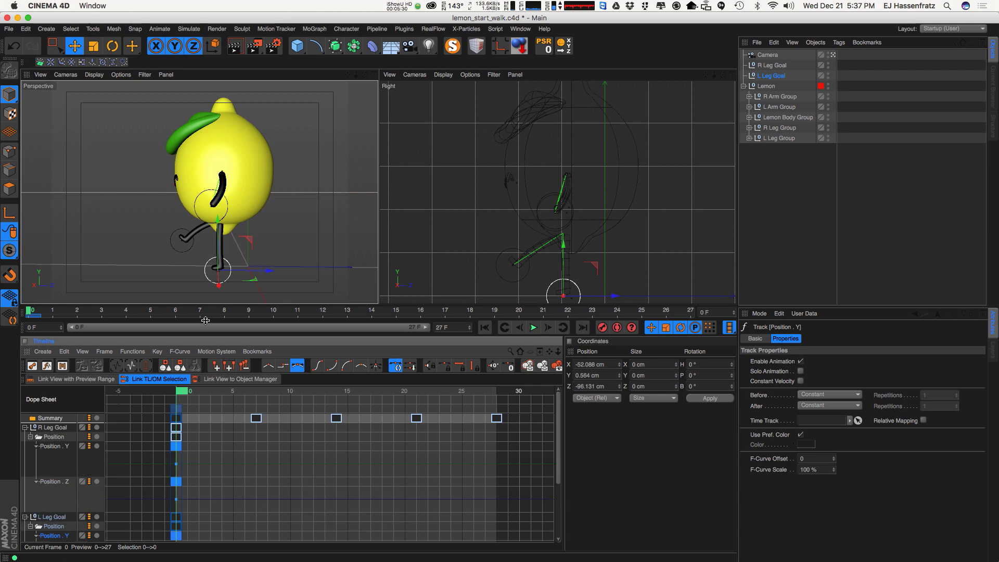
drag(212, 307, 212, 275)
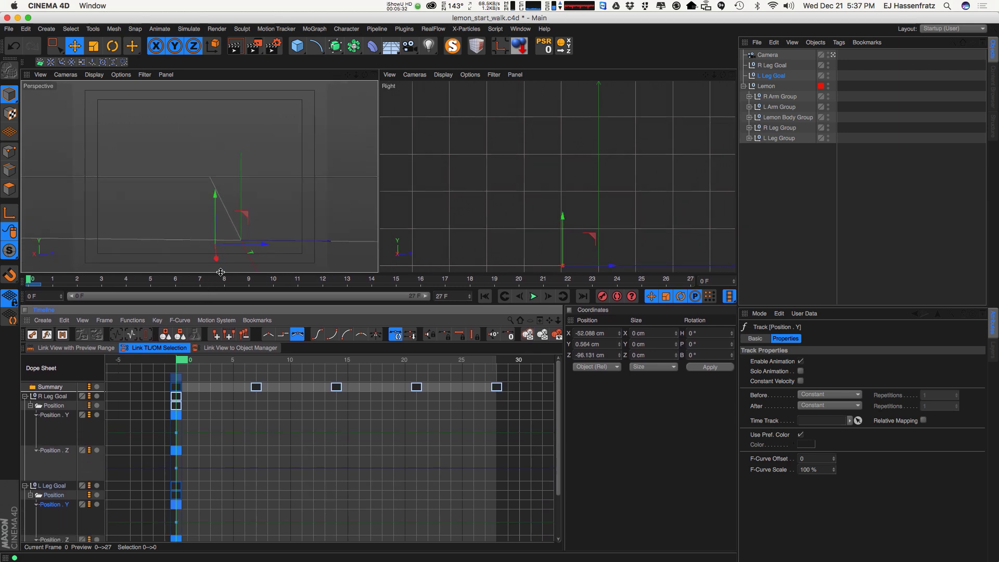
drag(558, 417, 559, 417)
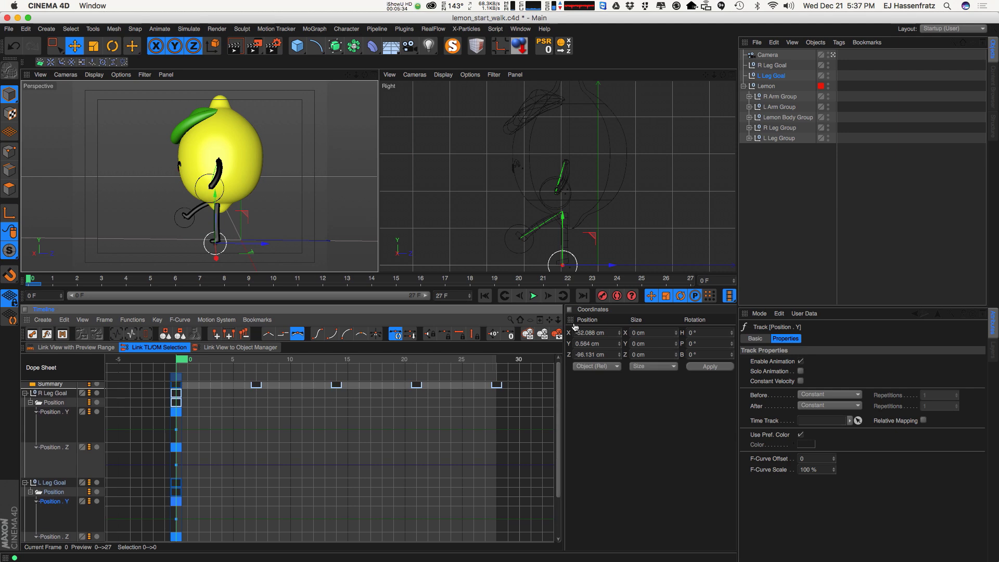
Step: At frame 7, lower R Leg Goal to about Y 6.5 cm, Z -195 cm and keyframe its Y and Z positions
drag(192, 360, 267, 375)
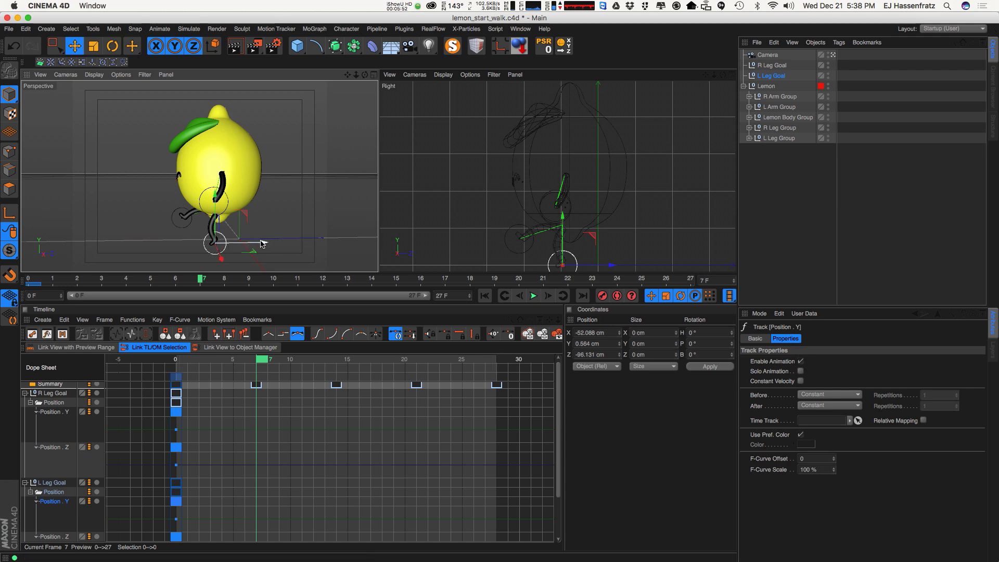
click(772, 66)
drag(233, 192, 247, 219)
alt+middle_drag(541, 270, 531, 249)
scroll(531, 249, up, 3)
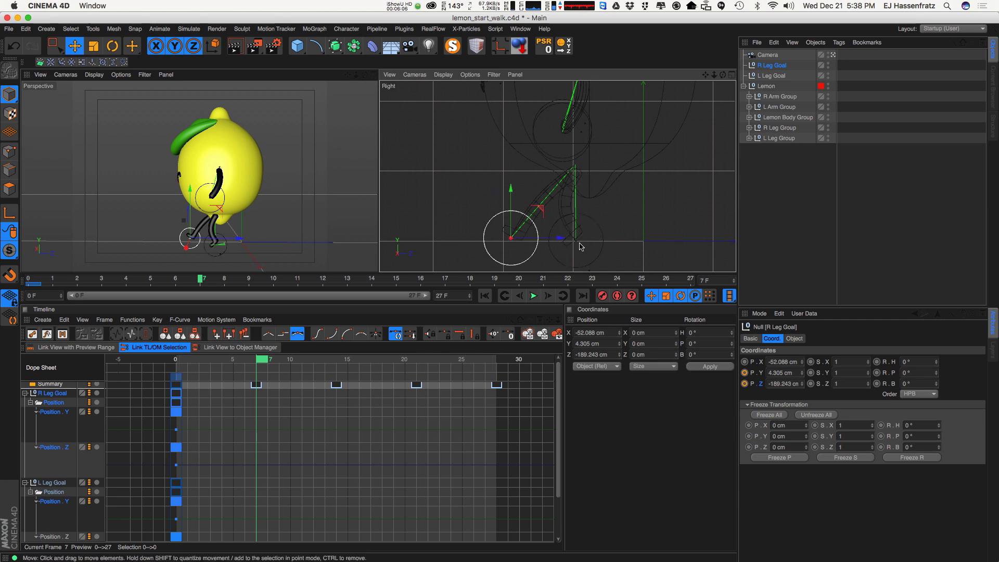
drag(467, 245, 529, 232)
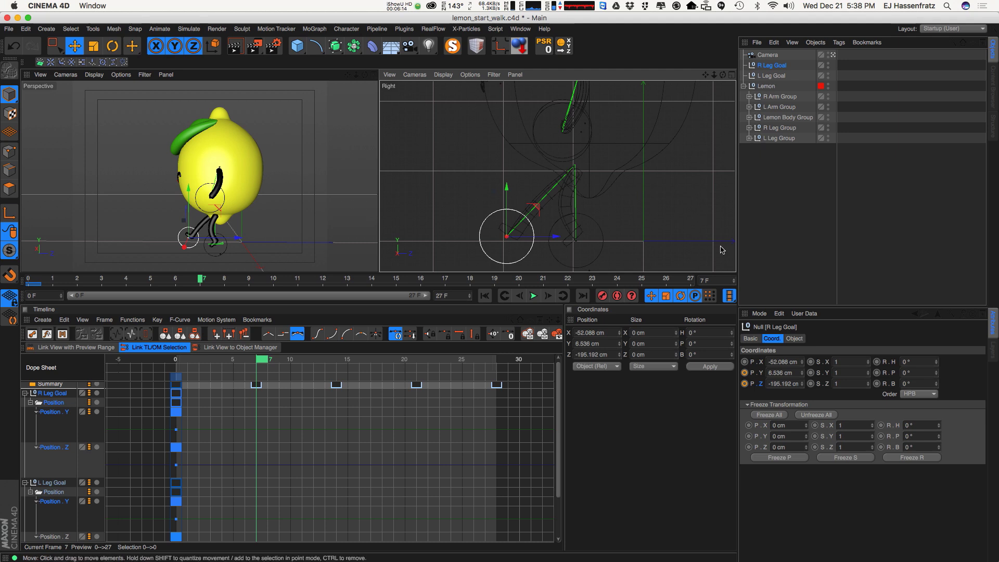
click(745, 372)
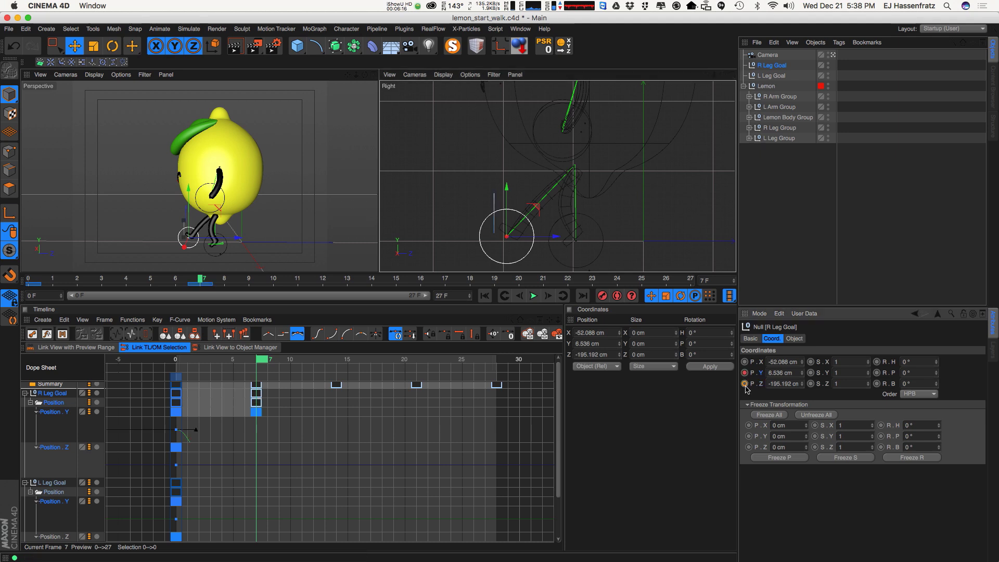
click(745, 384)
Step: At frame 7, move L Leg Goal back to about Y 15 cm, Z -7 cm and keyframe its Y and Z positions
click(768, 76)
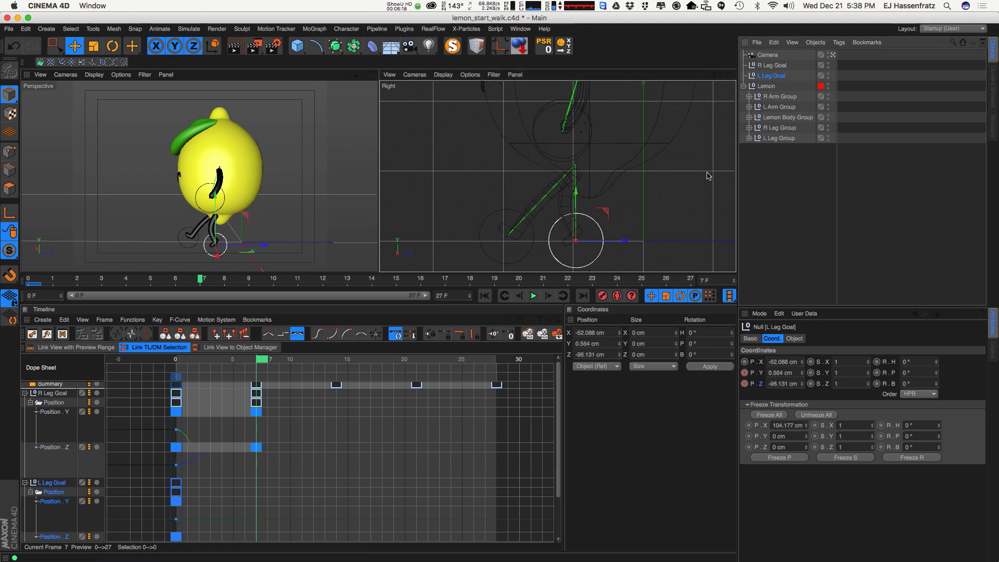
drag(606, 211, 652, 208)
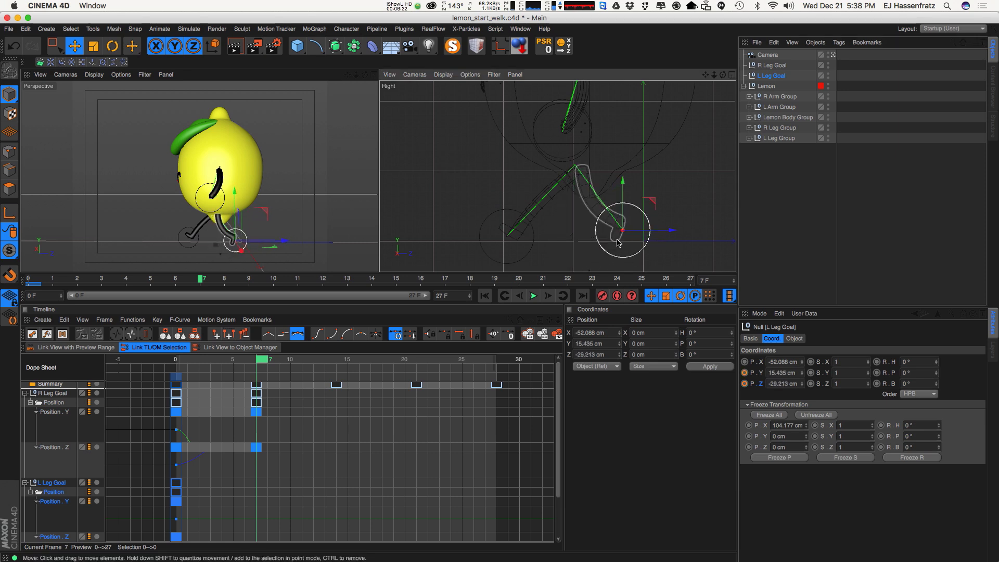
drag(620, 239, 668, 209)
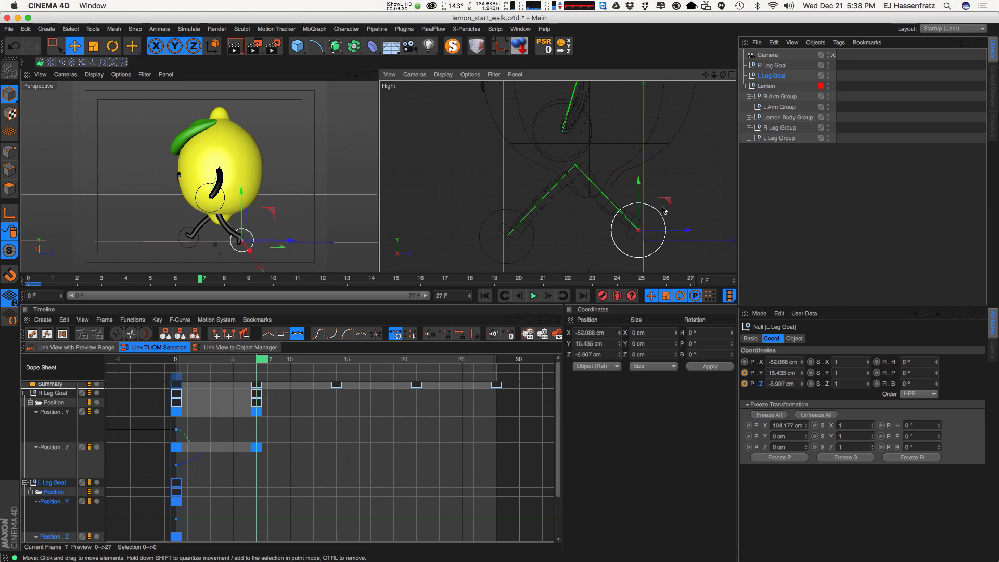
click(745, 373)
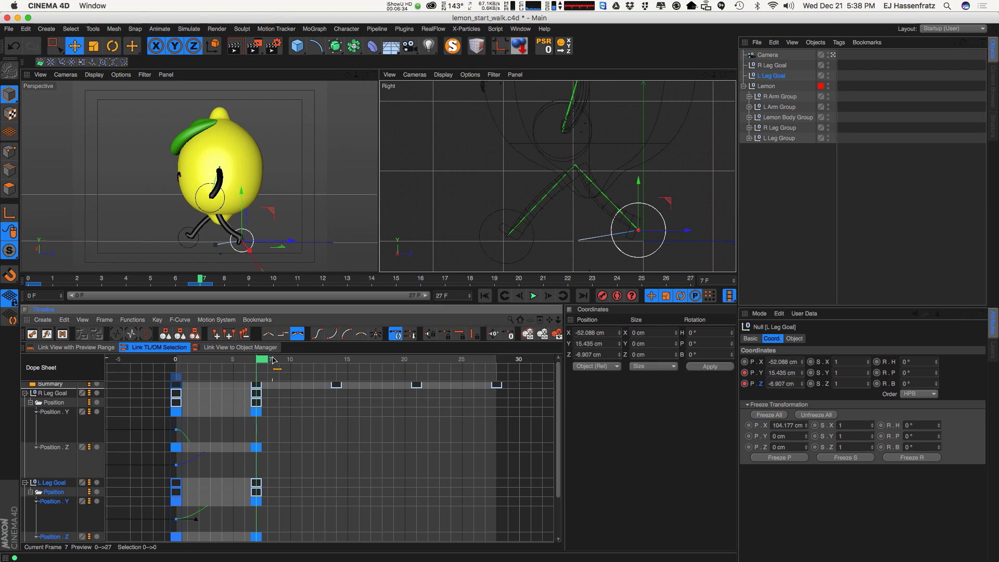
Step: At frame 14, move R Leg Goal to about Y 2 cm, Z -101 cm and keyframe its Y and Z positions
click(343, 376)
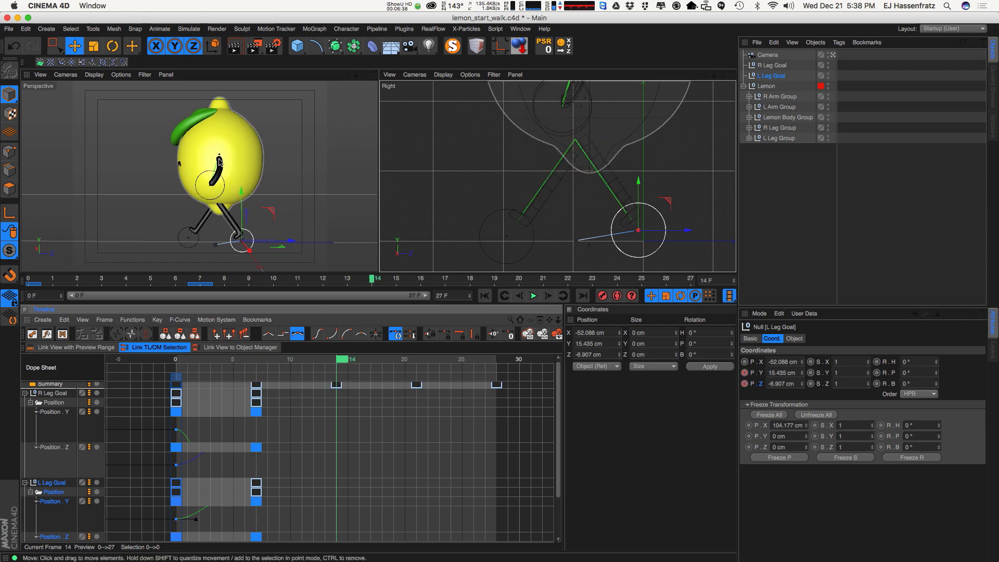
alt+drag(210, 209, 205, 209)
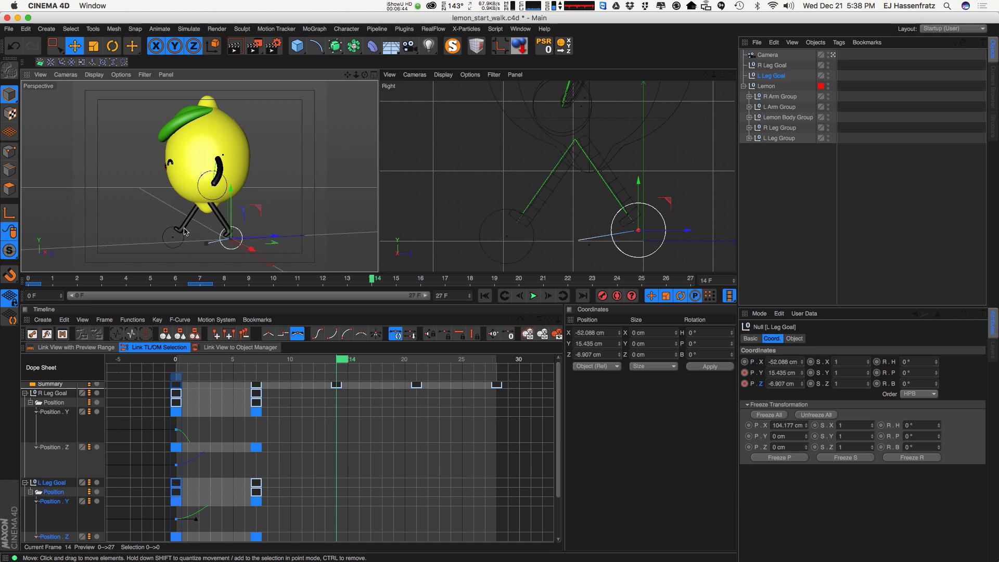
drag(338, 365, 167, 363)
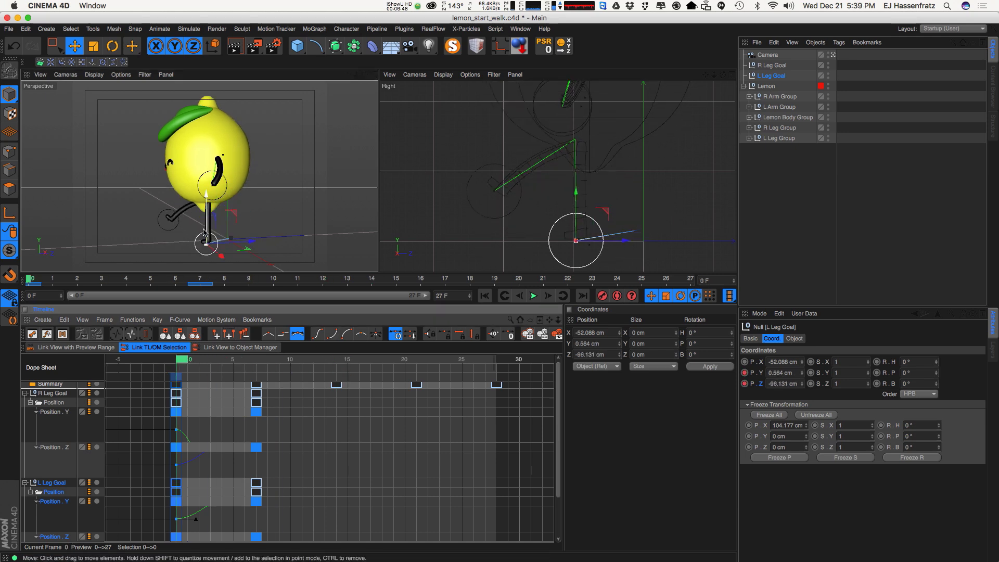
drag(251, 363, 338, 371)
drag(175, 232, 221, 237)
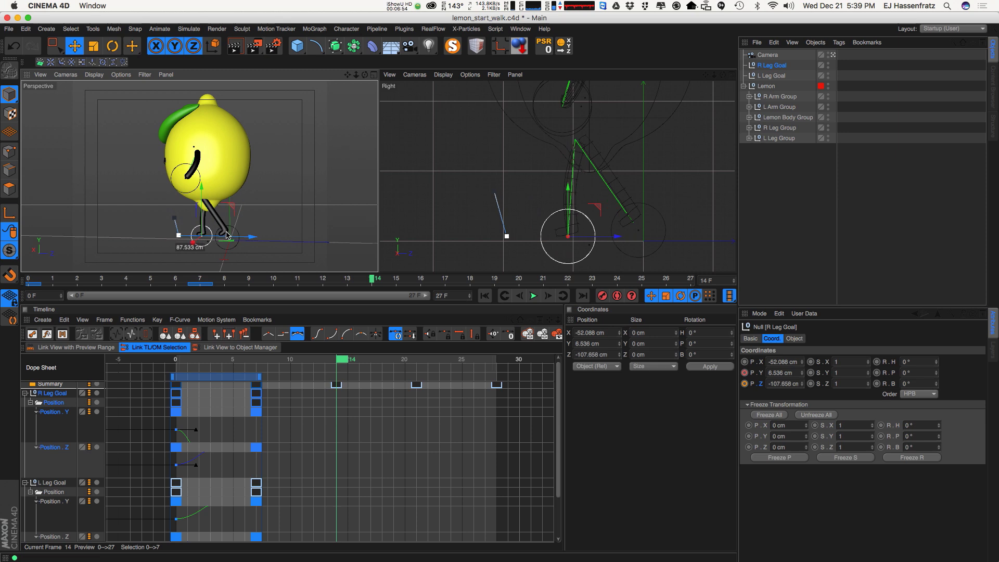
drag(600, 204, 603, 211)
click(745, 373)
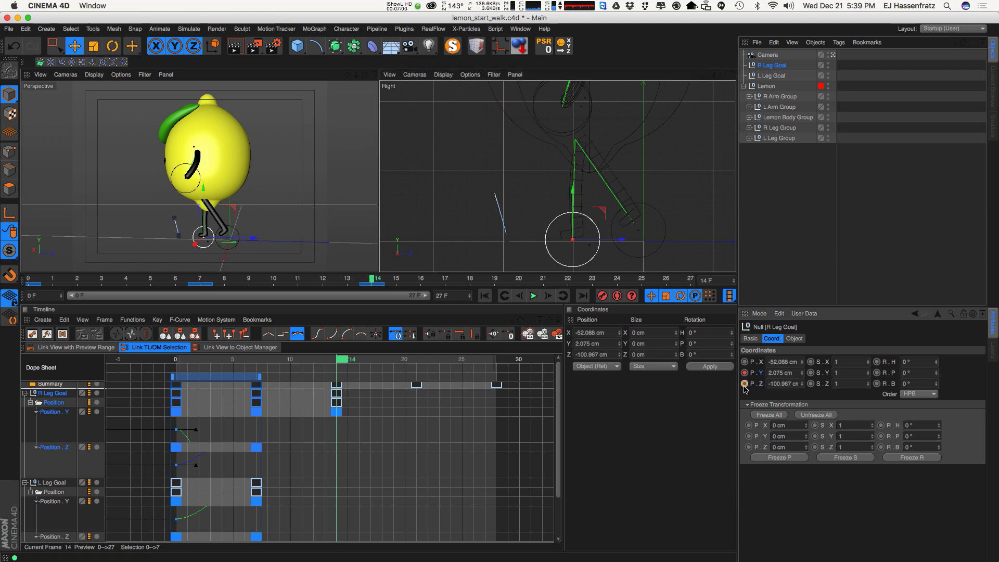
click(745, 384)
Step: At frame 14, raise L Leg Goal forward to about Y 88 cm, Z -223 cm and keyframe its Y and Z positions
click(660, 241)
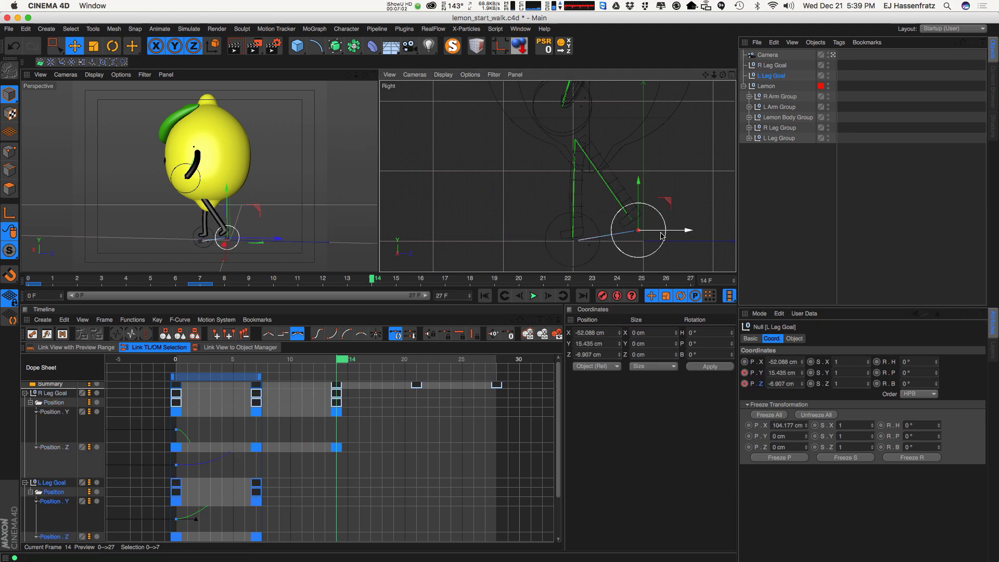
drag(659, 208, 508, 160)
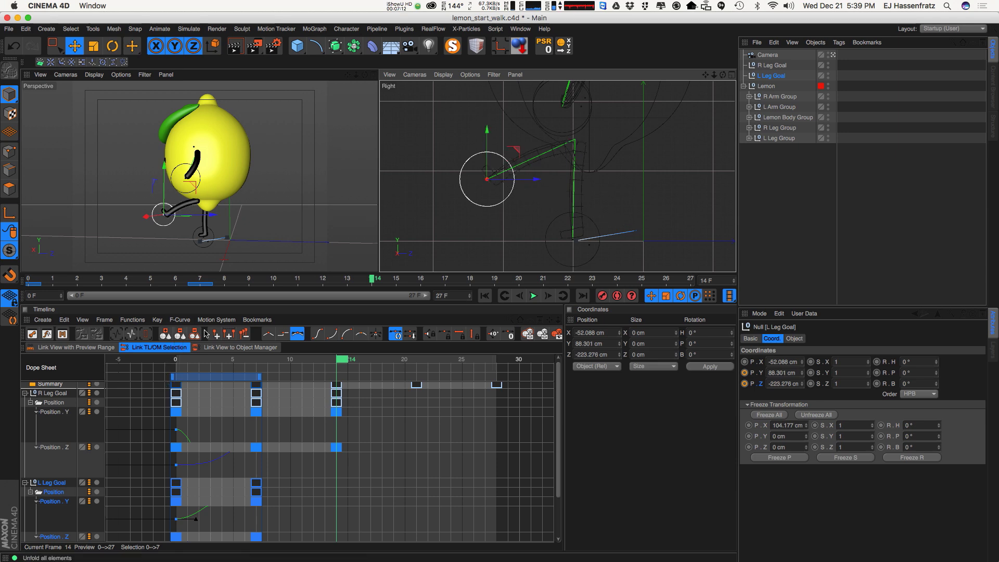
click(745, 373)
Step: At frame 21, lower L Leg Goal to about Y 9.5 cm, Z -200 cm for the forward foot contact
drag(324, 361, 255, 404)
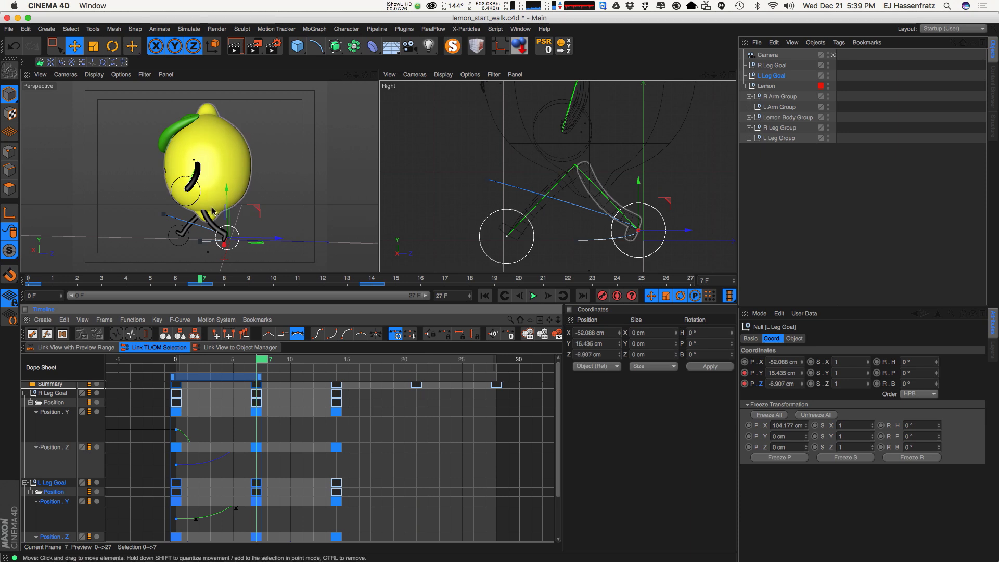
click(409, 370)
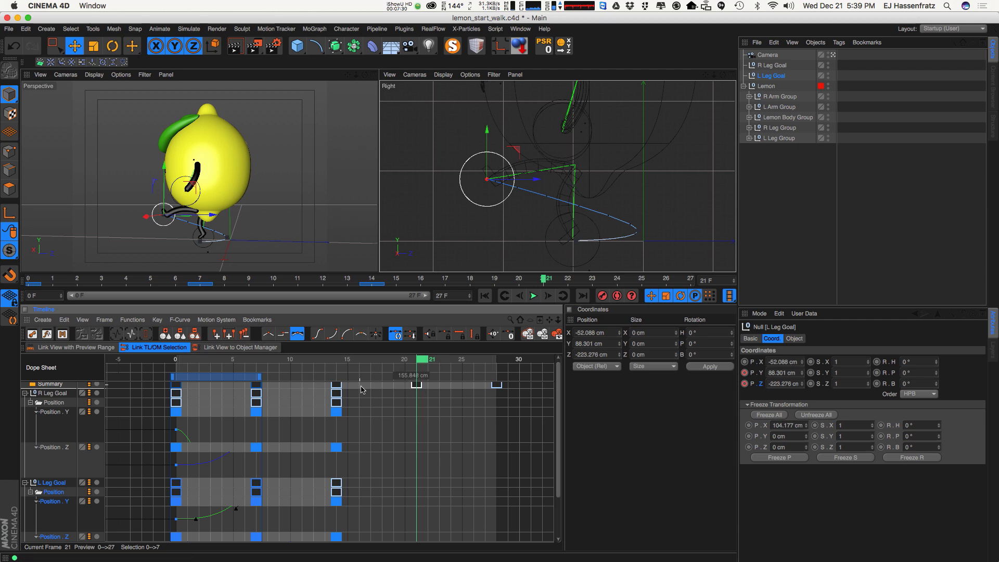
click(592, 263)
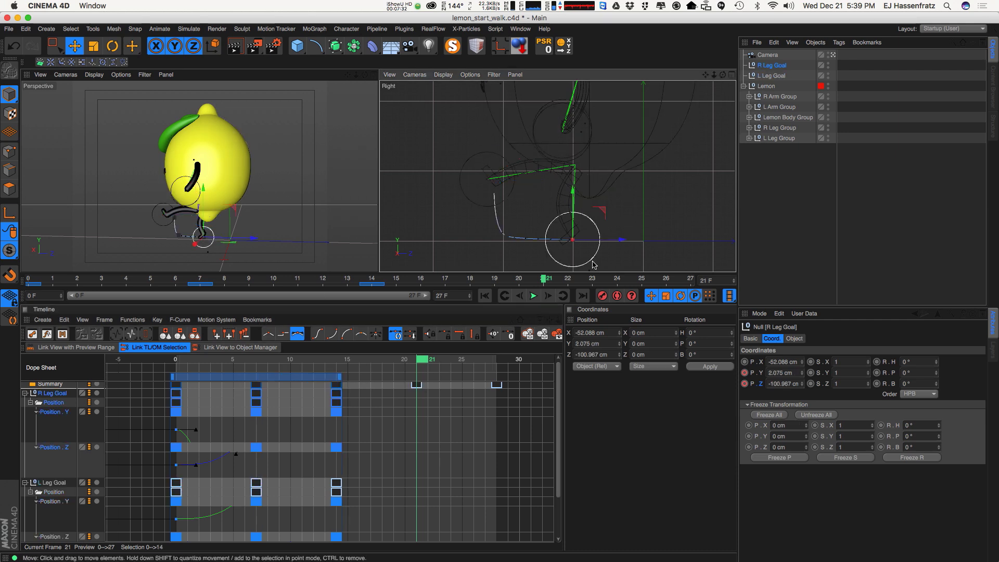
click(469, 202)
drag(516, 153, 534, 209)
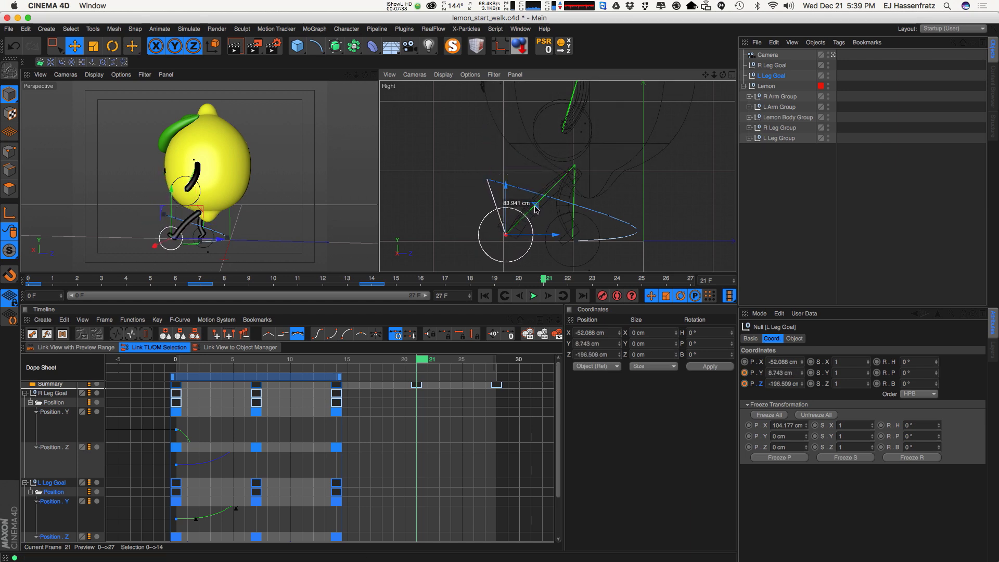
drag(540, 221, 530, 210)
Step: At frame 21, move R Leg Goal back to about Y 14 cm, Z -6.5 cm and keyframe both leg goals' Y and Z positions
click(572, 235)
drag(604, 218, 666, 204)
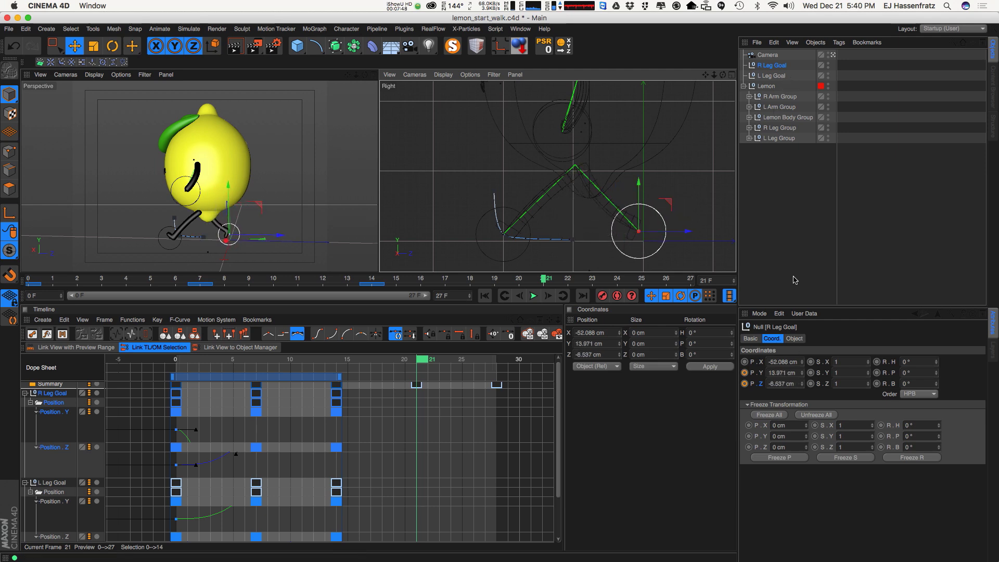
click(745, 373)
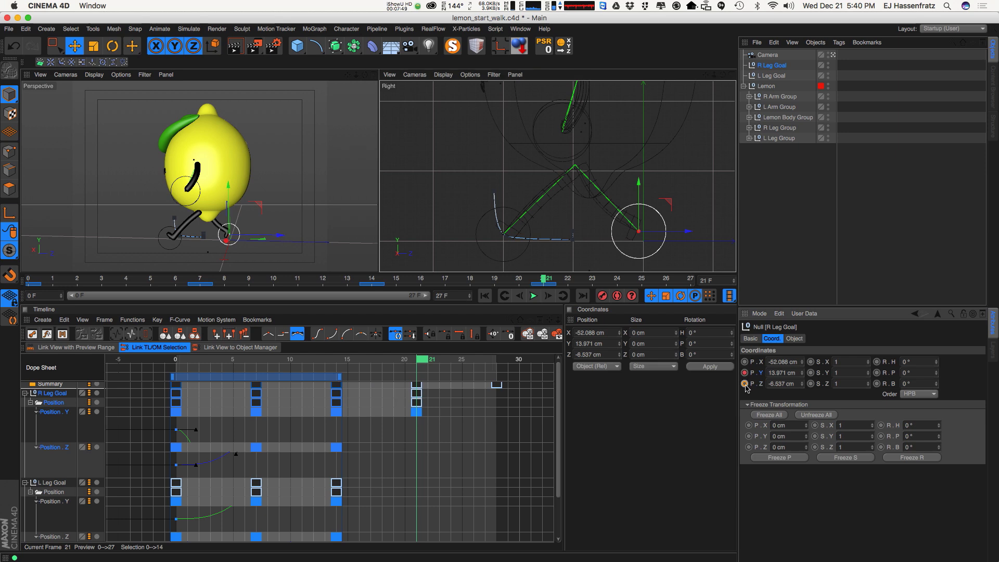
click(760, 77)
click(745, 372)
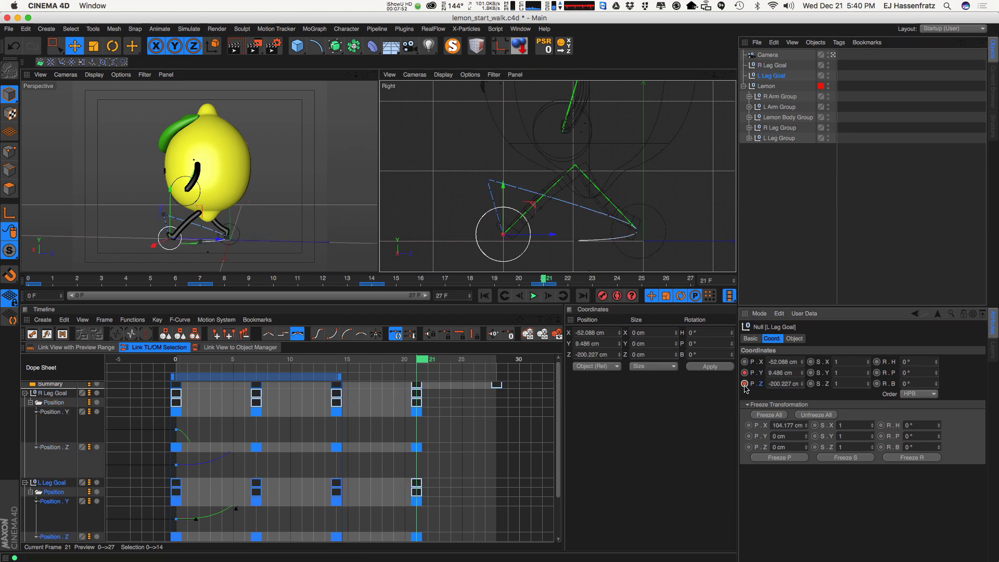
Step: Copy all the keys at frame 0 to frame 28 to close the walk loop
drag(438, 360, 176, 373)
drag(175, 447, 177, 449)
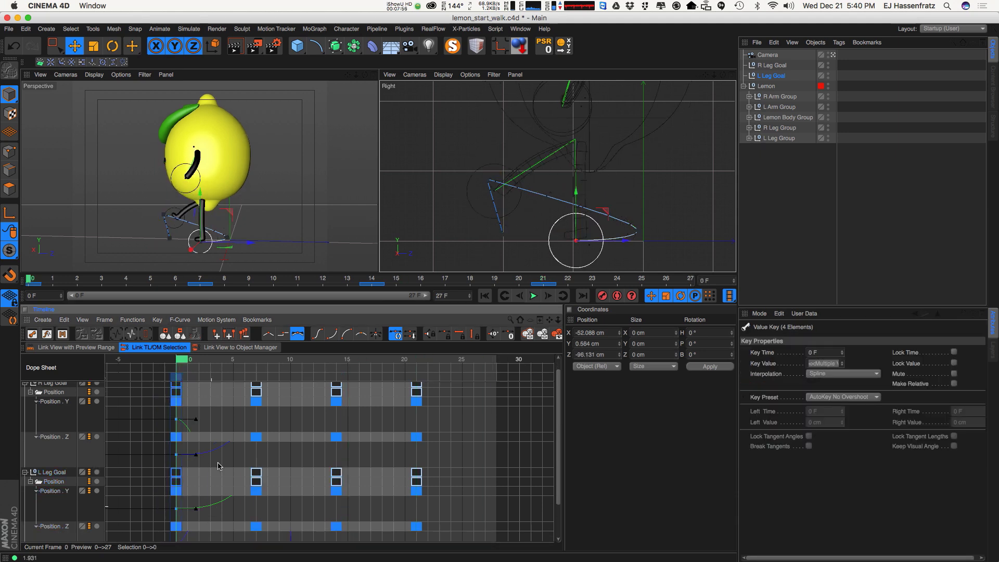
drag(558, 407, 557, 391)
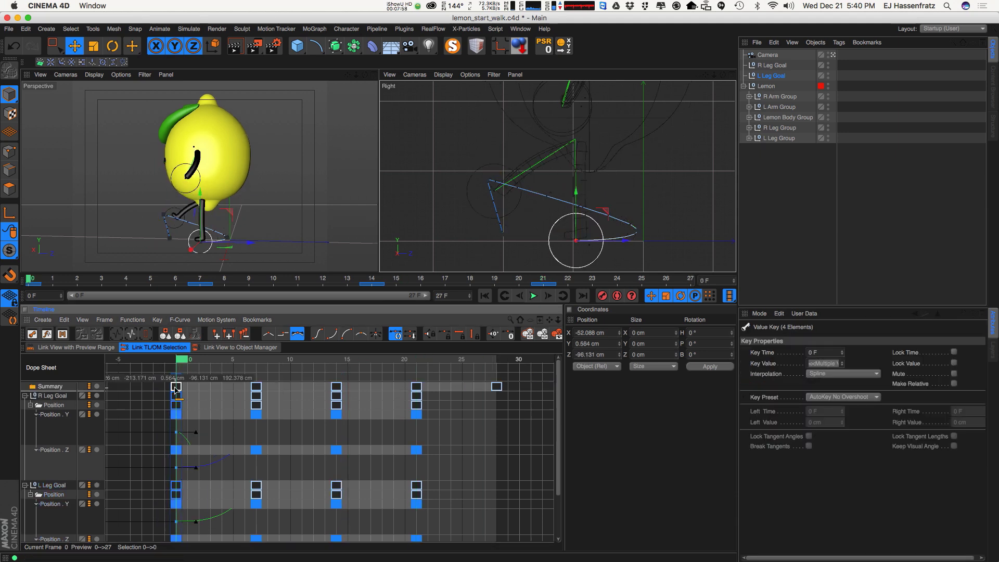
drag(285, 395, 496, 410)
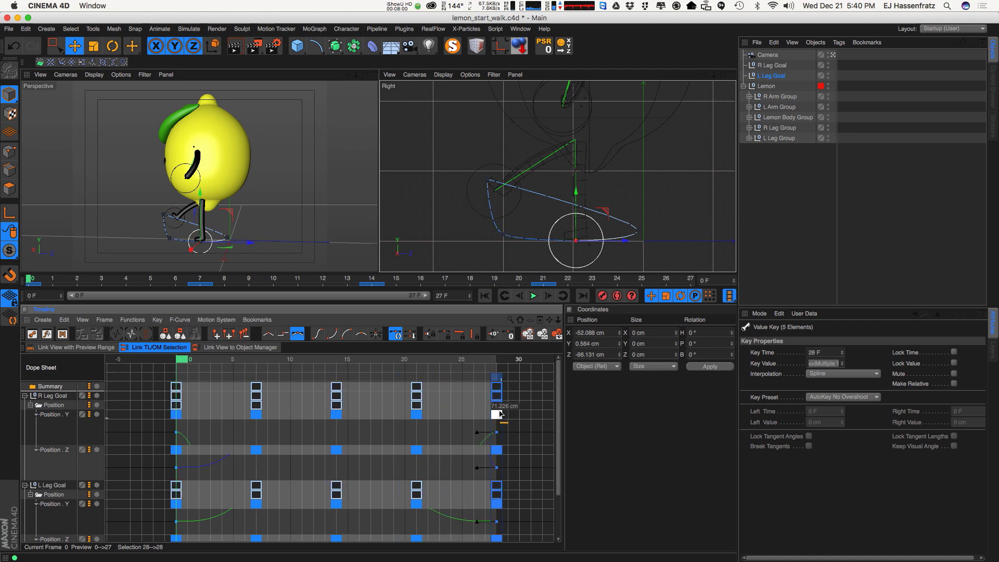
Step: Scrub through the full range, play the walk cycle from frame 0 and clear the selection
drag(447, 361, 615, 370)
drag(461, 363, 177, 360)
click(534, 295)
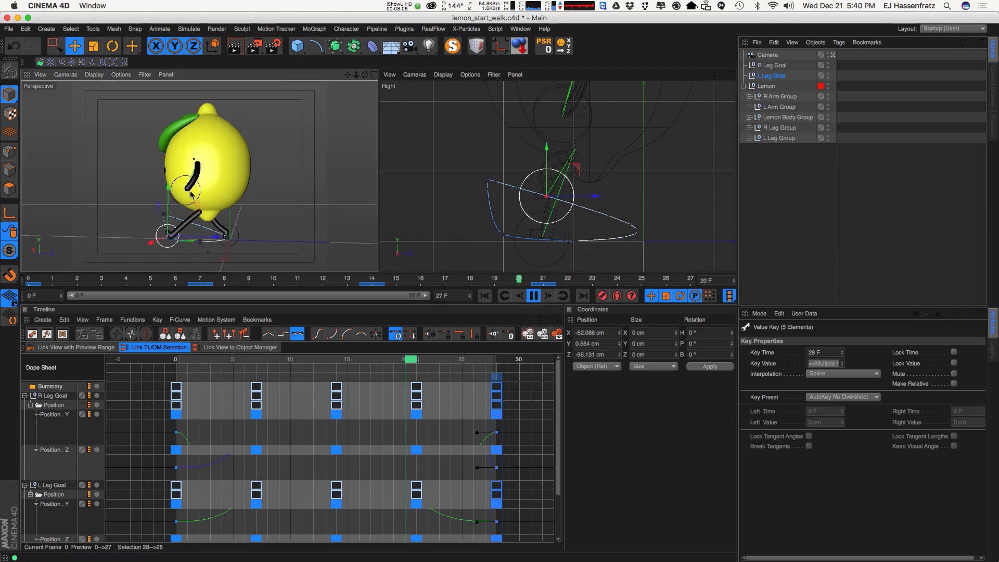
click(785, 226)
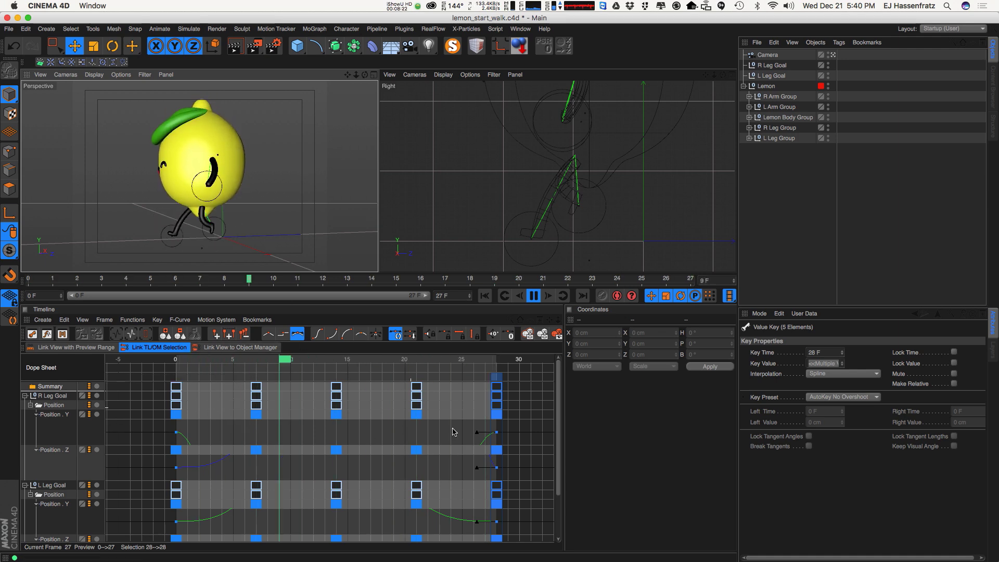
Step: Fold and unfold the Position Y and Z F-curves of both leg goals to refresh their display in the Dope Sheet
click(35, 415)
click(36, 415)
click(36, 450)
click(36, 450)
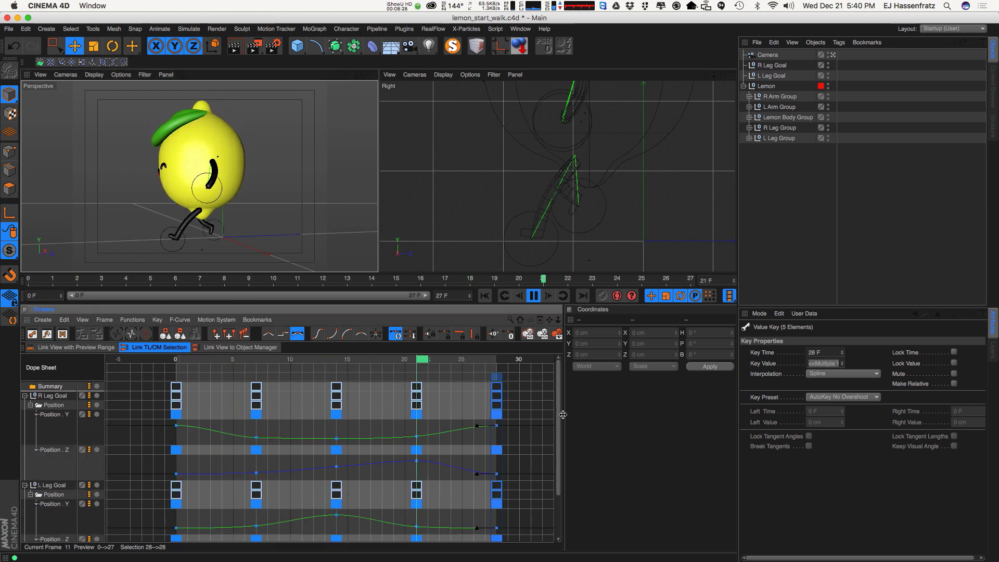
drag(559, 416, 544, 483)
click(37, 483)
click(36, 483)
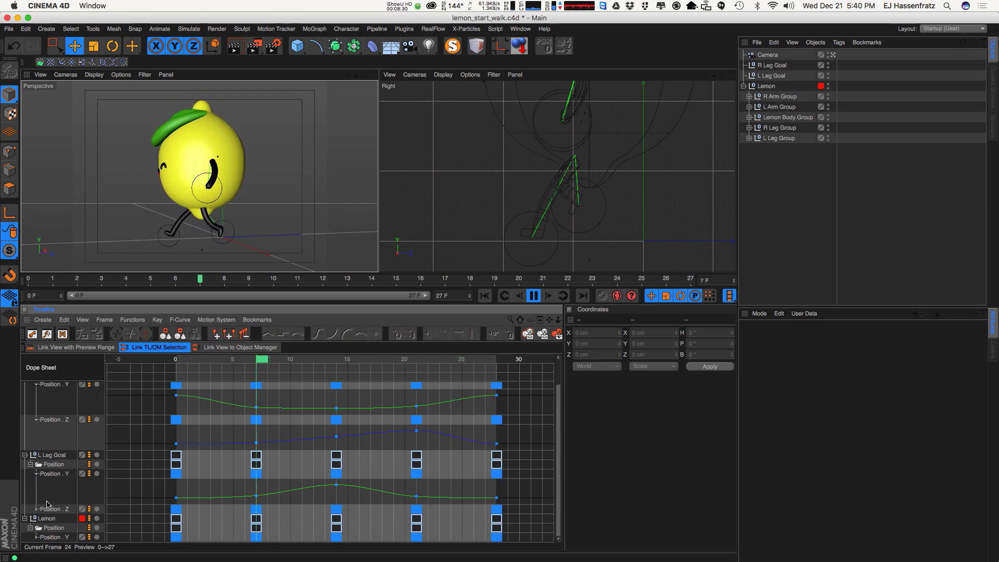
scroll(260, 465, down, 1)
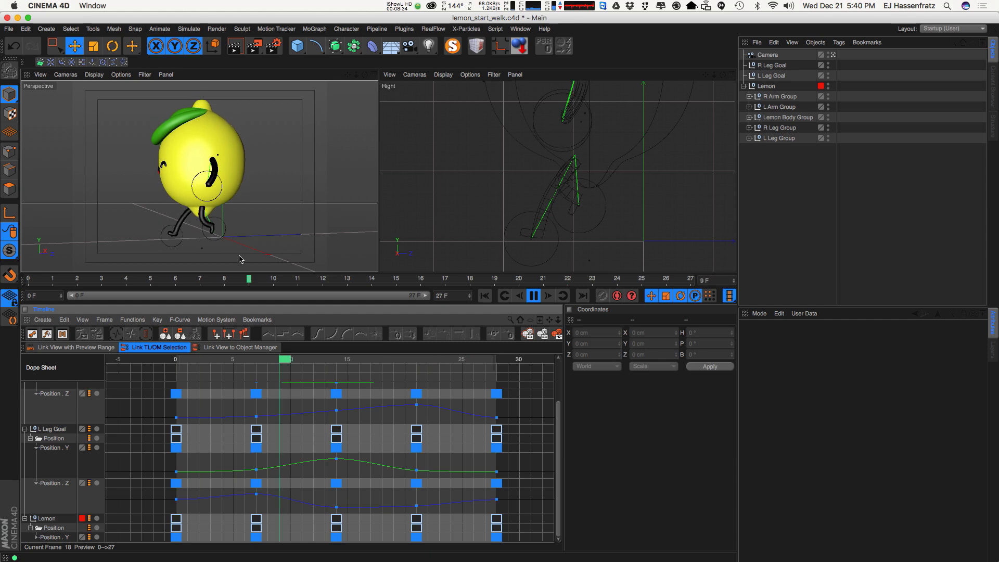
drag(560, 414, 559, 370)
Step: Stop the playback, return to frame 0 and enlarge the viewports above the timeline
mouse_move(180, 174)
alt+mouse_down()
mouse_move(286, 170)
mouse_move(198, 176)
alt+mouse_up()
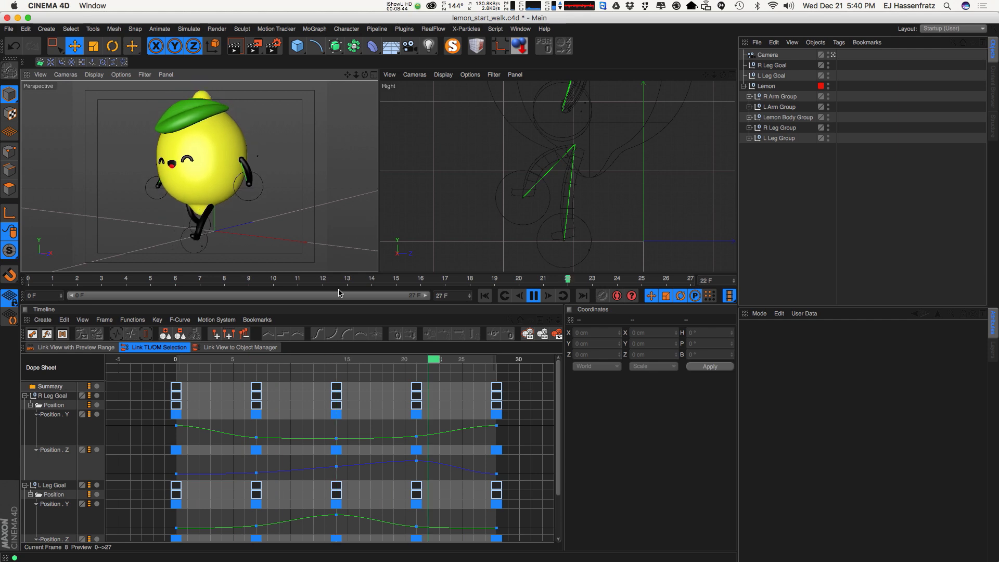
click(534, 296)
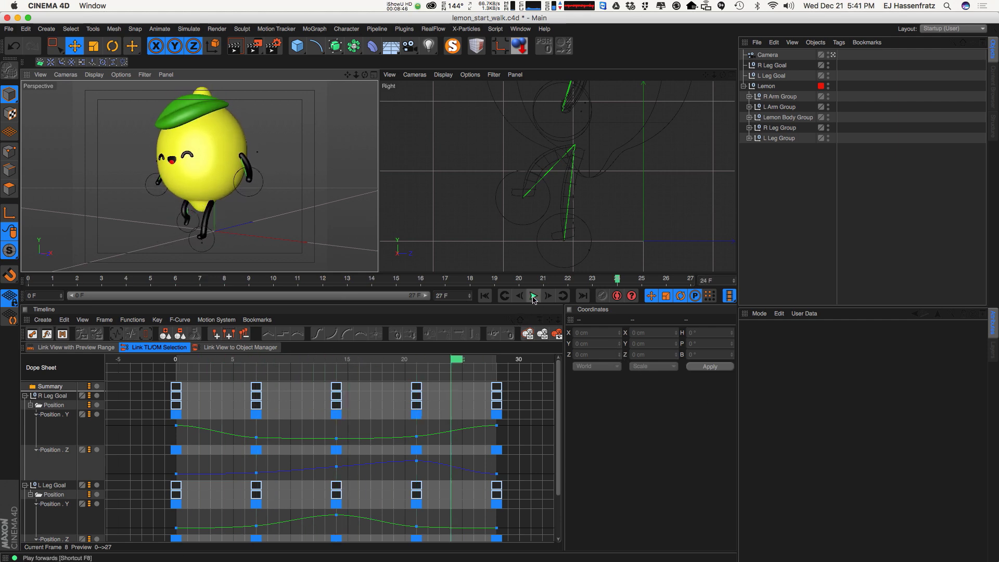
click(148, 361)
alt+drag(240, 178, 226, 211)
drag(231, 272, 236, 309)
alt+drag(187, 194, 171, 228)
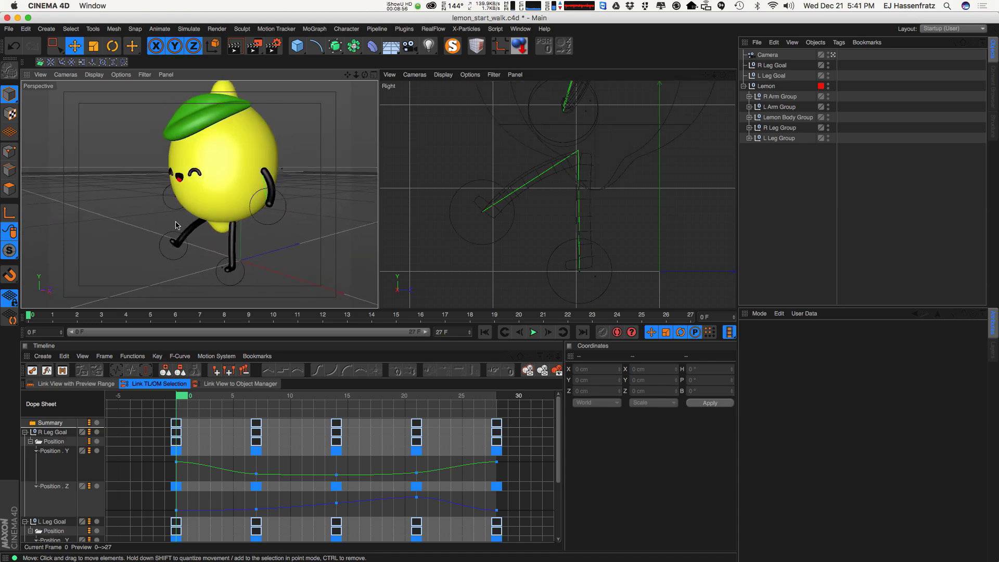
Step: At frame 0, swing R Arm Goal back to about X 15.6 cm, Y -83.7 cm, Z 51.7 cm and keyframe its X, Y and Z positions
alt+drag(270, 220, 207, 232)
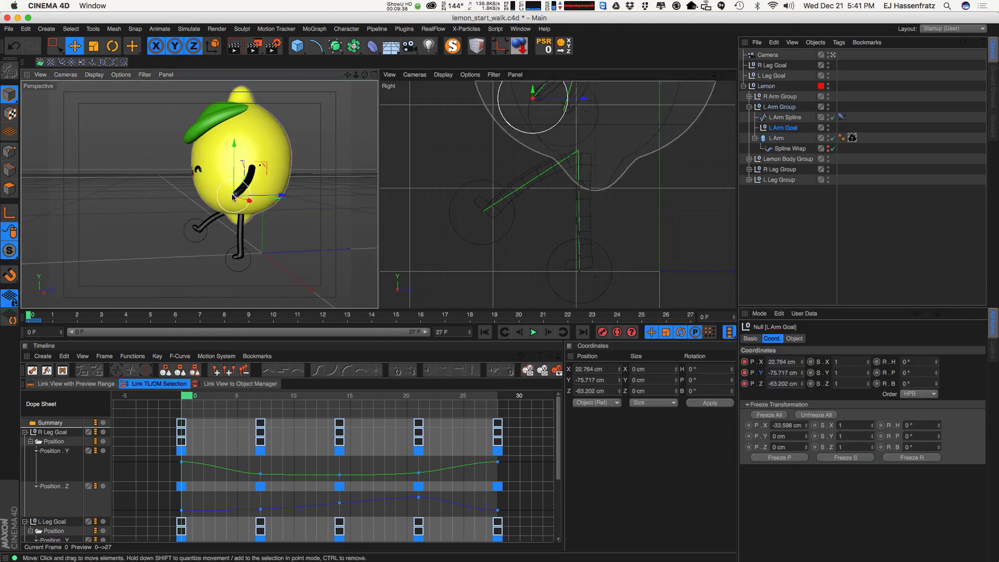
alt+drag(233, 196, 305, 226)
click(163, 215)
click(199, 221)
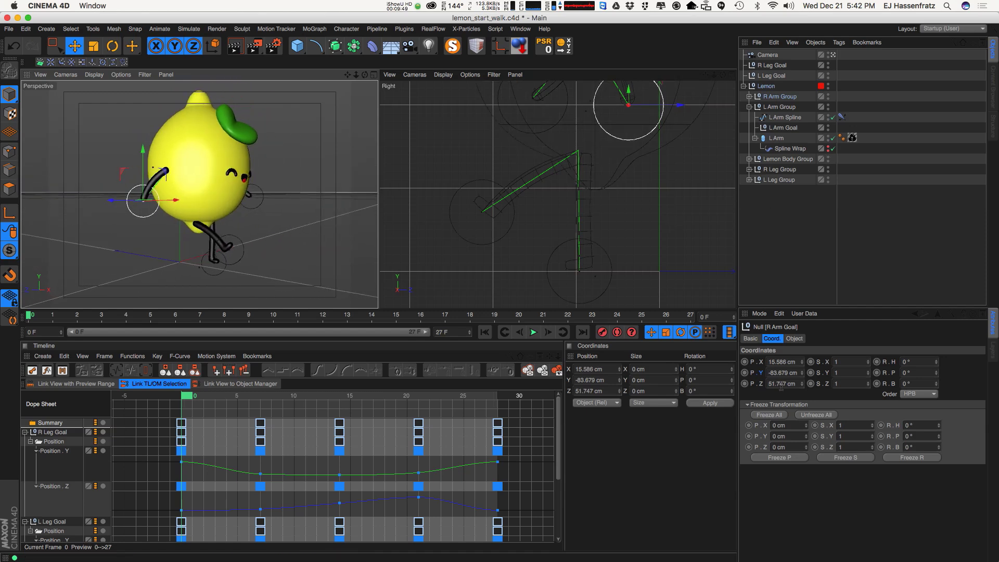
click(749, 97)
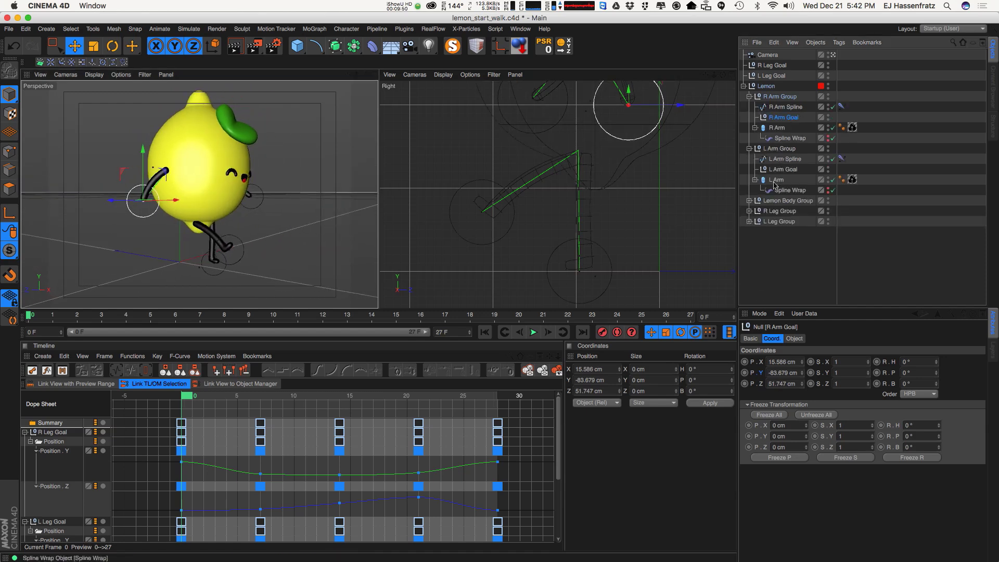
ctrl+click(745, 362)
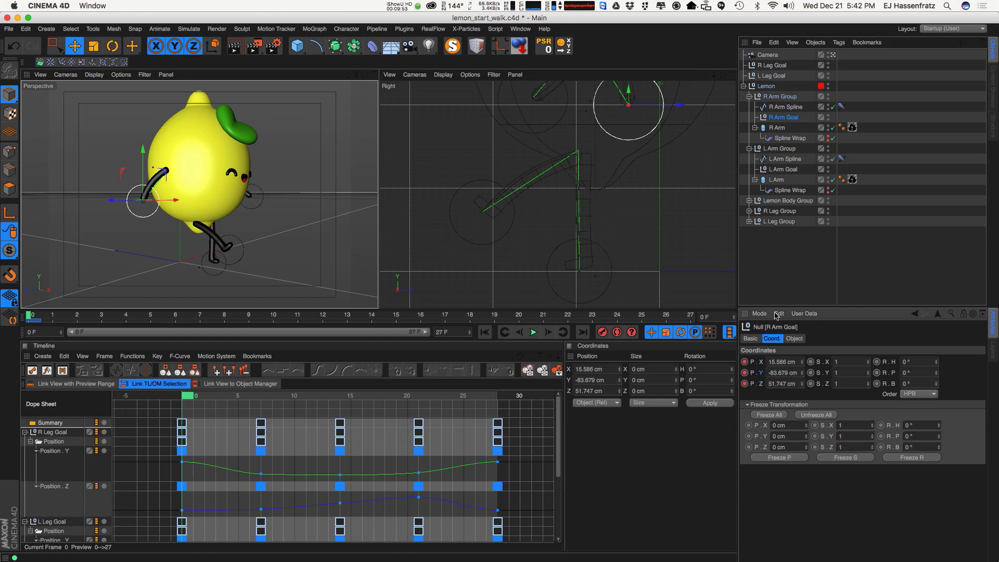
Step: At frame 14, swing L Arm Goal back to about X 31.7 cm, Y -66.8 cm, Z 72 cm and keyframe its X, Y and Z positions
alt+drag(180, 200, 192, 217)
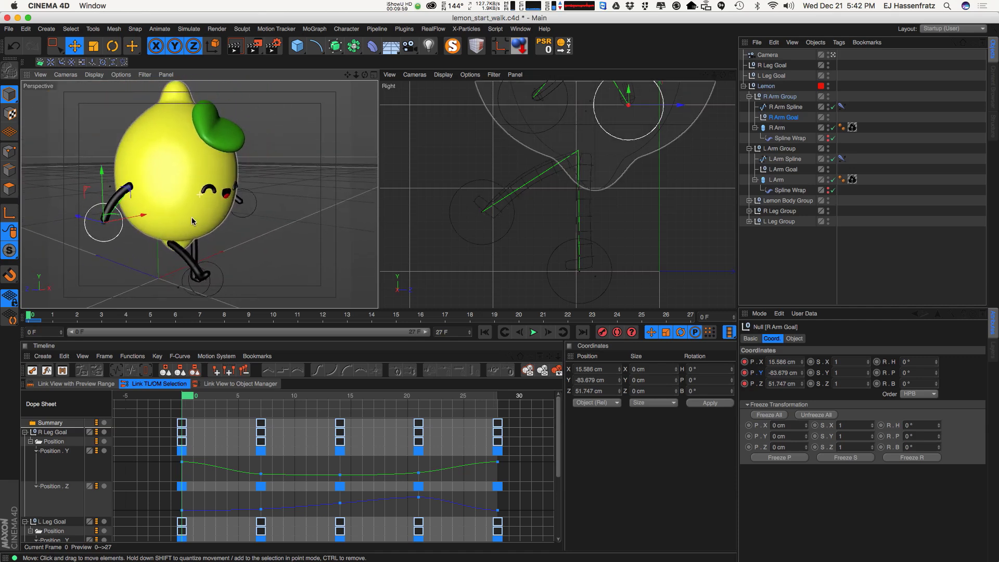
scroll(191, 218, down, 3)
drag(193, 396, 344, 399)
mouse_move(244, 205)
alt+mouse_down()
mouse_move(56, 209)
mouse_move(246, 208)
alt+mouse_up()
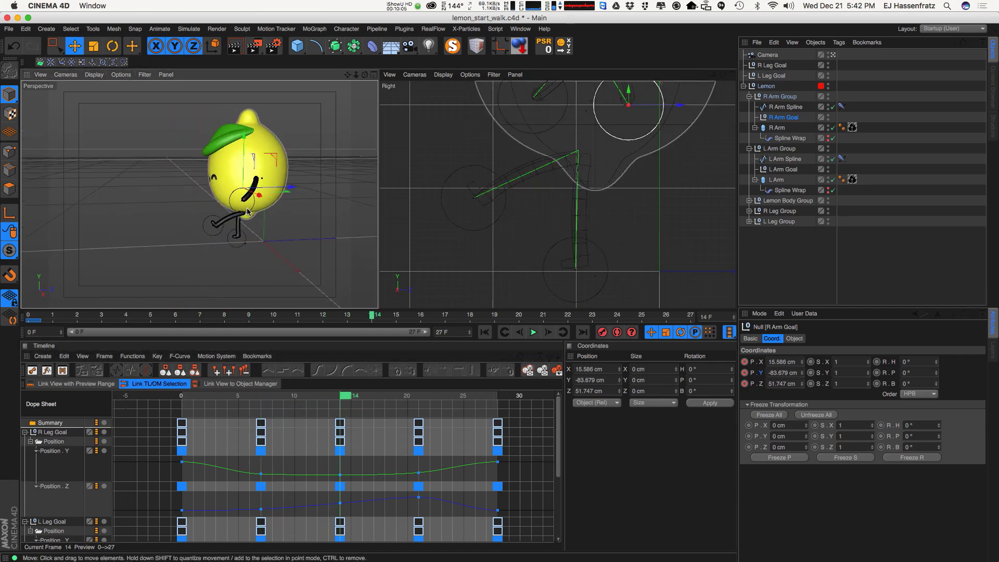
click(248, 210)
scroll(249, 206, up, 3)
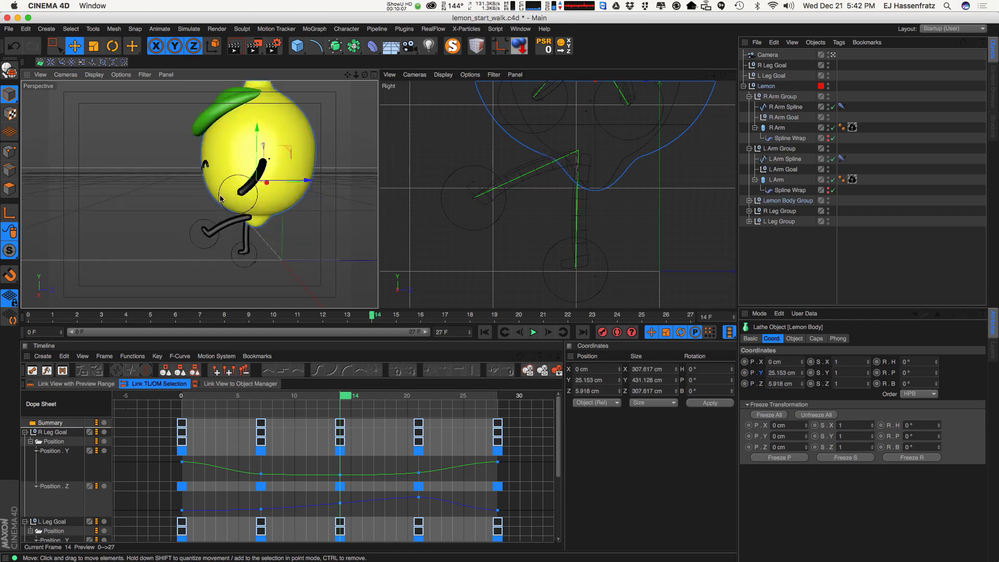
drag(220, 195, 330, 169)
alt+drag(272, 209, 376, 210)
drag(360, 193, 364, 194)
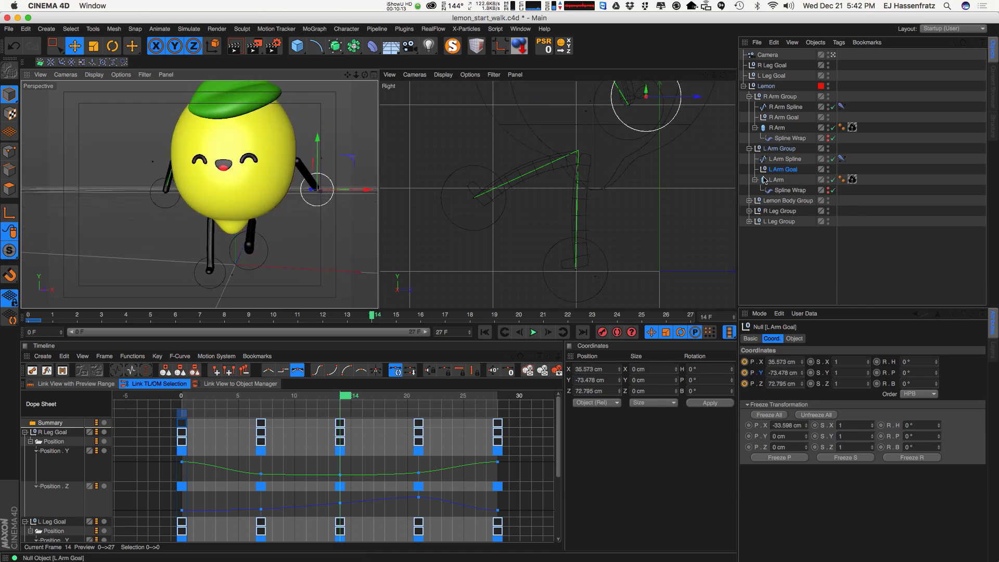
click(744, 362)
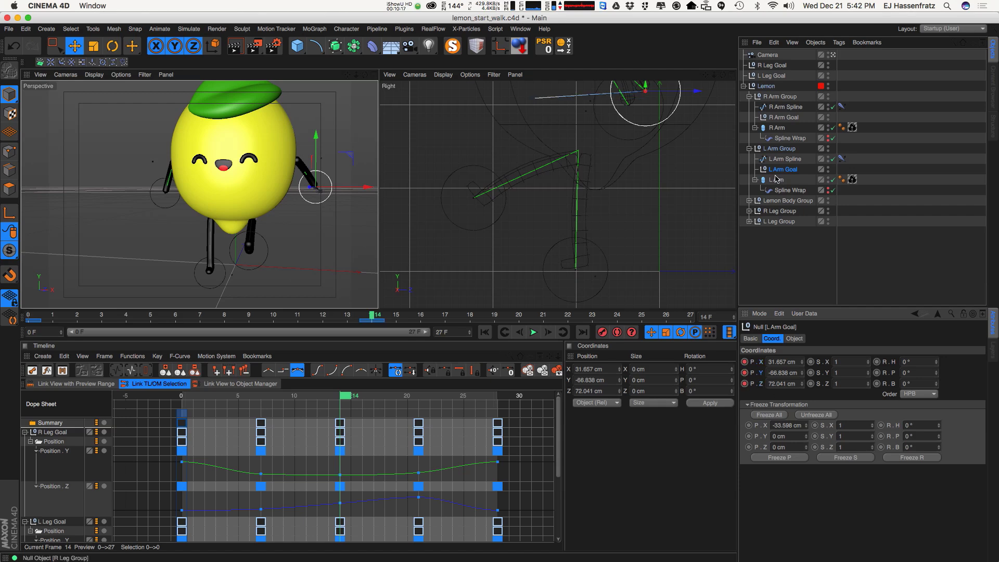
Step: At frame 14, swing R Arm Goal forward to about Y -54.9 cm, Z -64.3 cm and keyframe its X, Y and Z positions
click(166, 192)
alt+drag(224, 219, 343, 255)
drag(143, 170, 209, 158)
alt+drag(238, 190, 72, 204)
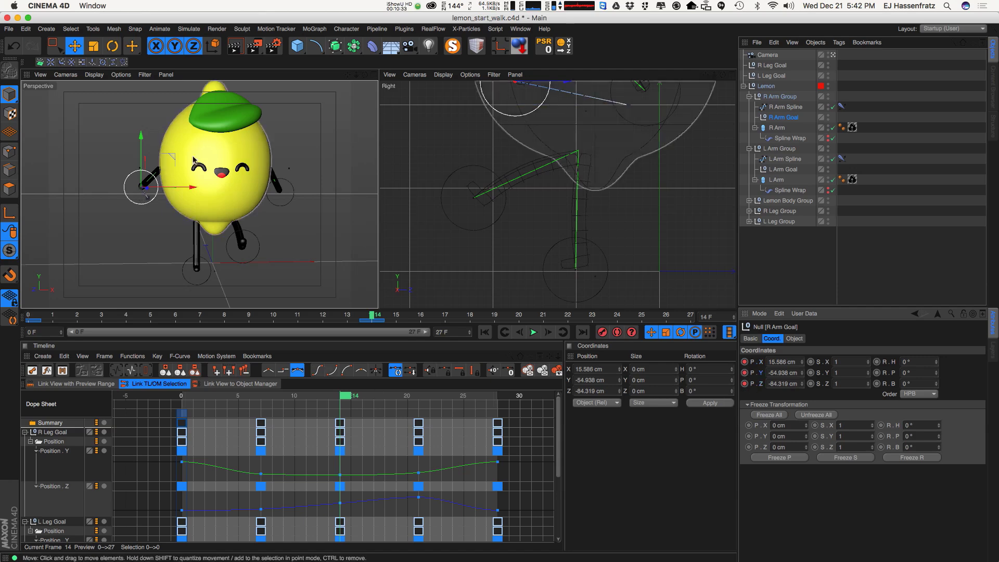
Step: Collapse the leg goal tracks and copy the frame 0 keys of R Arm Goal and L Arm Goal to frame 28
click(522, 29)
click(465, 421)
click(24, 432)
click(25, 441)
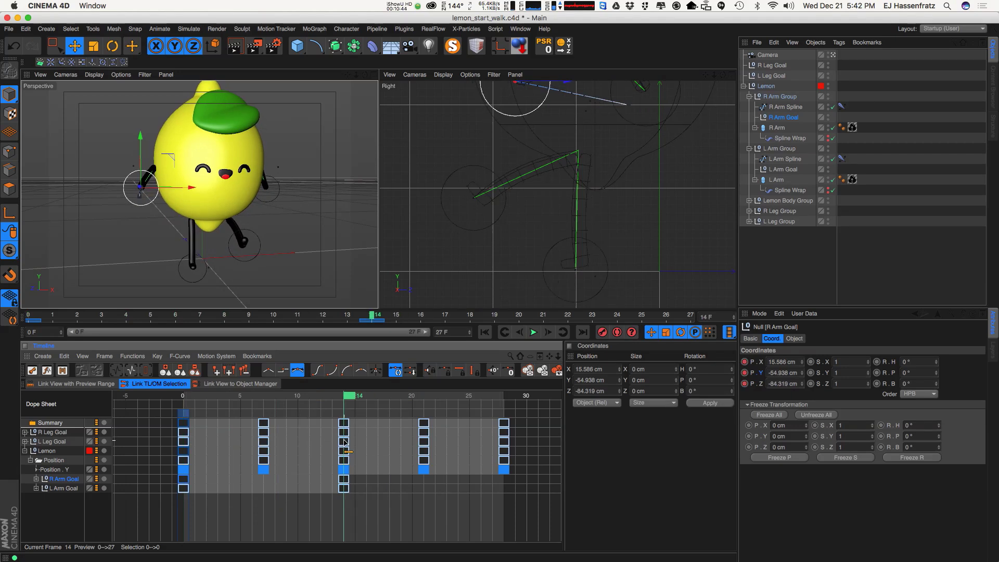
click(186, 491)
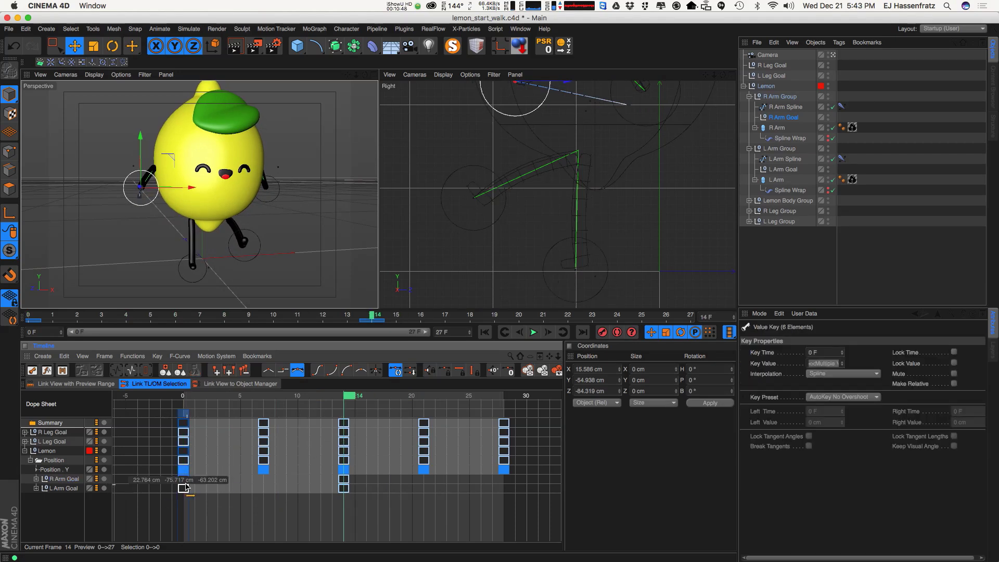
ctrl+drag(184, 482, 480, 485)
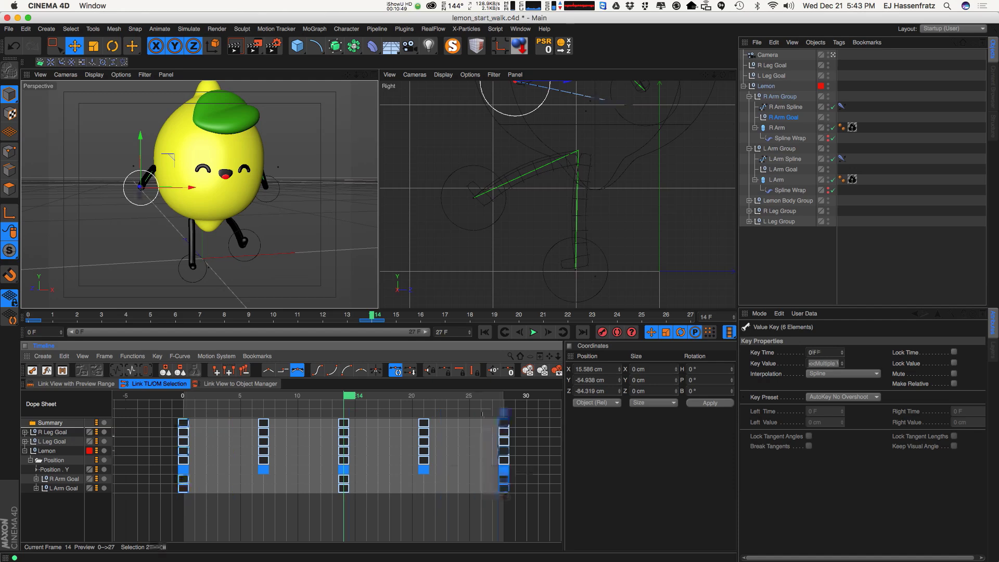
Step: Play the walk cycle and check the opposing arm swings from several angles, stopping playback when done
alt+drag(224, 219, 315, 202)
click(534, 333)
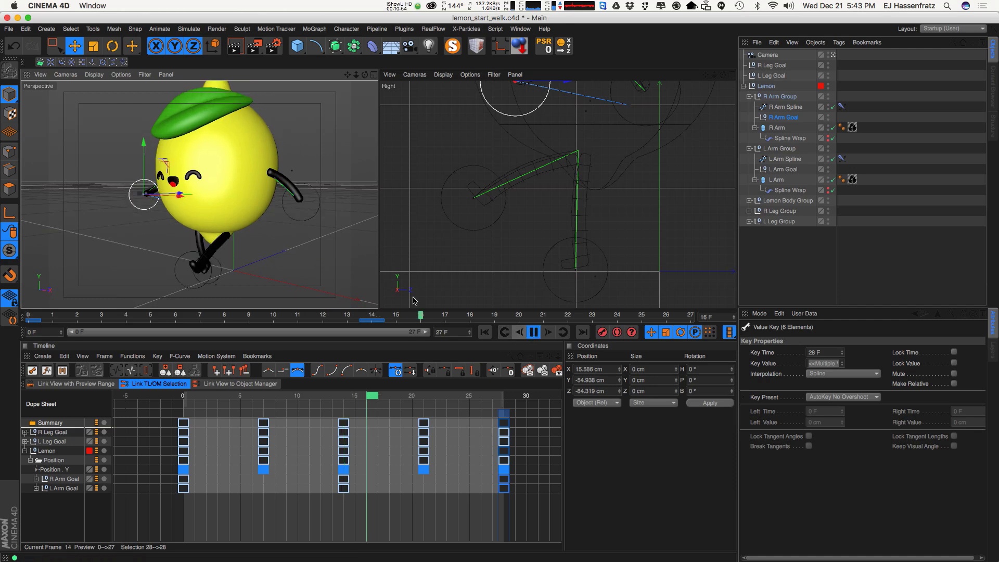
alt+drag(203, 217, 227, 209)
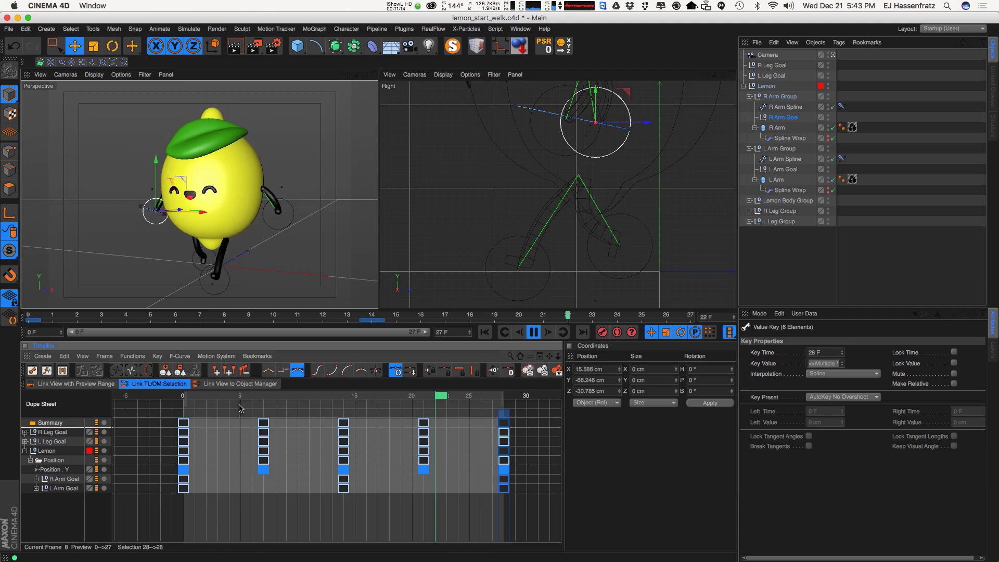
key(F8)
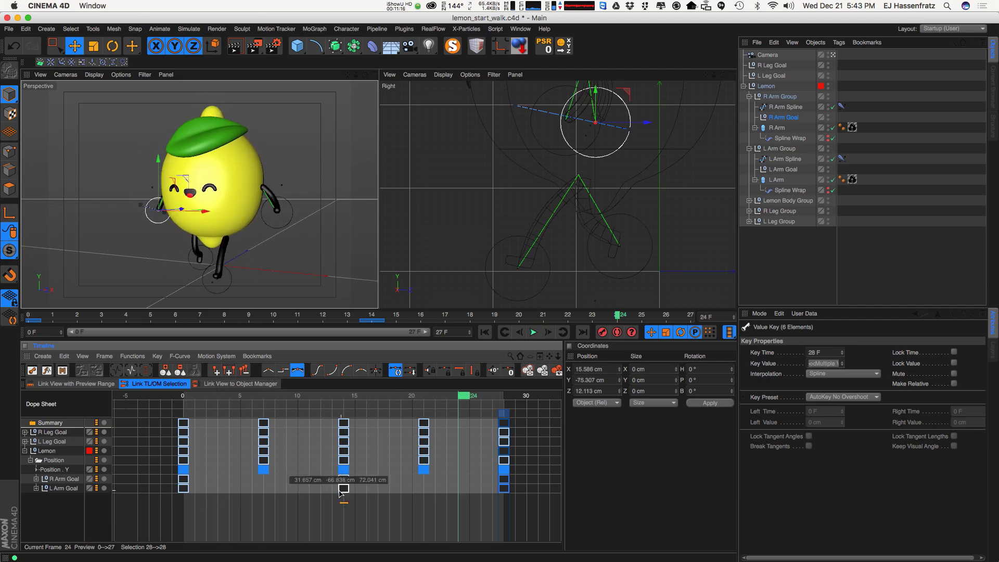
Step: Select the R Arm Goal and L Arm Goal tracks and shift all their keys one frame earlier, to frames -1, 13 and 27
scroll(339, 493, down, 1)
click(36, 488)
click(36, 478)
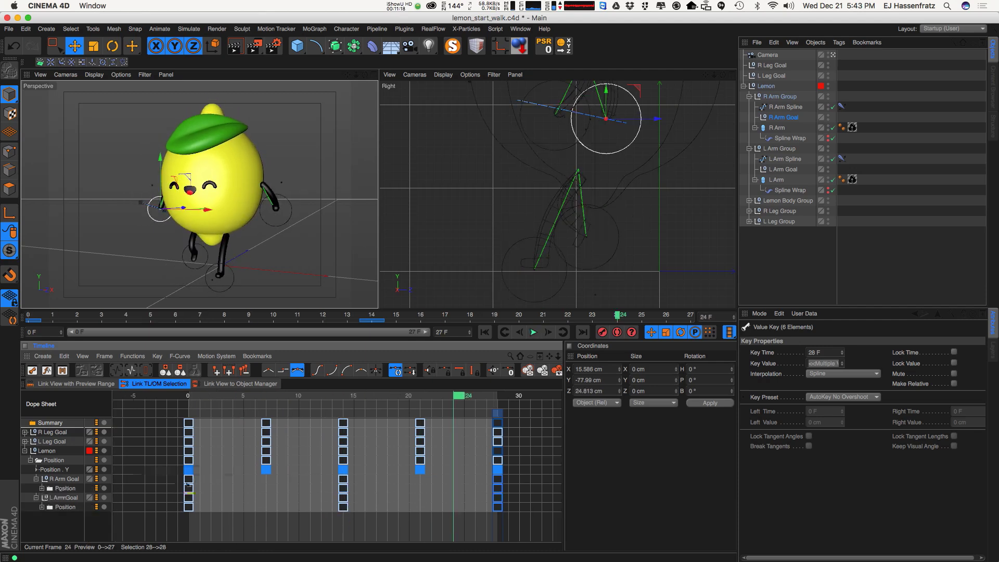
click(65, 479)
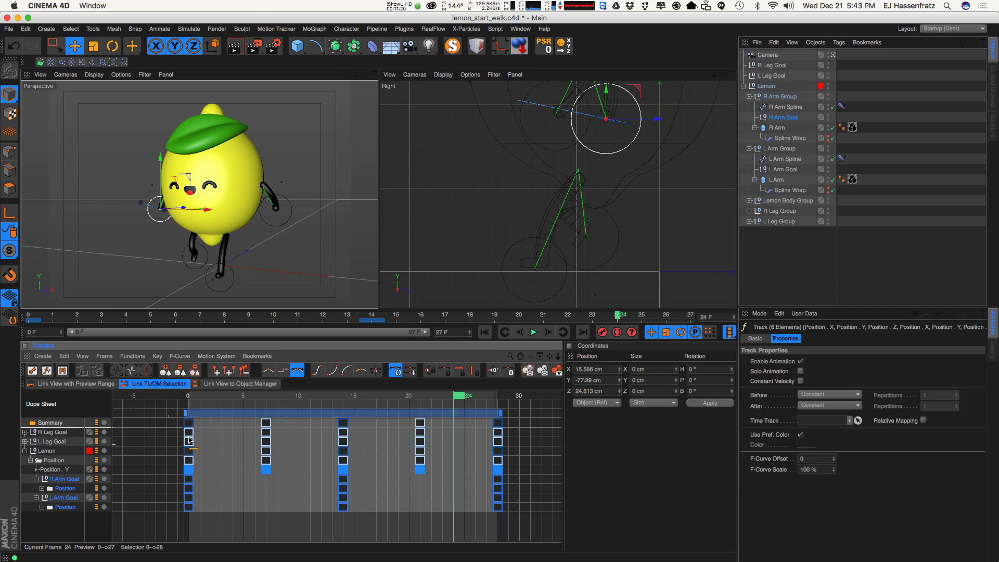
mouse_move(246, 417)
mouse_down()
mouse_move(263, 411)
mouse_move(202, 406)
mouse_move(297, 412)
mouse_move(206, 420)
mouse_move(294, 429)
mouse_move(264, 432)
mouse_move(207, 418)
mouse_move(240, 405)
mouse_move(336, 407)
mouse_move(268, 424)
mouse_up()
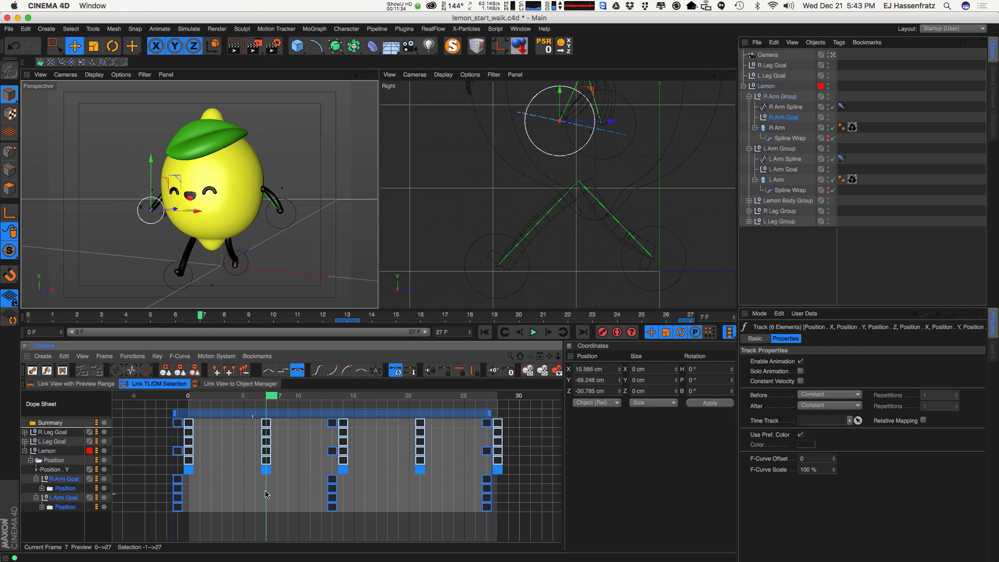
Step: Duplicate both arm goals' keys 28 frames along to frames 27, 41 and 55, with the original keys included in the selection
alt+middle_drag(406, 484, 368, 487)
alt+right_drag(368, 487, 317, 495)
drag(307, 416, 310, 422)
ctrl+drag(175, 481, 438, 495)
scroll(151, 484, down, 5)
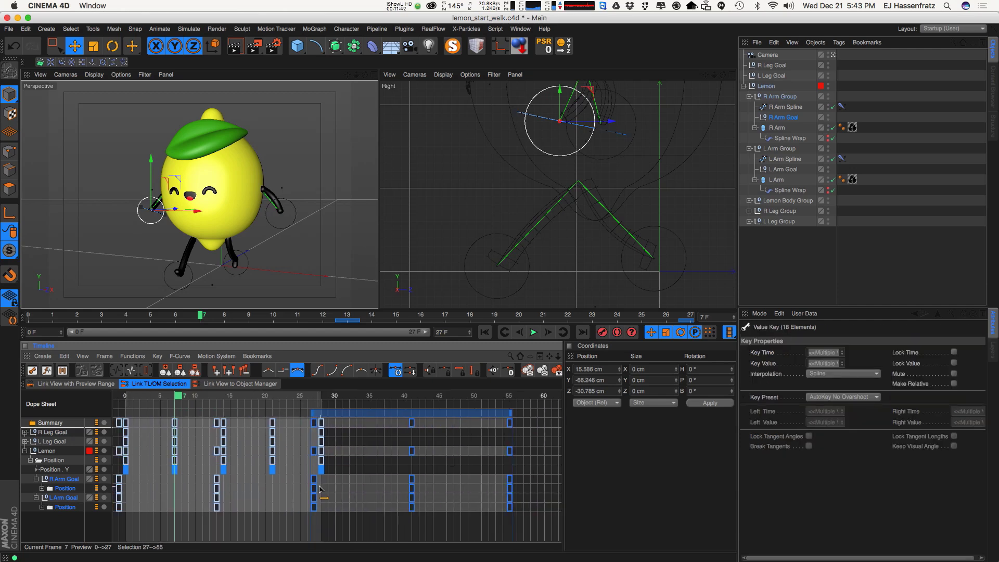
shift+drag(132, 478, 309, 493)
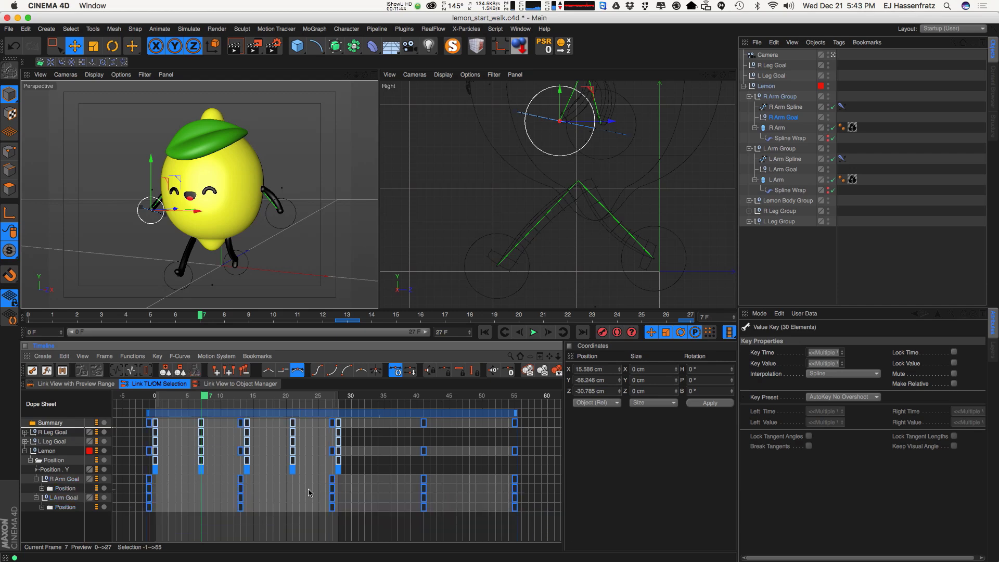
Step: Display the F-curves of both arm goals, set their key tangents to about 3.90 frames per side, and return to the dope sheet
click(43, 488)
click(52, 498)
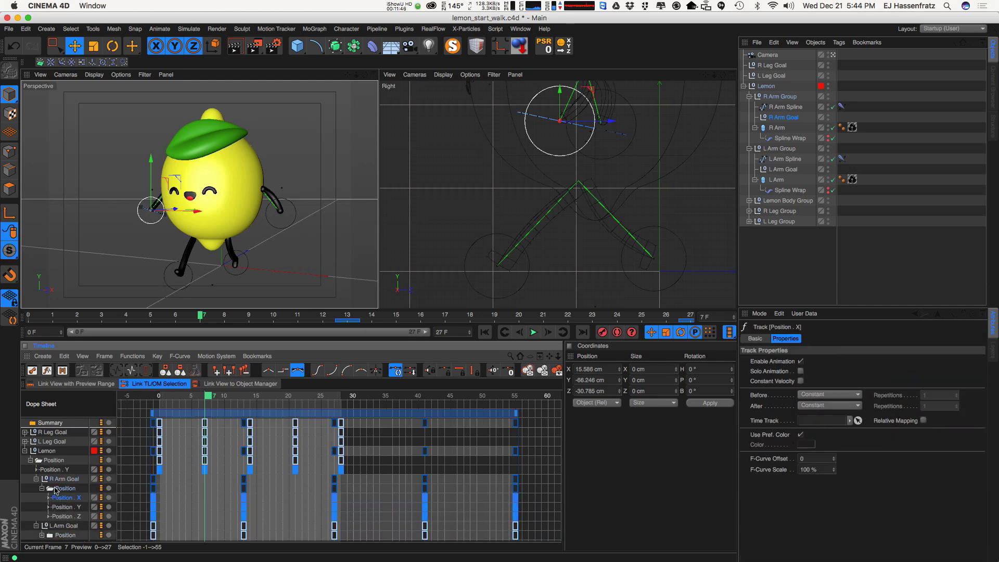
click(33, 463)
click(36, 478)
click(36, 488)
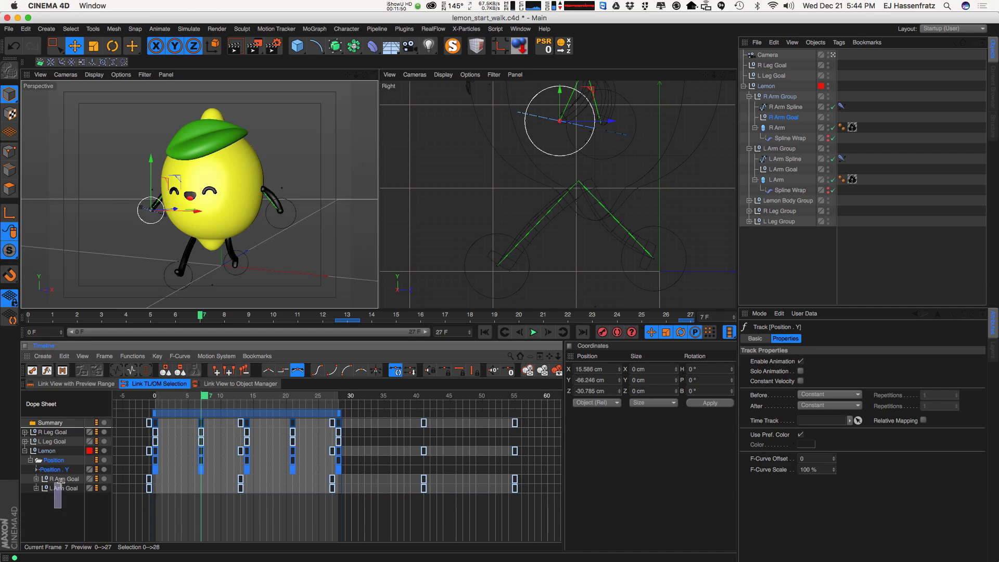
drag(61, 483, 67, 490)
key(Tab)
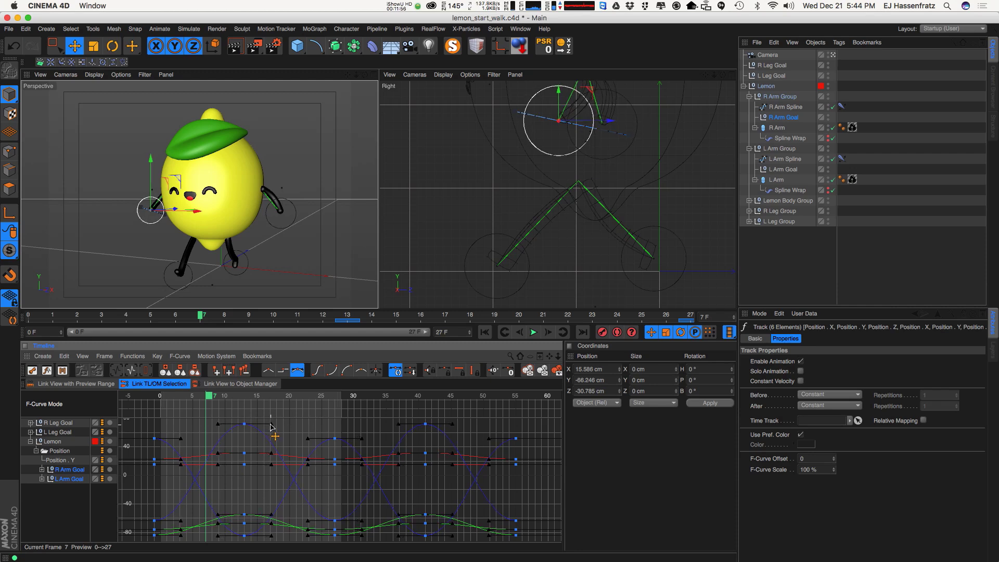
drag(269, 425, 268, 426)
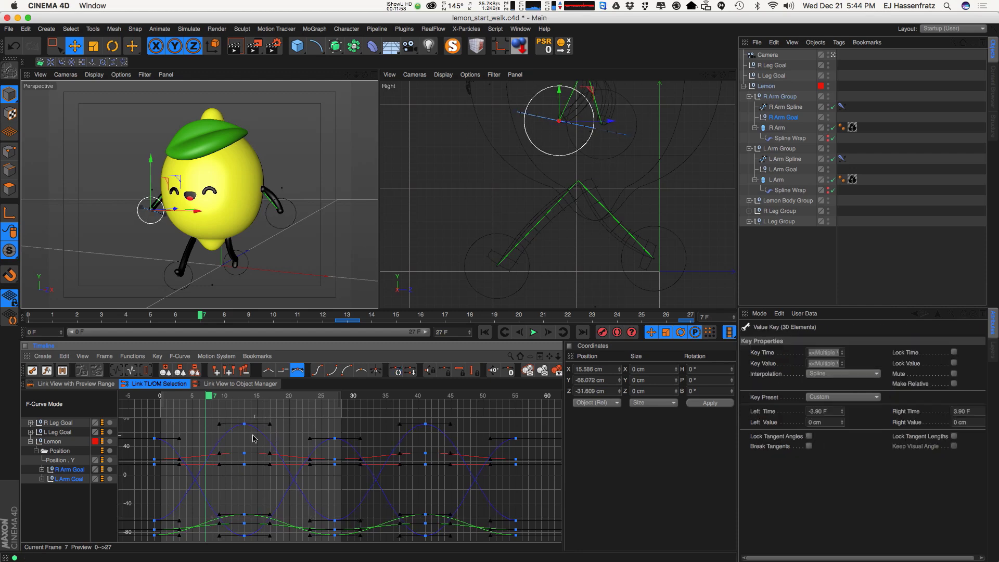
key(Tab)
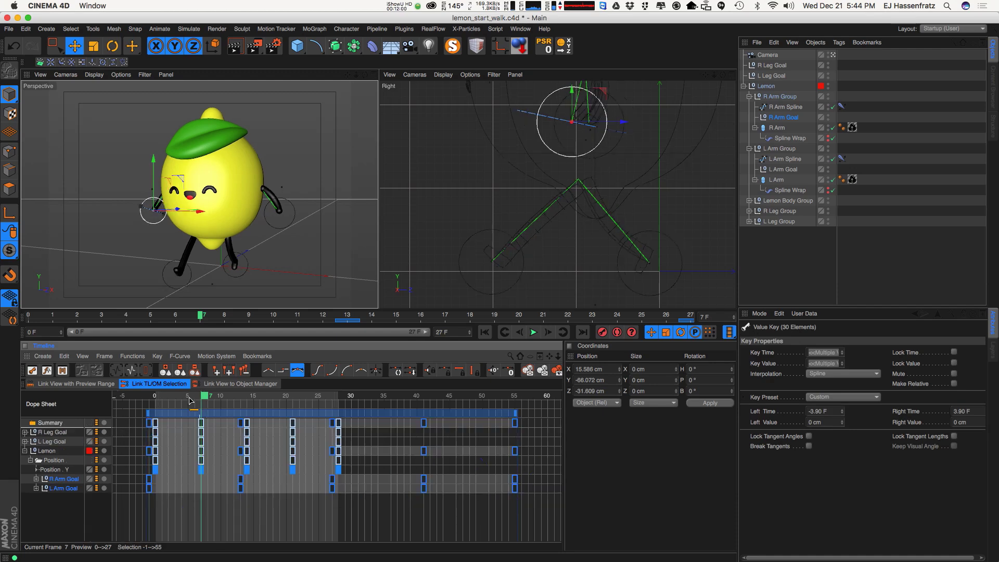
Step: During playback, shift all R Arm Goal and L Arm Goal keys 14 frames earlier, ending at frame 41, and stop the playback
key(F8)
click(152, 211)
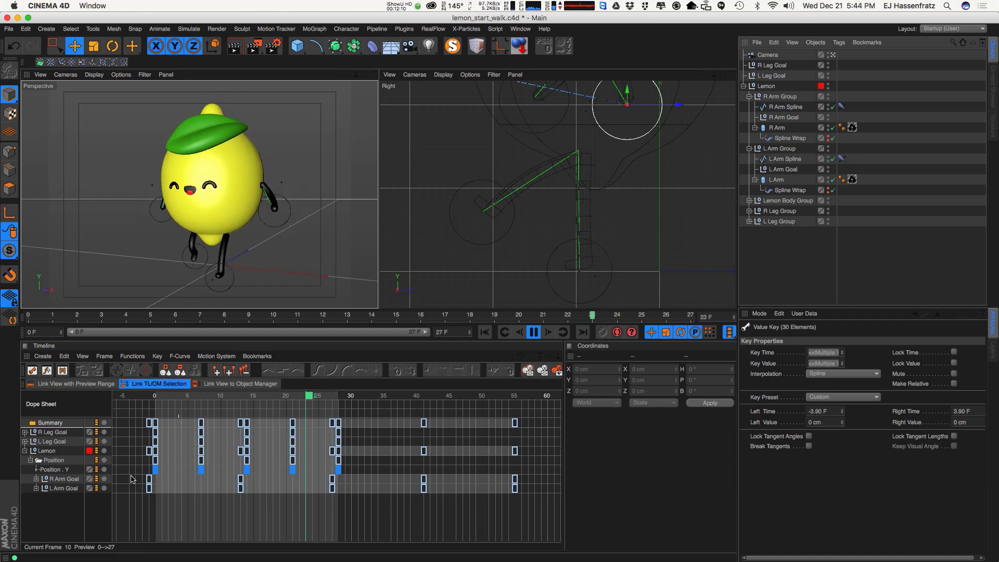
click(62, 481)
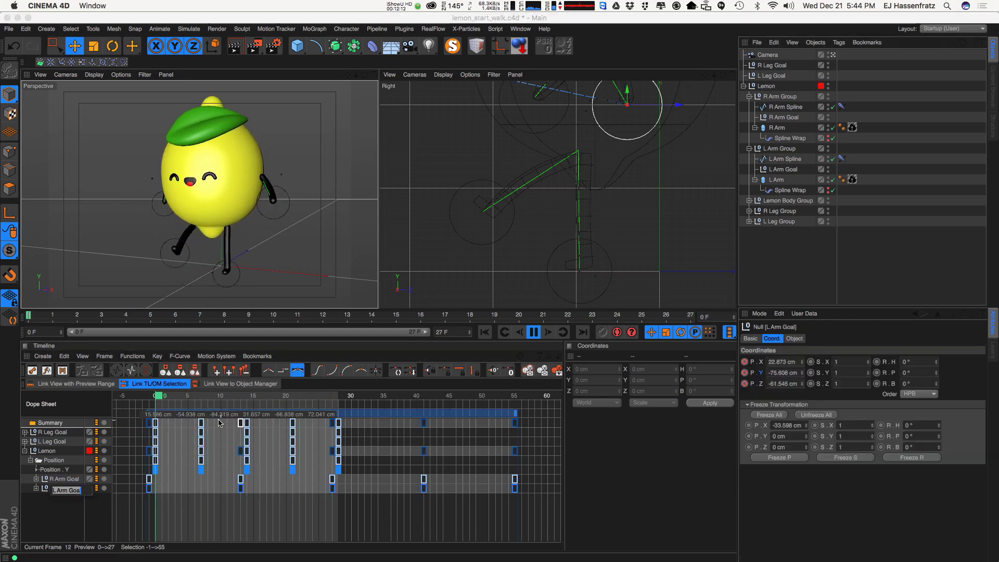
shift+click(67, 490)
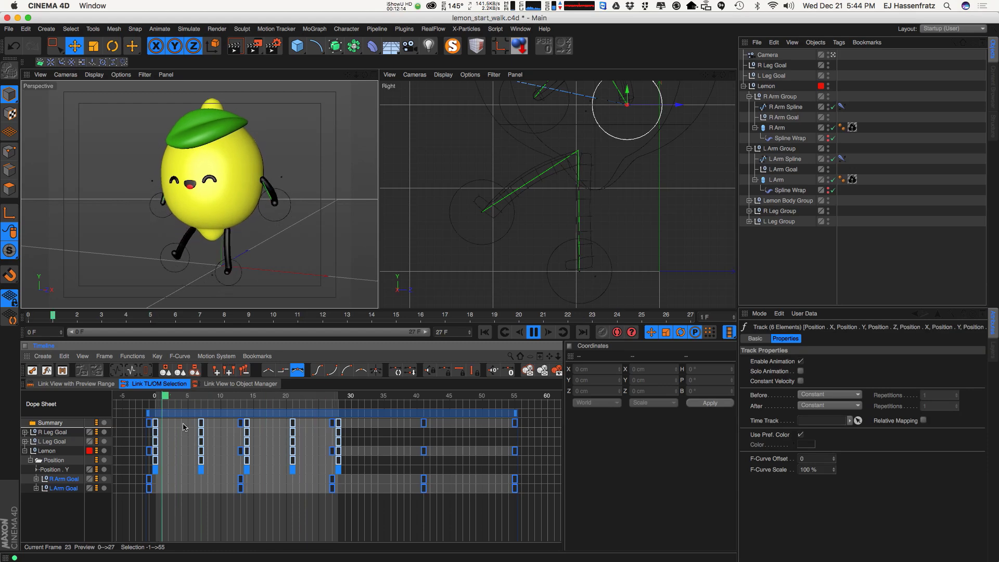
drag(350, 414, 285, 414)
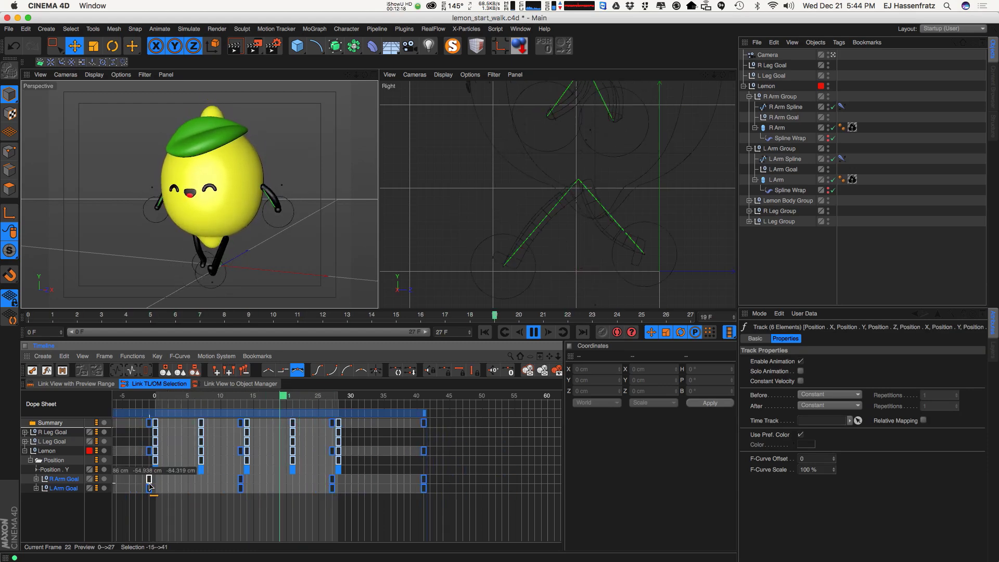
click(488, 334)
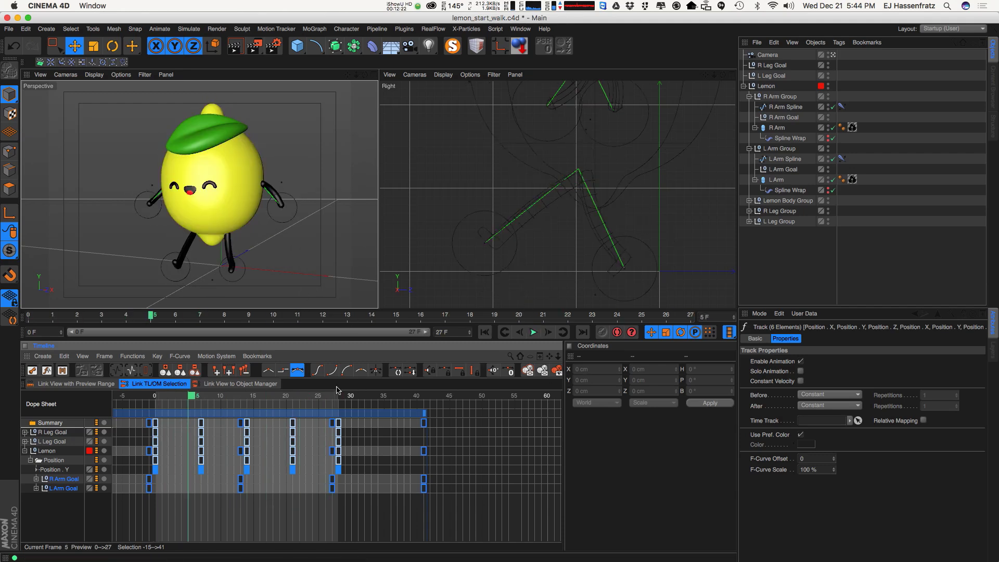
Step: Select Lemon Body Group and tilt its pitch rotation to 10°
alt+right_drag(259, 484, 272, 481)
alt+middle_drag(234, 473, 305, 466)
alt+right_drag(305, 467, 446, 458)
click(216, 200)
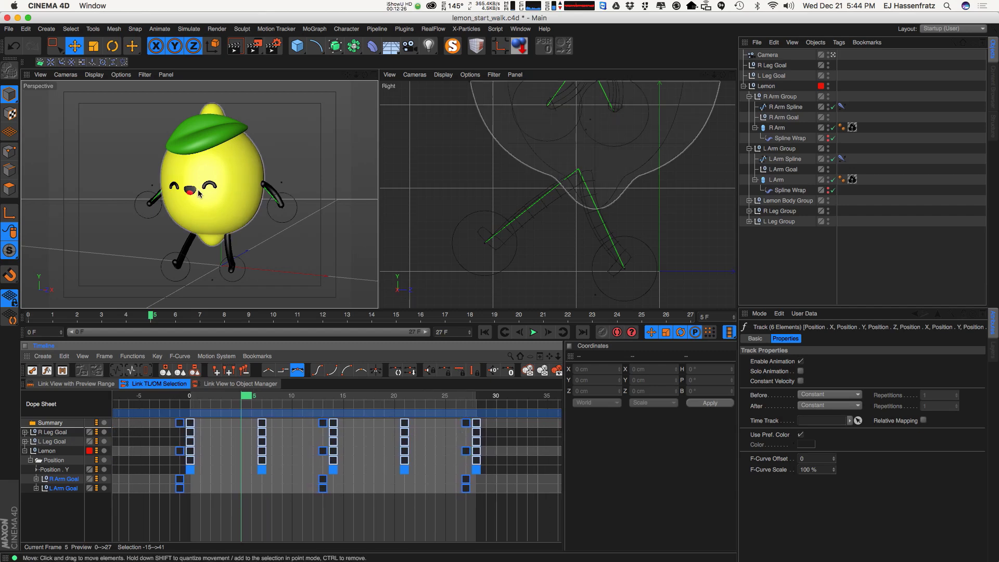
click(779, 202)
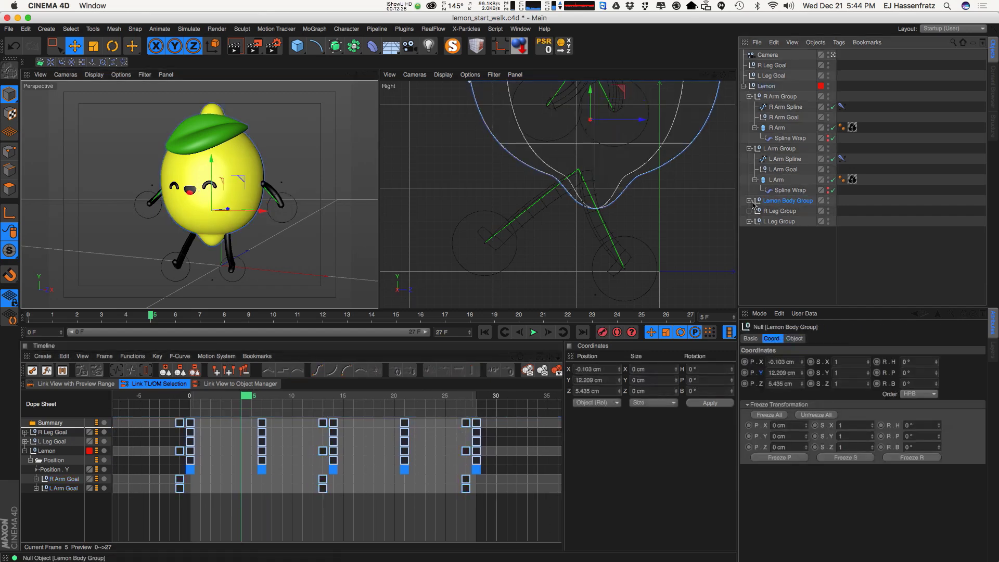
double_click(779, 201)
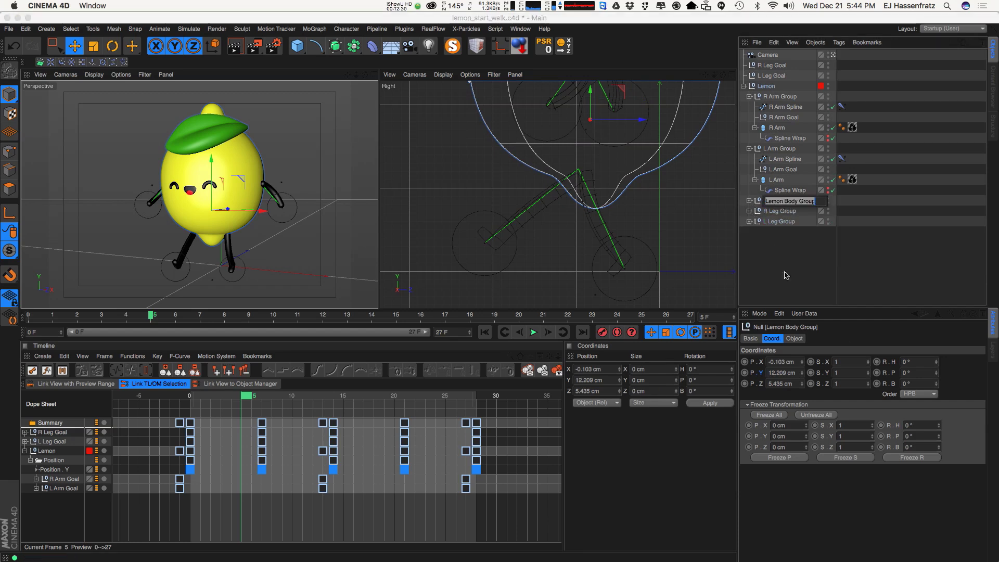
click(889, 258)
click(792, 201)
drag(935, 375, 935, 370)
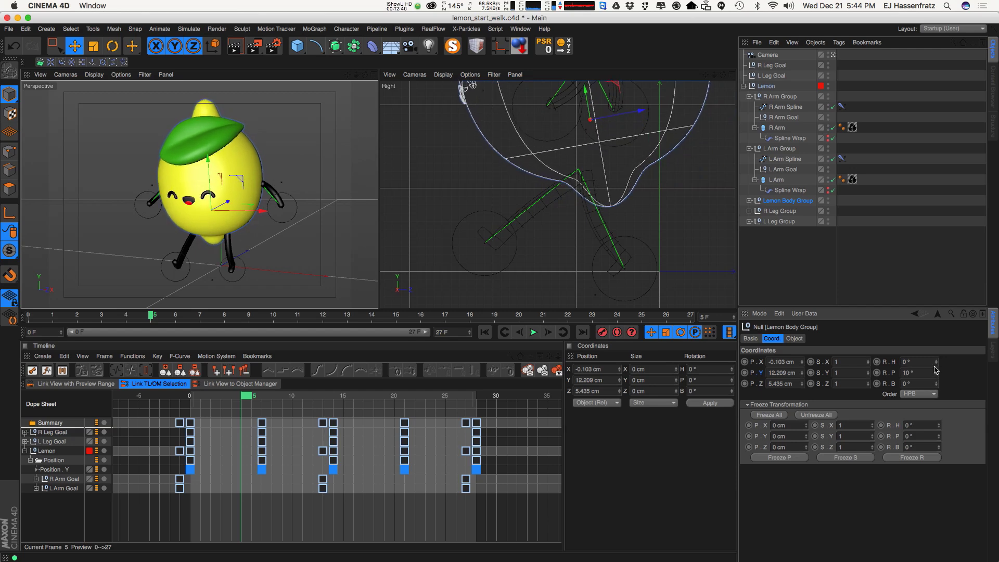
Step: Play the walk cycle and compare body pitches of 10° and -12° from several angles, ending at frame 0
alt+drag(364, 245, 320, 279)
click(532, 333)
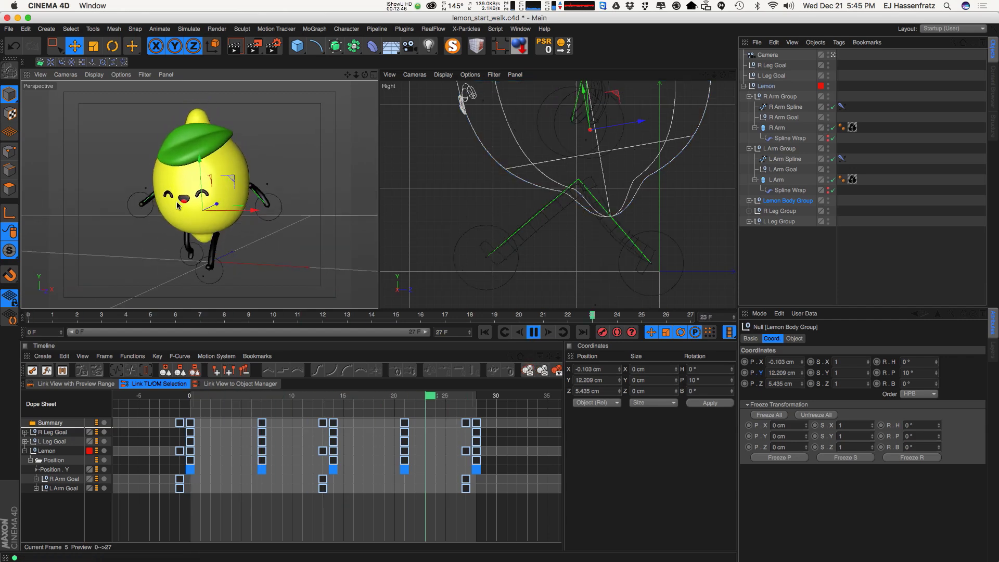
alt+drag(262, 222, 190, 268)
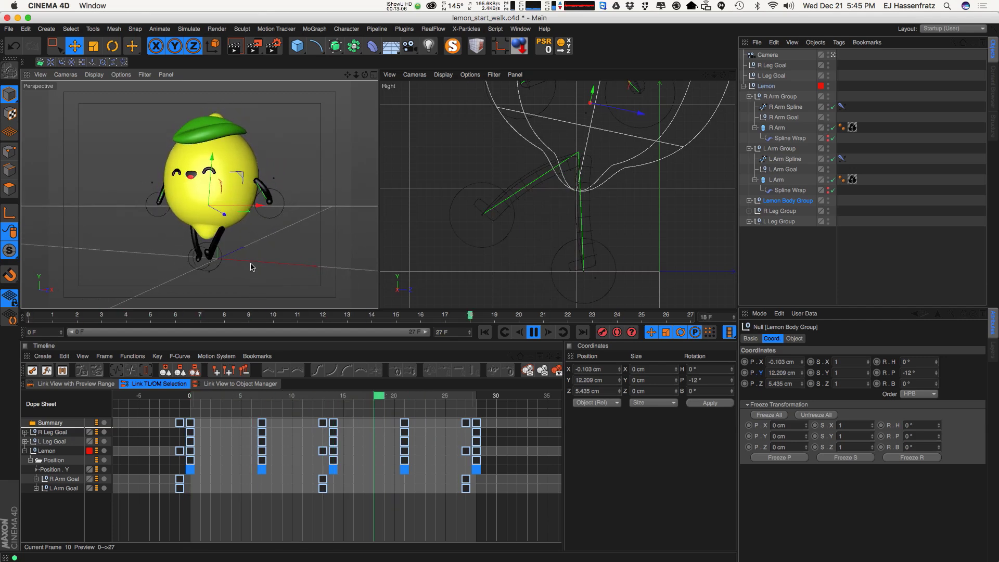
alt+drag(253, 256, 166, 243)
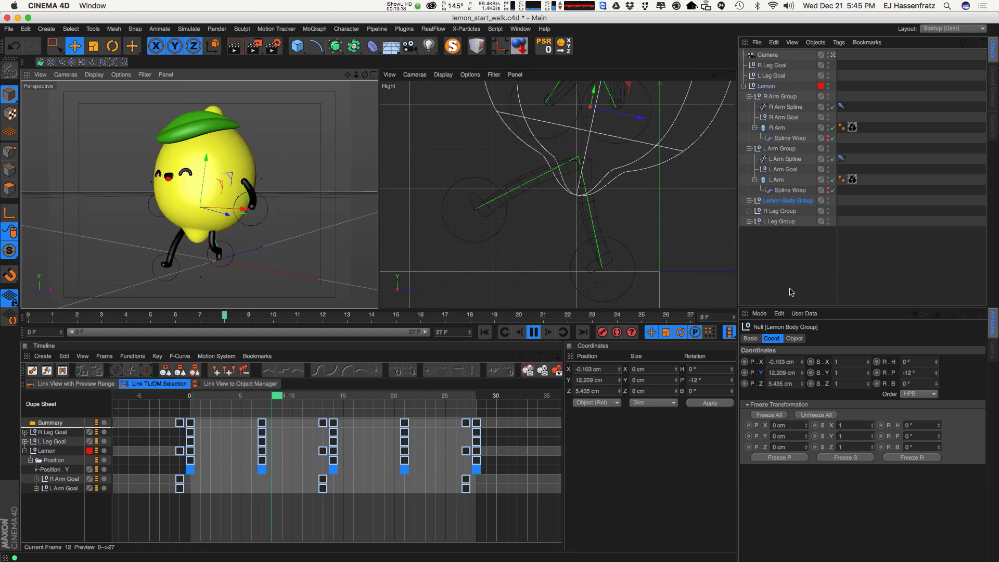
key(F8)
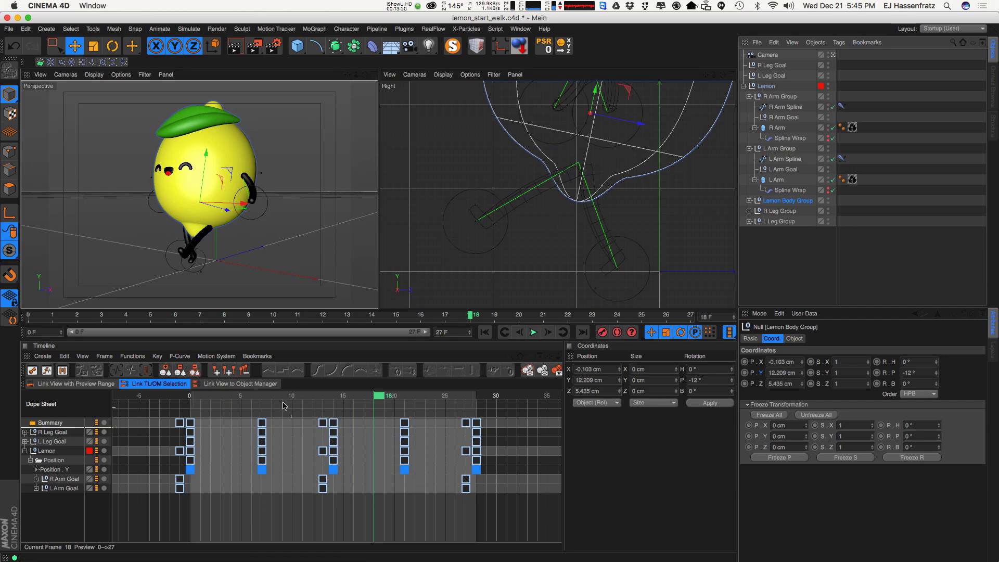
key(F8)
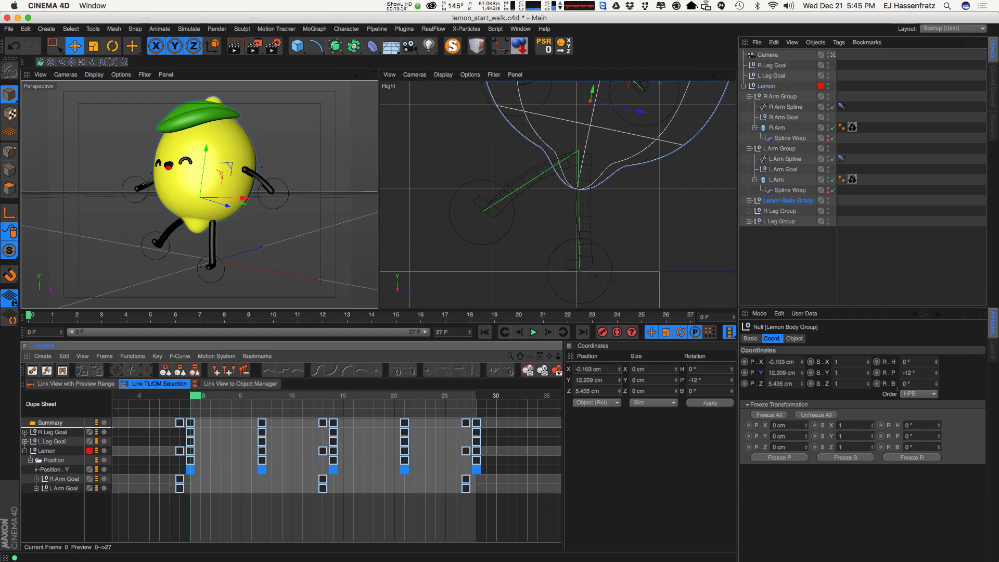
Step: At frame 0, set Lemon Body Group's pitch rotation to -17° and keyframe it
alt+drag(209, 262, 205, 202)
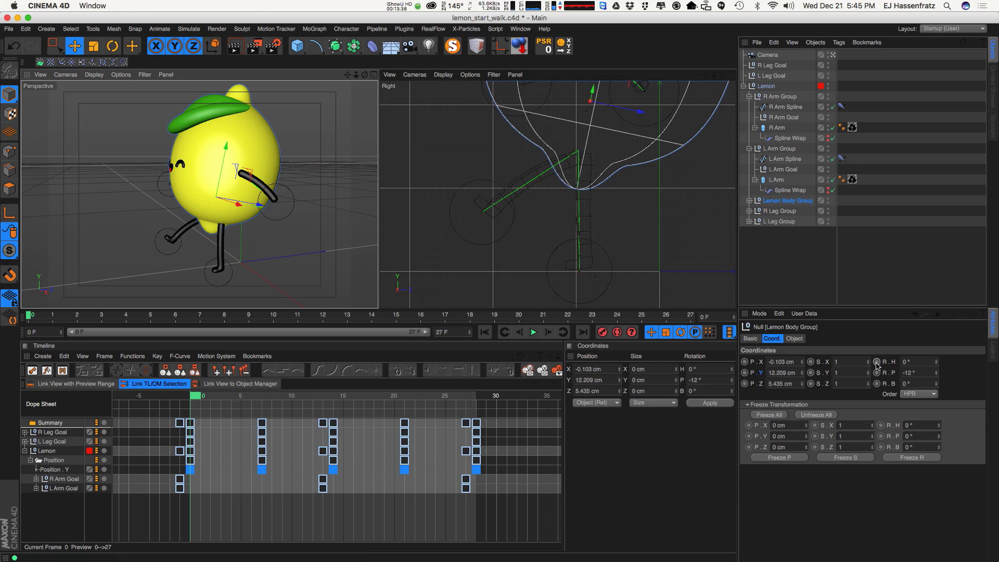
drag(935, 373, 939, 379)
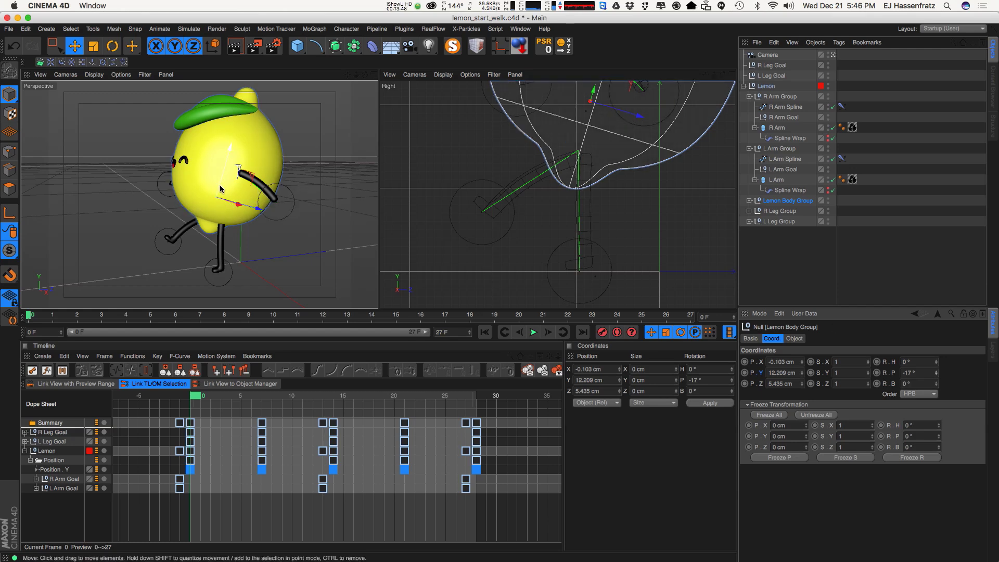
alt+drag(218, 198, 190, 204)
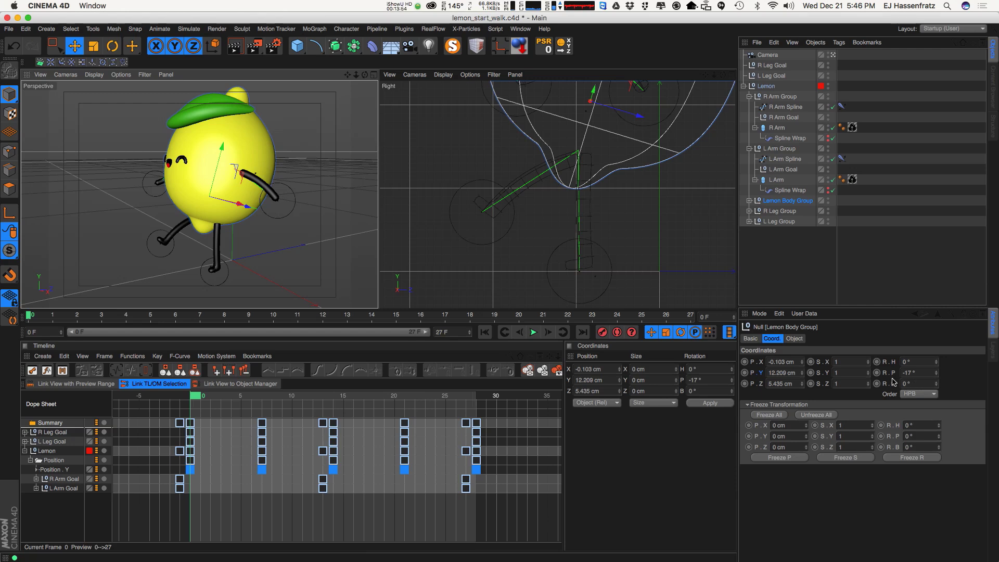
ctrl+click(877, 372)
Step: At frame 7, set Lemon Body Group's pitch rotation to 2° and keyframe it
drag(222, 398, 273, 414)
click(274, 413)
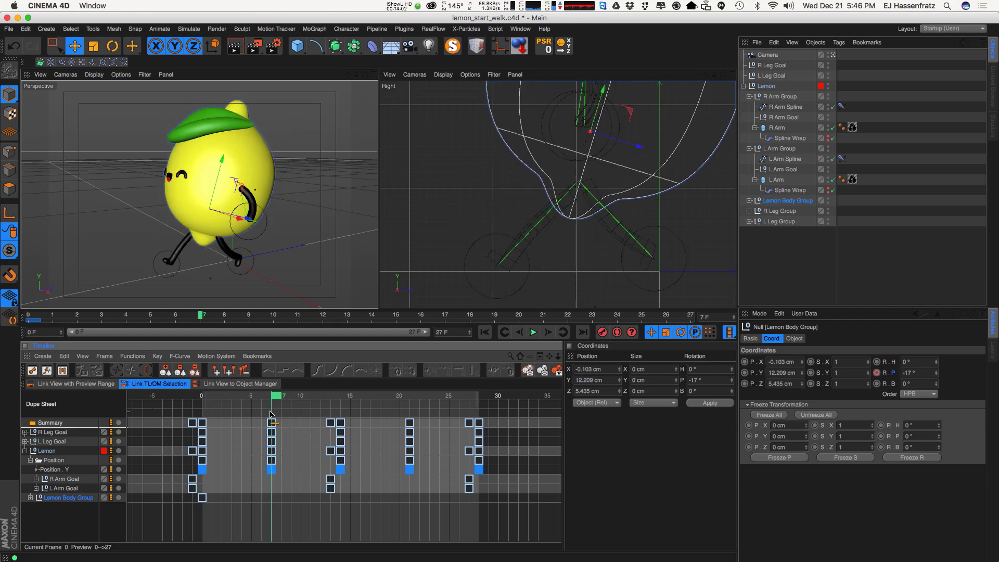
drag(936, 374, 935, 370)
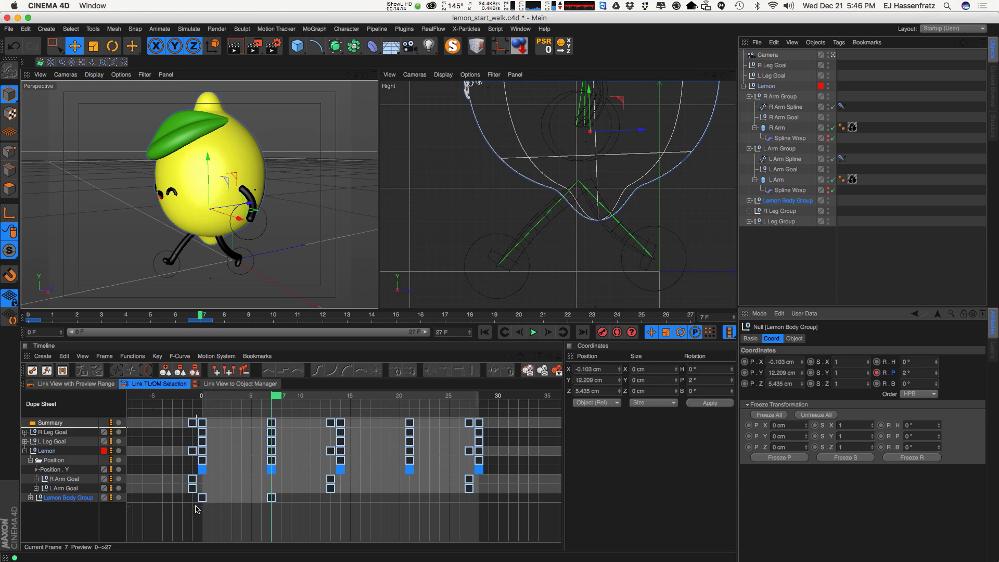
Step: Copy Lemon Body Group's frame 0 and 7 pitch keys to frames 13, 21 and 27, and select its Rotation P track
ctrl+drag(204, 501, 243, 501)
ctrl+drag(329, 502, 330, 501)
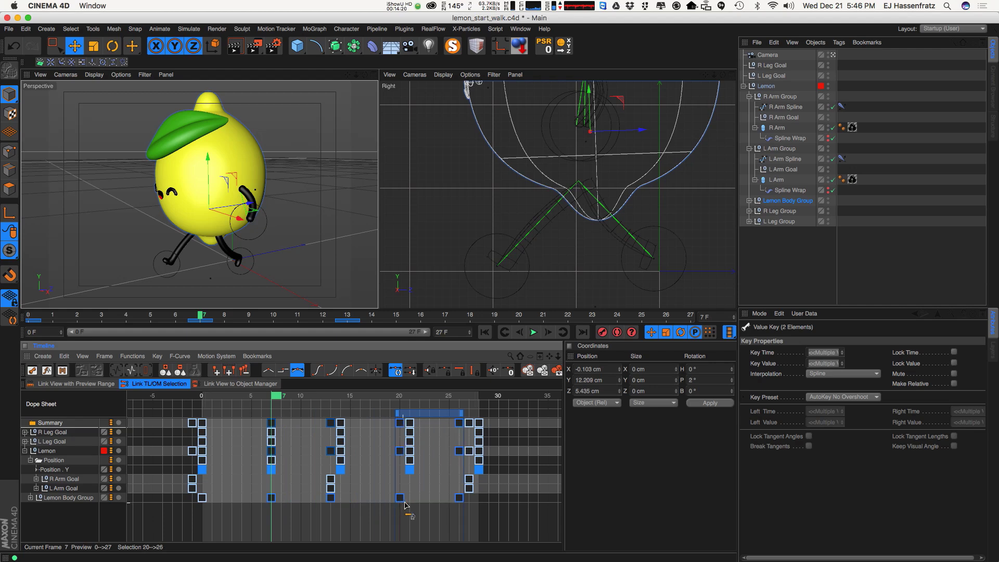
click(37, 500)
click(31, 498)
click(36, 508)
click(41, 516)
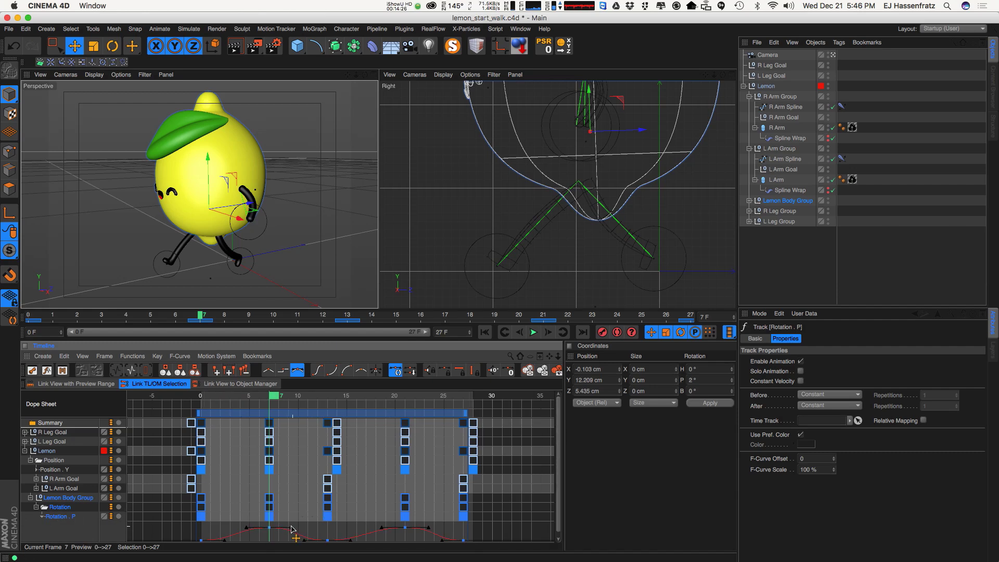
Step: Slightly shorten the tangents of the selected Rotation P keys and play the walk cycle from frame 0
drag(291, 528, 289, 527)
drag(240, 396, 201, 396)
key(F8)
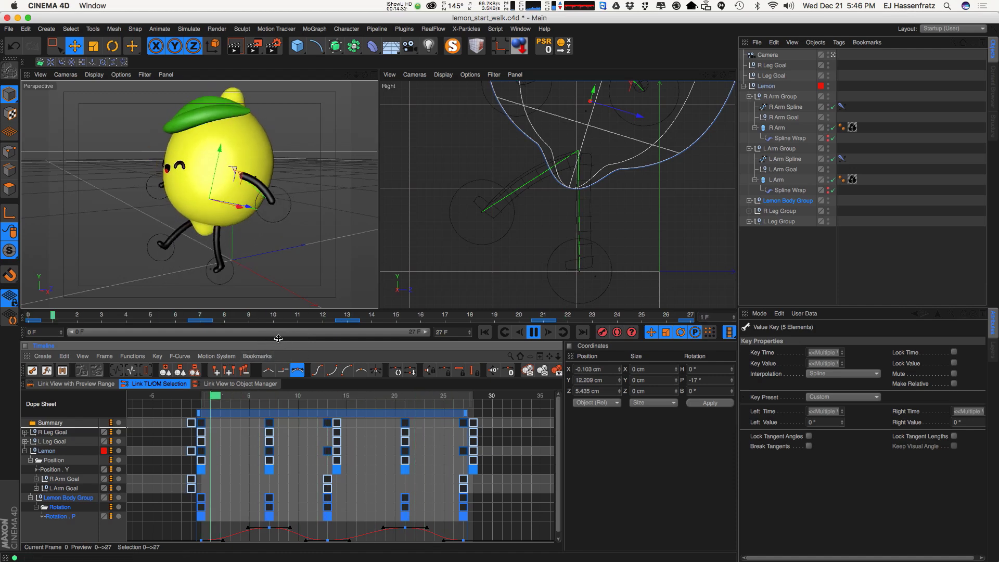
key(space)
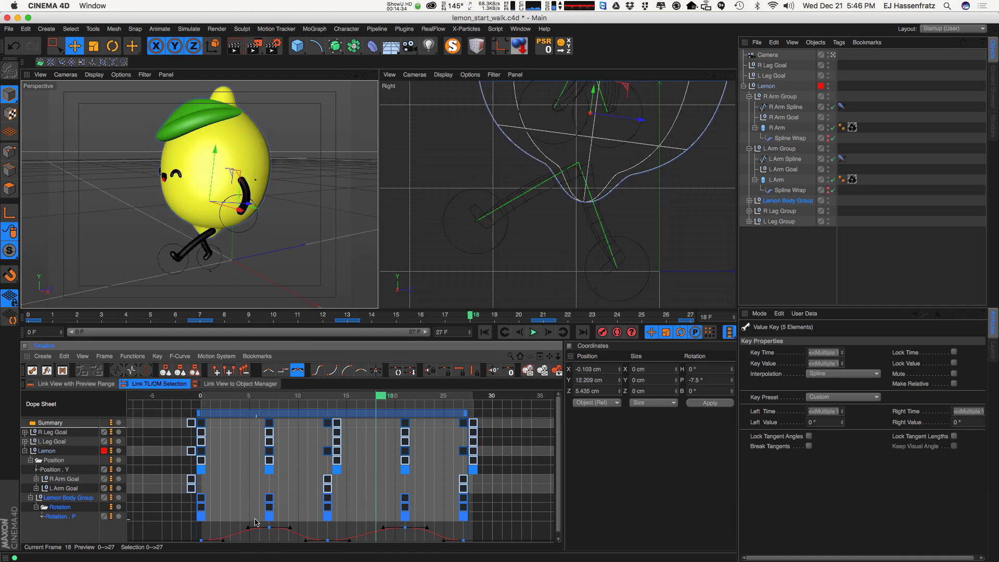
Step: At frame 7, set the upper Rotation P keys at frames 7 and 21 to -5°
drag(251, 397, 275, 398)
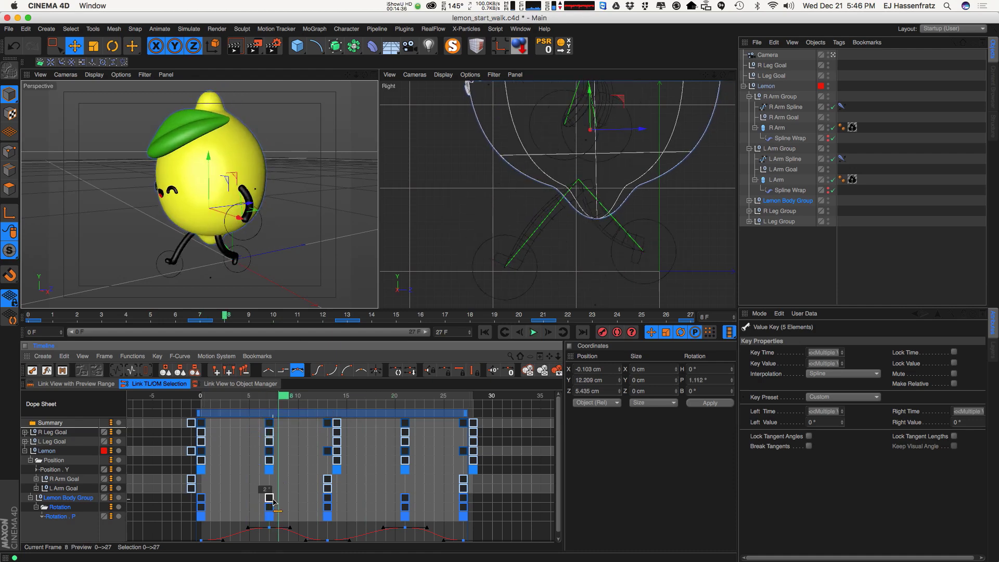
click(265, 397)
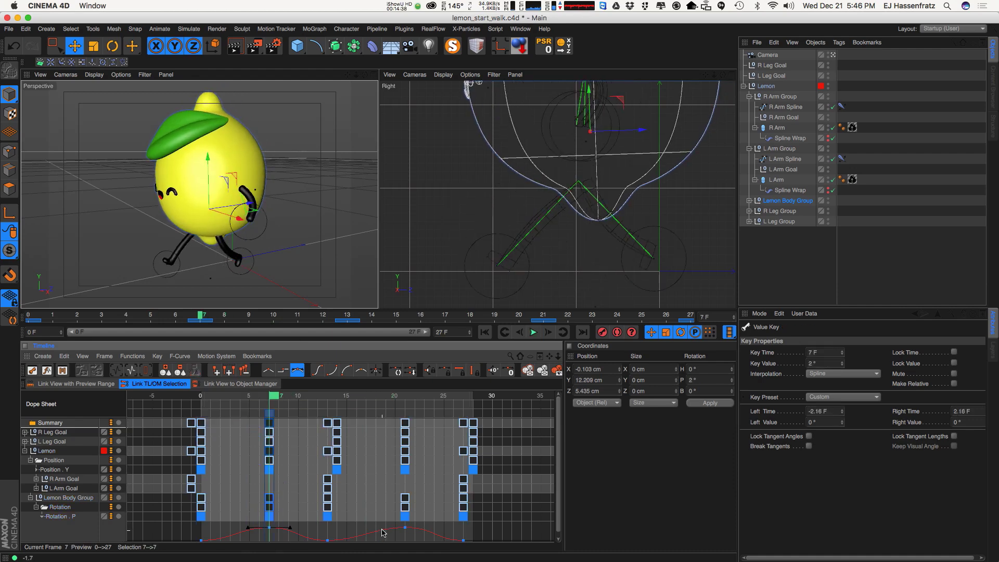
drag(842, 367, 844, 369)
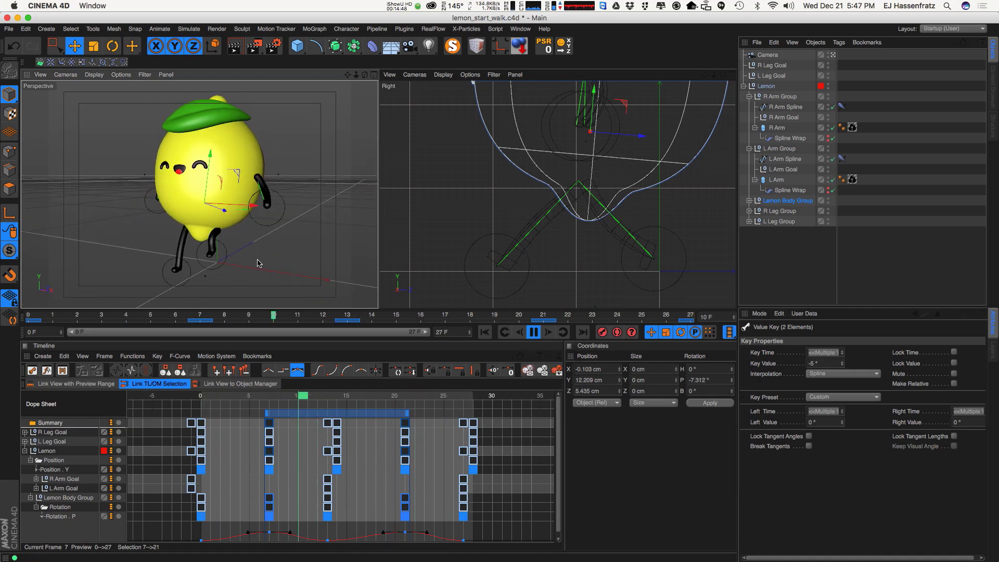
Step: Shorten the tangents of all Rotation P keys on the F-curve while the walk cycle plays
click(54, 515)
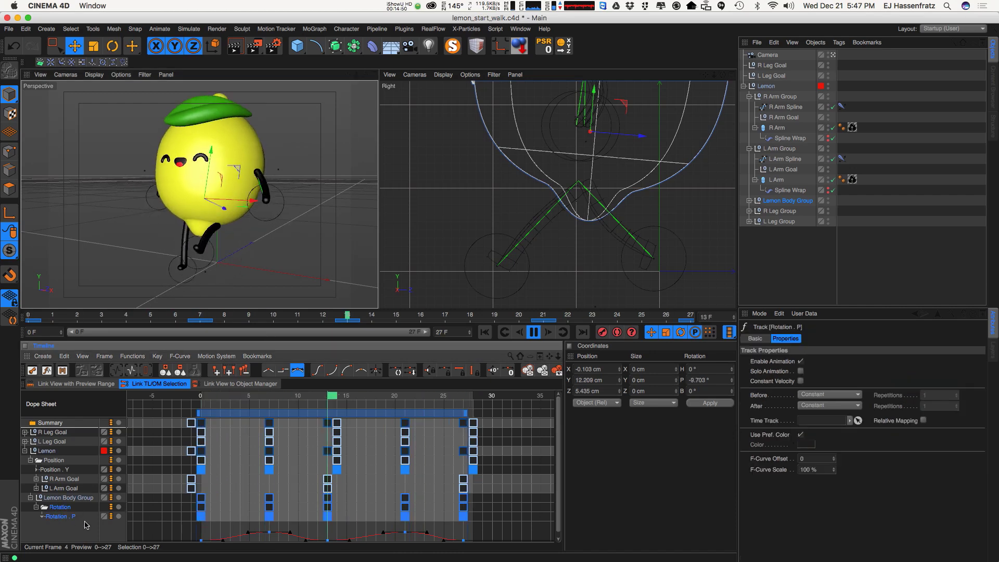
key(Tab)
drag(297, 424, 311, 458)
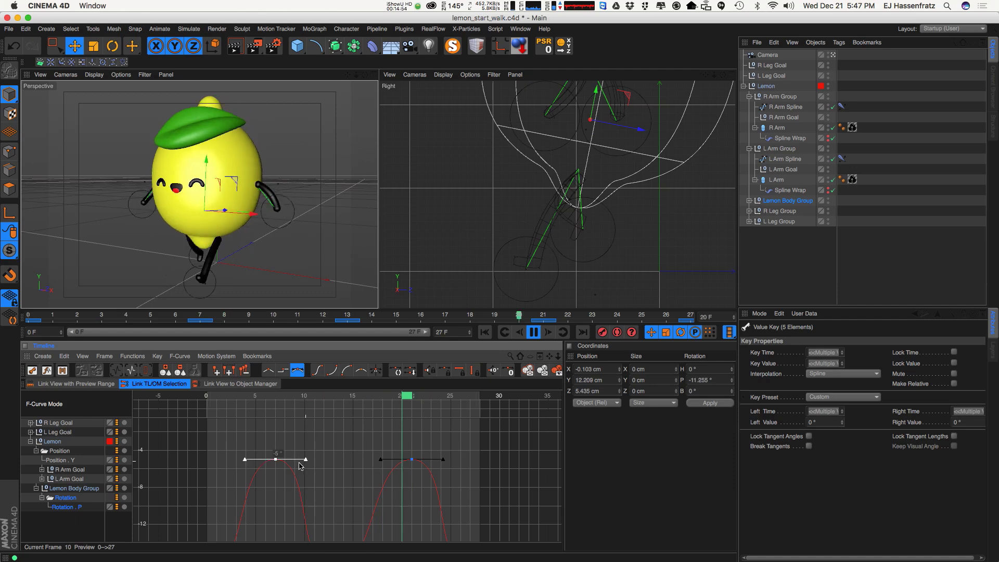
drag(307, 461, 297, 461)
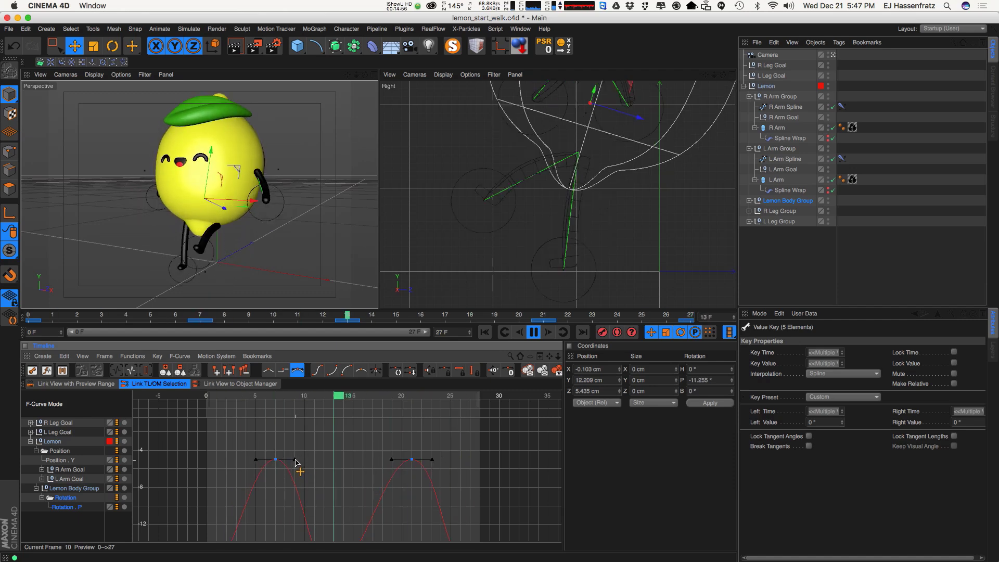
alt+right_drag(301, 471, 310, 500)
alt+middle_drag(319, 485, 311, 479)
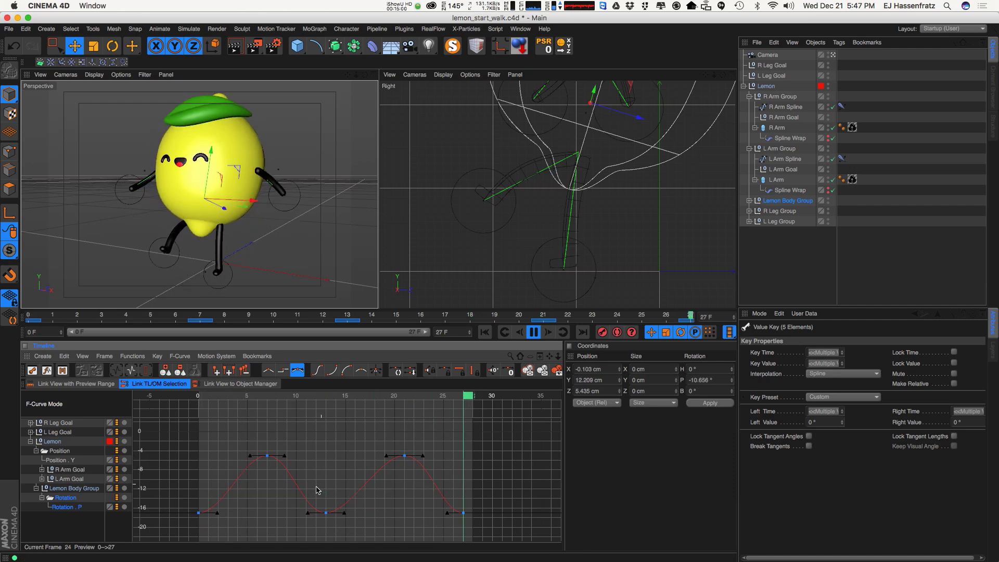
key(F8)
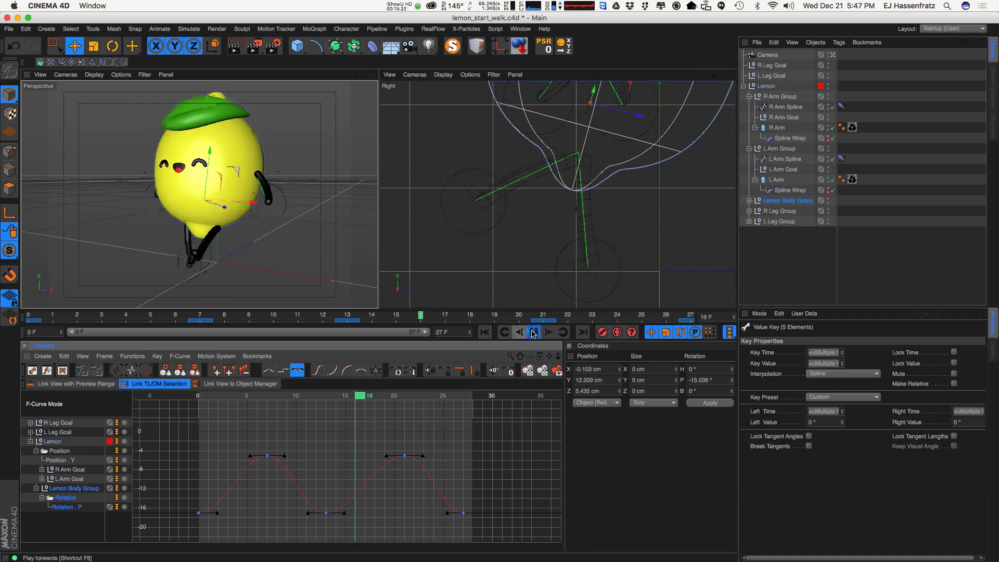
Step: Duplicate the Rotation P keys in the dope sheet so the rocking cycle repeats from frame 27 to frame 54
drag(154, 430, 482, 524)
mouse_move(372, 471)
alt+right_down()
mouse_move(367, 487)
mouse_move(359, 483)
alt+right_up()
key(Tab)
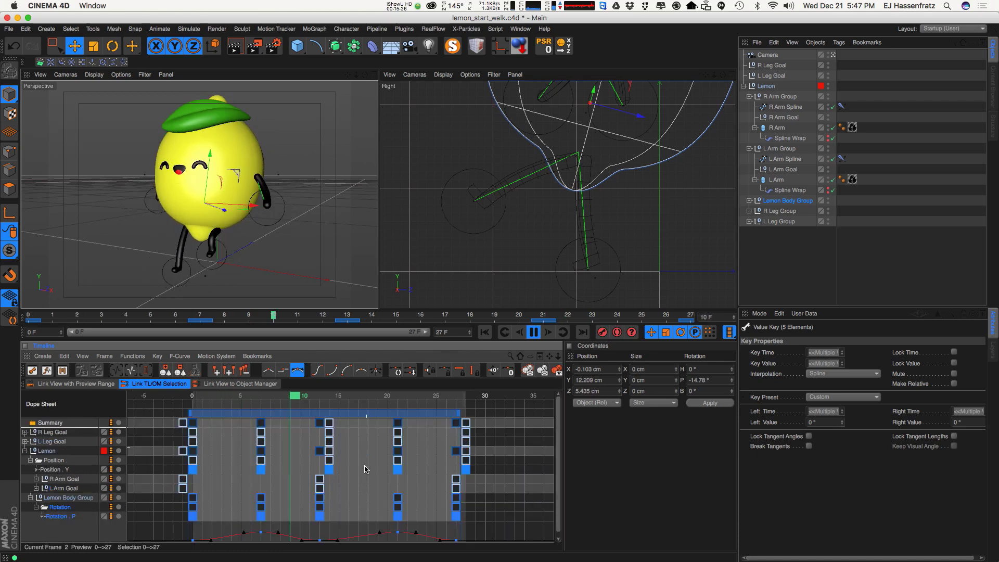
scroll(336, 486, down, 1)
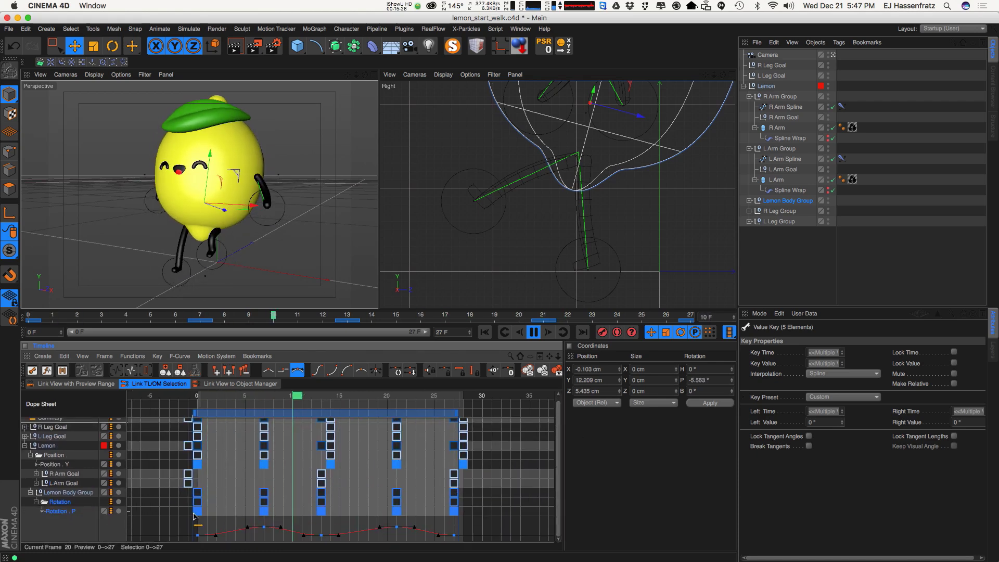
ctrl+drag(194, 516, 342, 513)
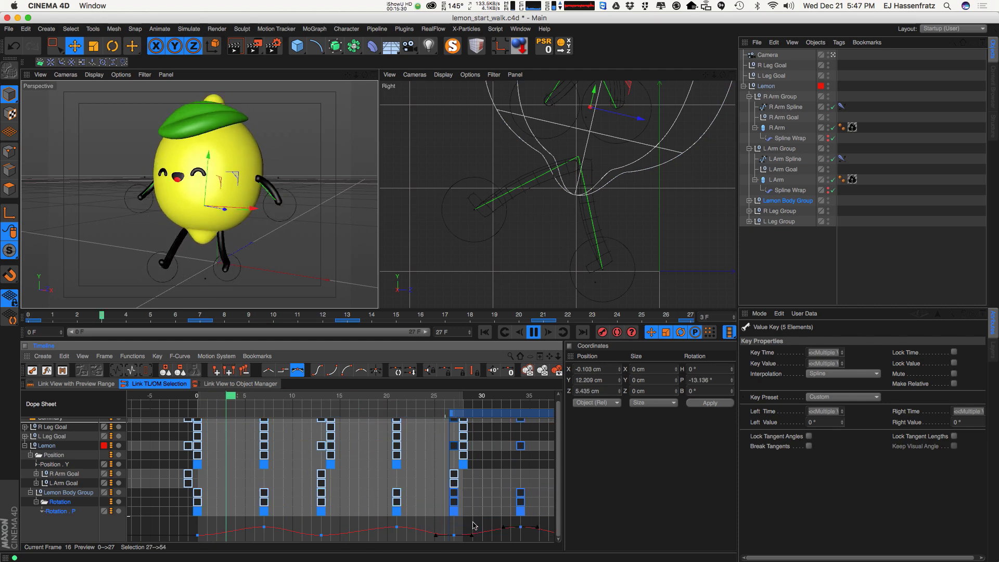
Step: Offset the whole Rotation P track three frames earlier and scrub through the walk cycle from frame 0
click(66, 510)
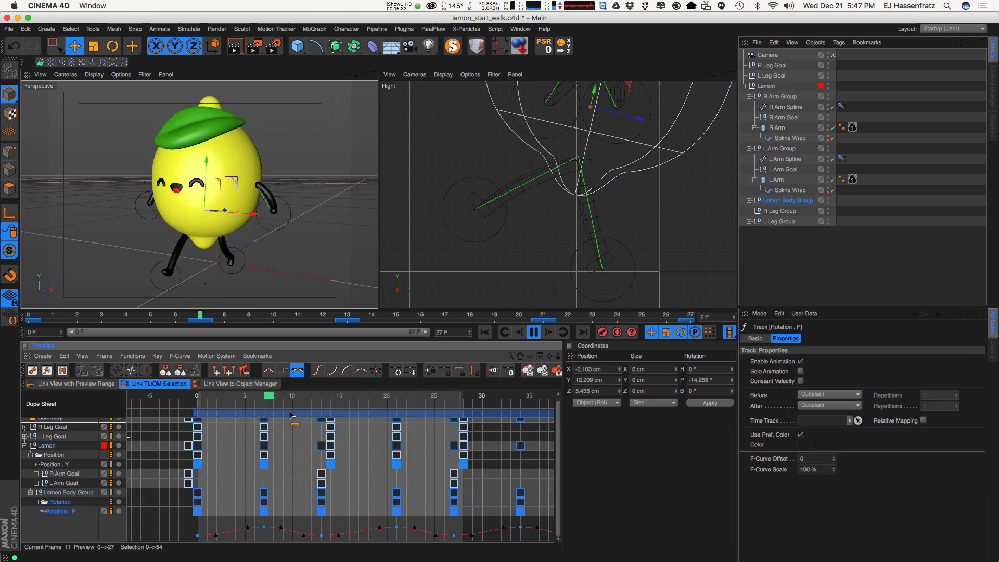
drag(290, 414, 254, 406)
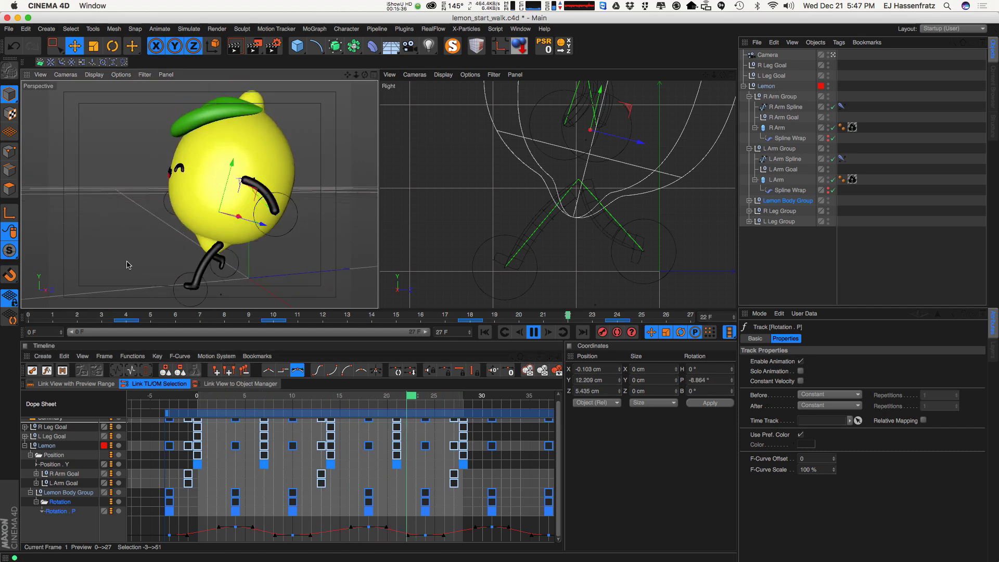
key(F8)
drag(155, 317, 8, 308)
drag(75, 318, 168, 335)
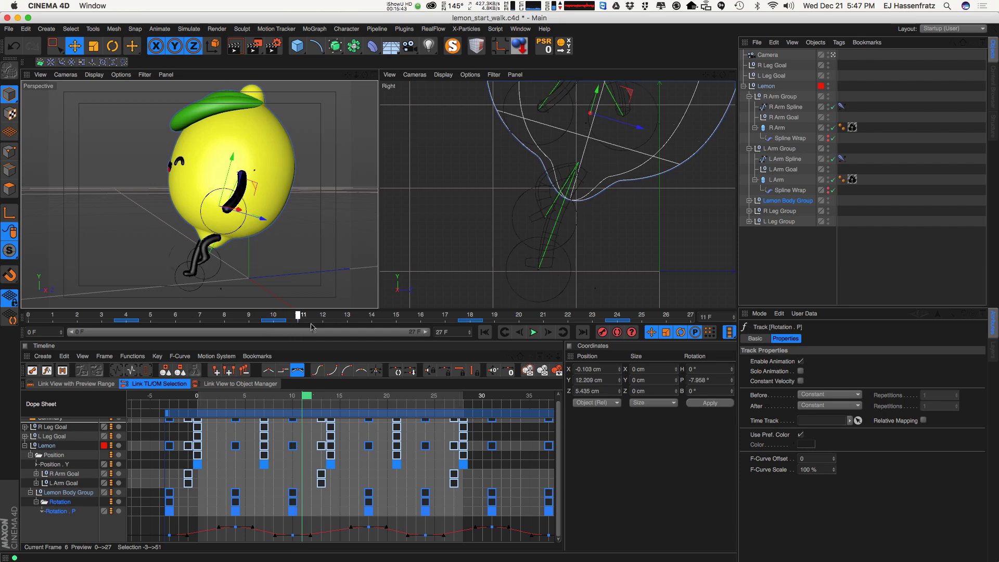
Step: Offset all Rotation P keys six more frames earlier and review the body rocking during playback
click(240, 395)
drag(235, 492, 177, 495)
drag(224, 394, 368, 436)
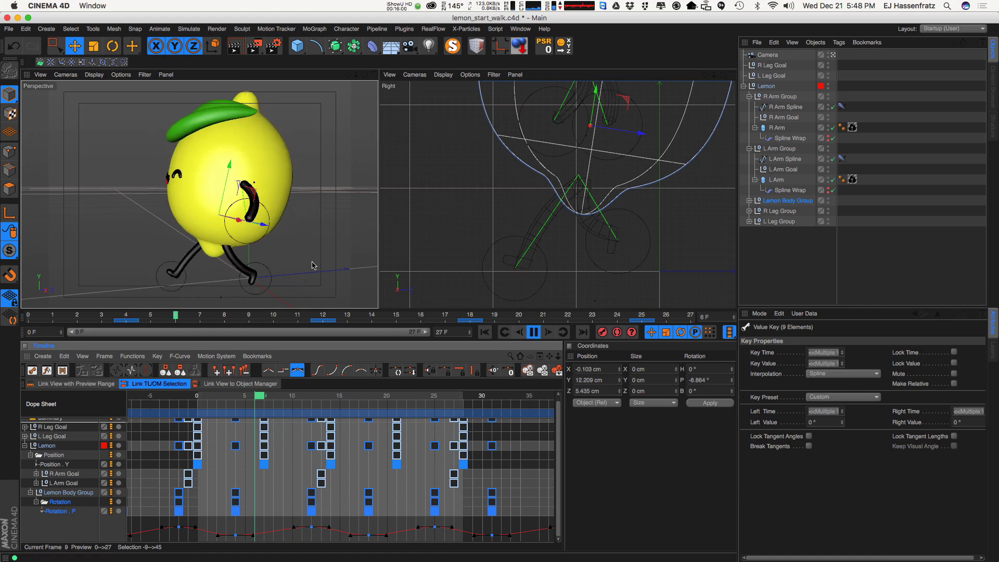
alt+drag(313, 266, 233, 232)
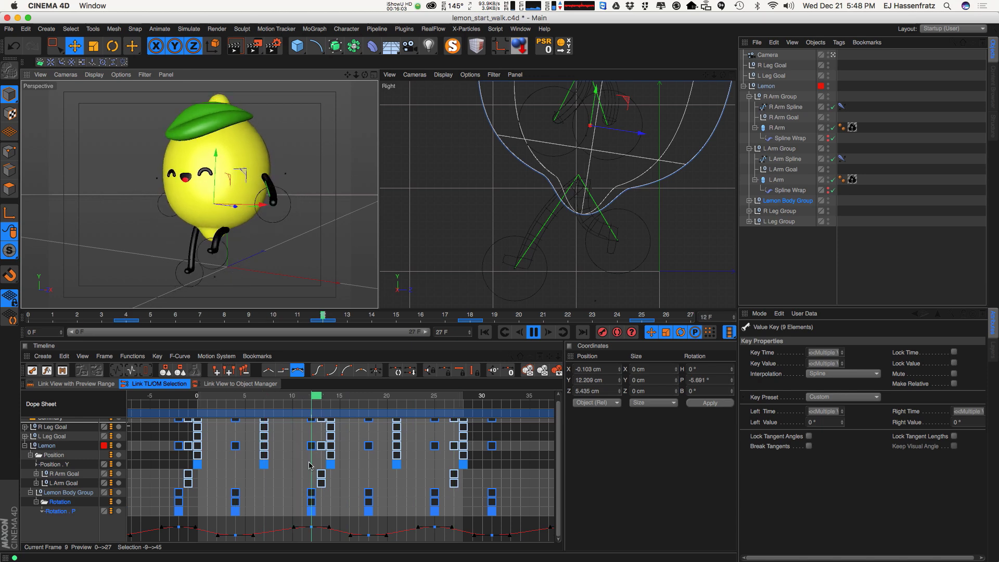
Step: Lower the four upper Rotation P keys to about -8.6° on the F-curve and deselect Lemon Body Group
drag(252, 536, 255, 535)
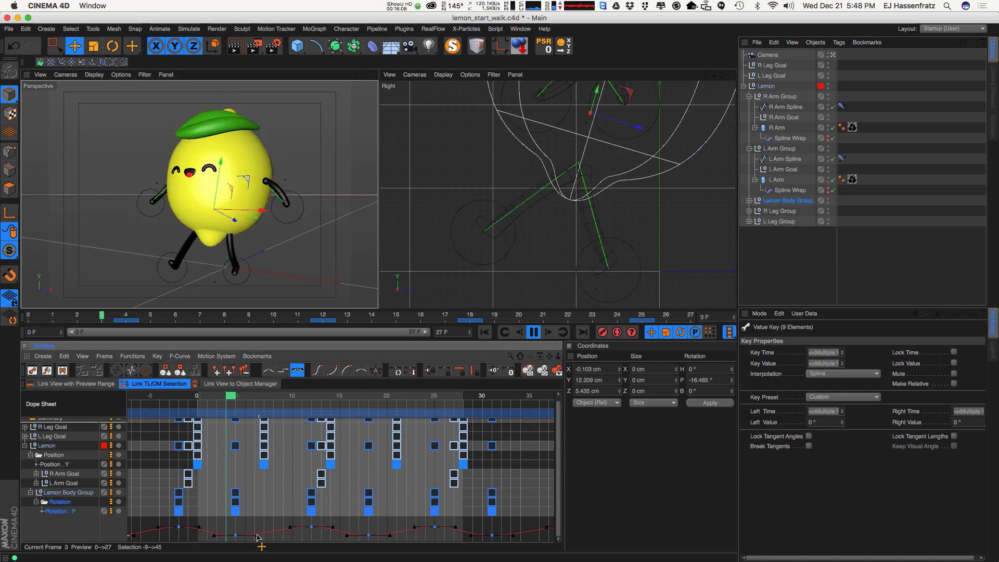
key(Tab)
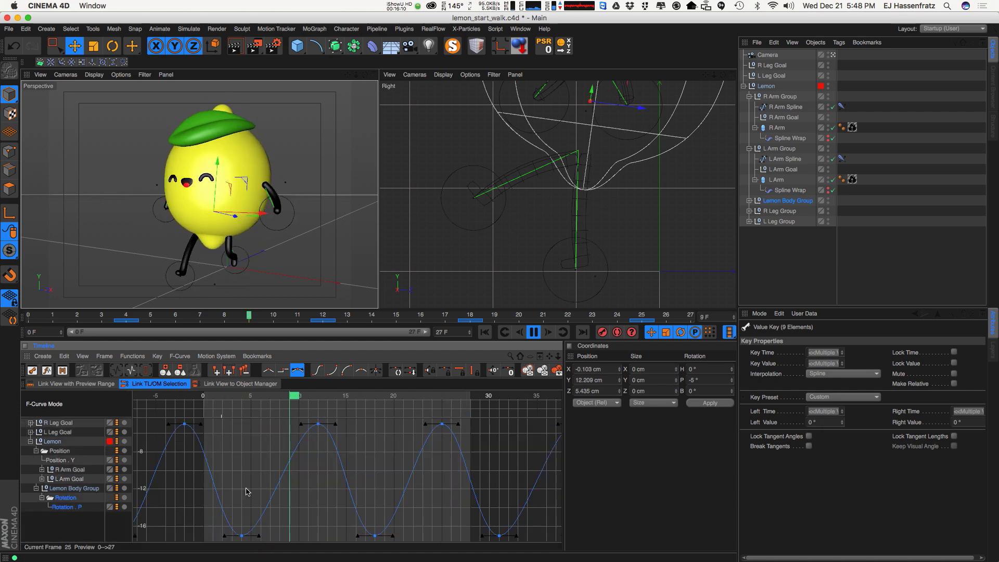
alt+right_drag(292, 497, 165, 494)
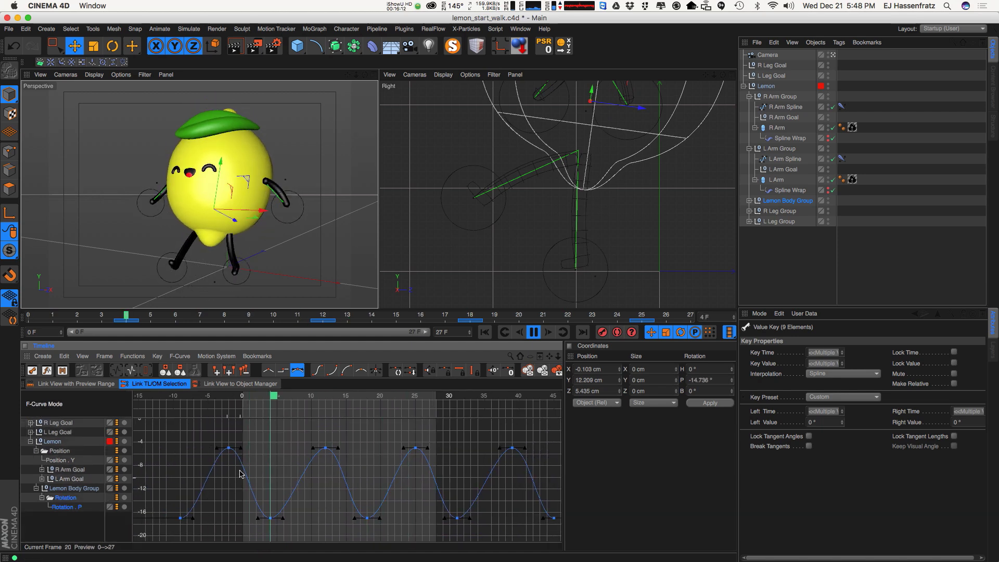
drag(136, 499, 552, 439)
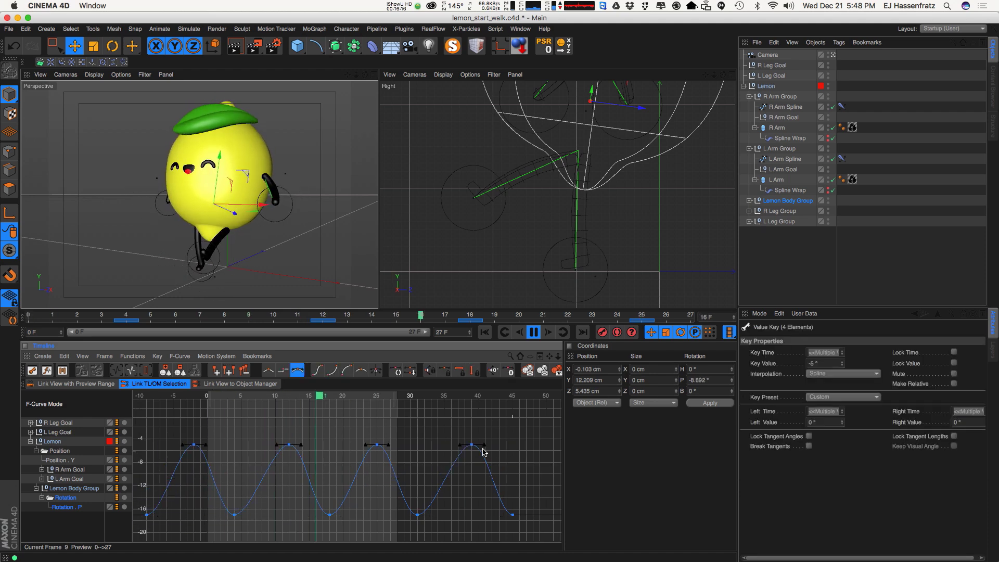
drag(472, 446, 474, 467)
click(605, 298)
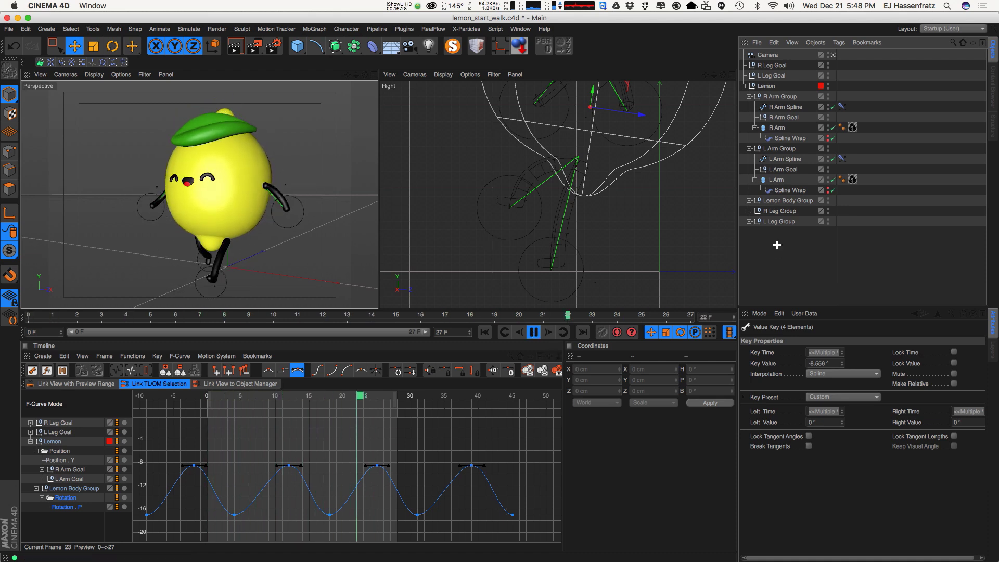
Step: Enlarge the viewports and examine the walk cycle's body rocking by playing and scrubbing it from different angles
drag(332, 310, 332, 379)
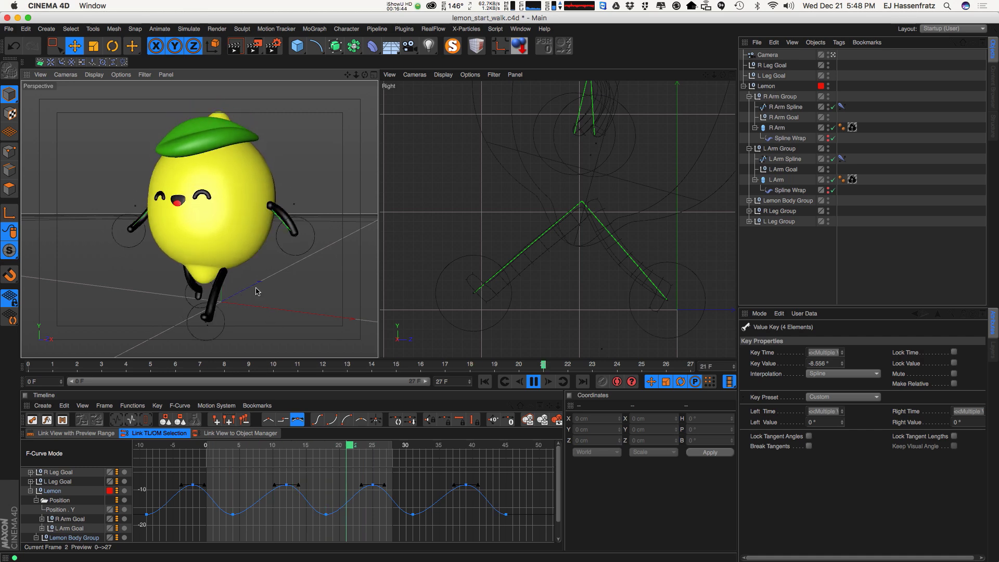
key(F8)
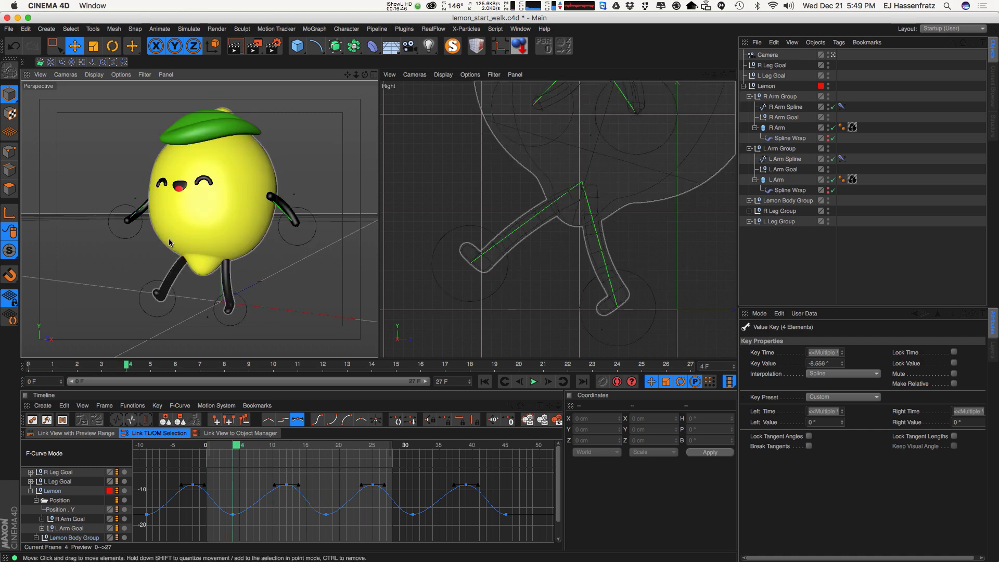
alt+drag(223, 265, 208, 295)
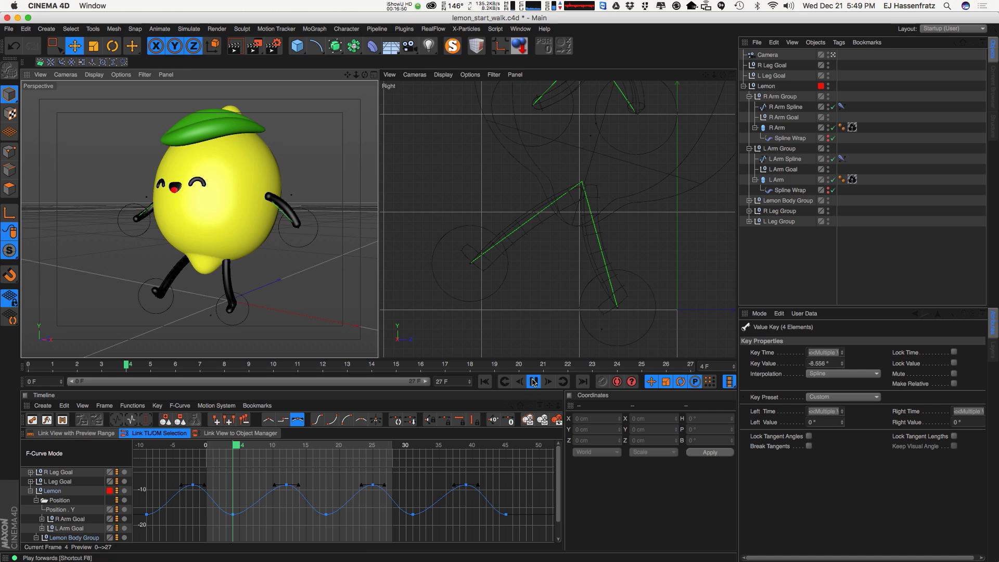
key(F8)
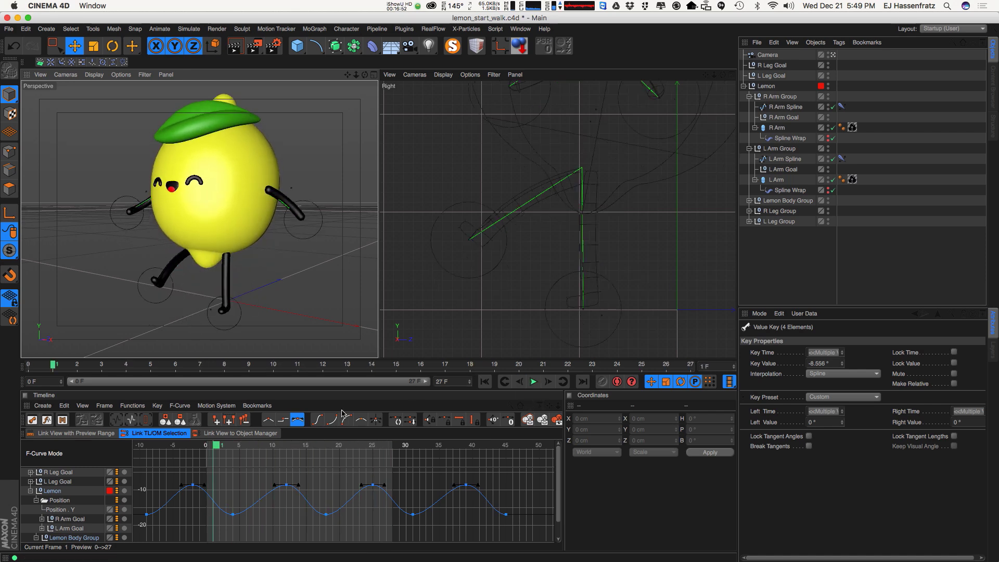
click(201, 447)
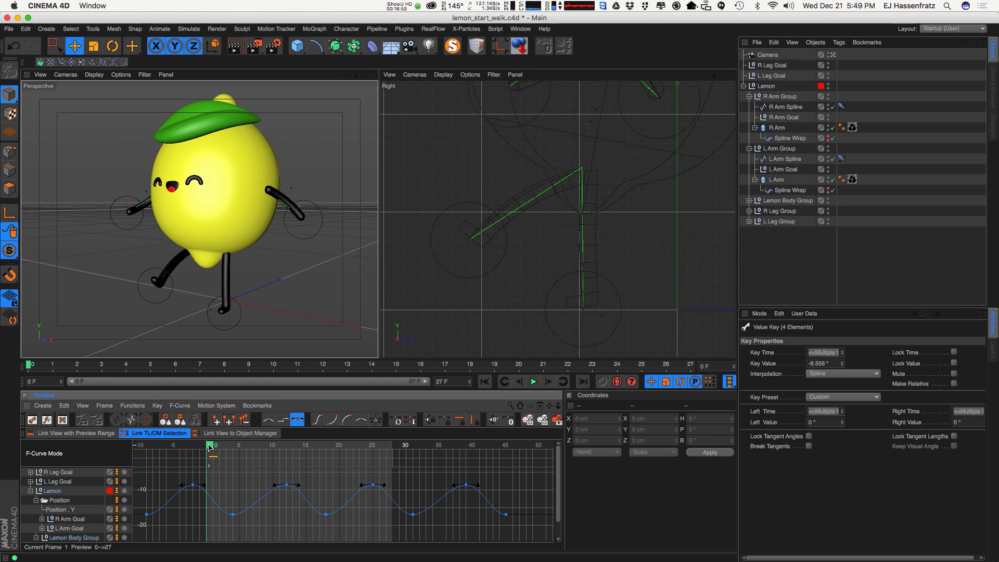
alt+drag(232, 271, 209, 294)
click(225, 447)
drag(225, 447, 140, 471)
Step: Switch the timeline to the dope sheet, reframe the lemon in the perspective view and replay the walk cycle from frame 0
key(Tab)
mouse_move(211, 447)
mouse_down()
mouse_move(201, 451)
mouse_move(386, 450)
mouse_move(201, 462)
mouse_up()
alt+drag(177, 286, 224, 242)
alt+right_drag(224, 239, 201, 235)
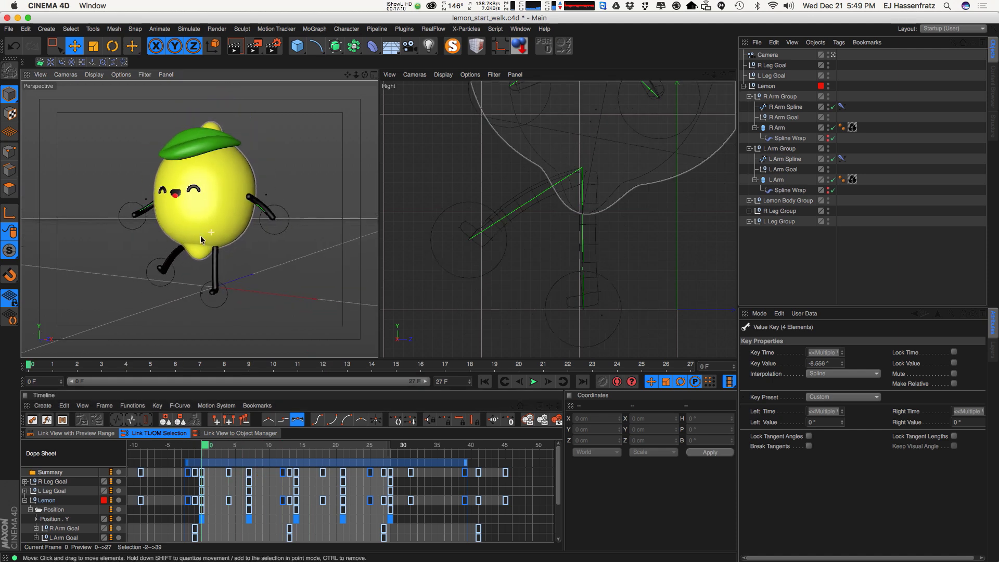
alt+middle_drag(200, 236, 216, 240)
alt+right_drag(216, 239, 242, 239)
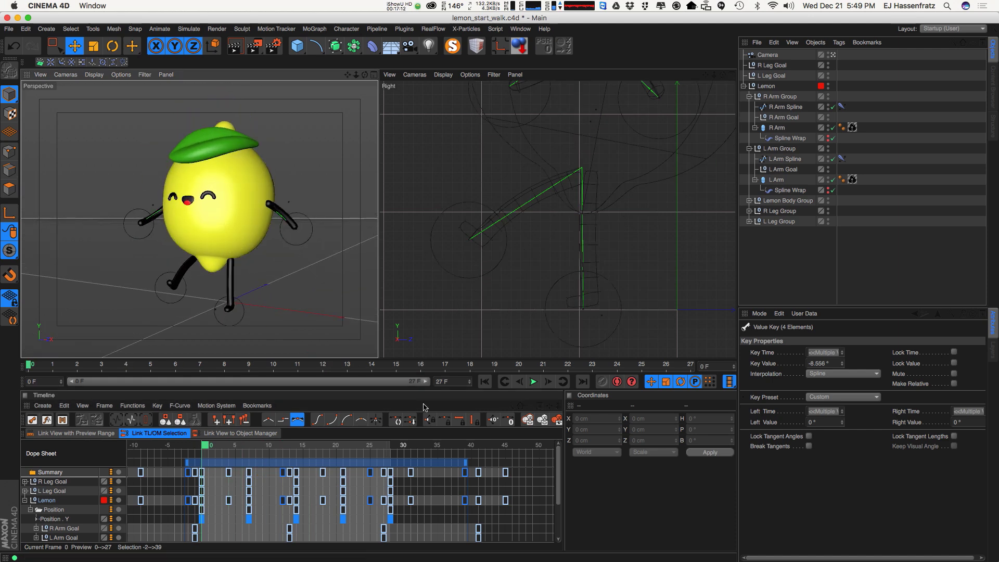
click(533, 381)
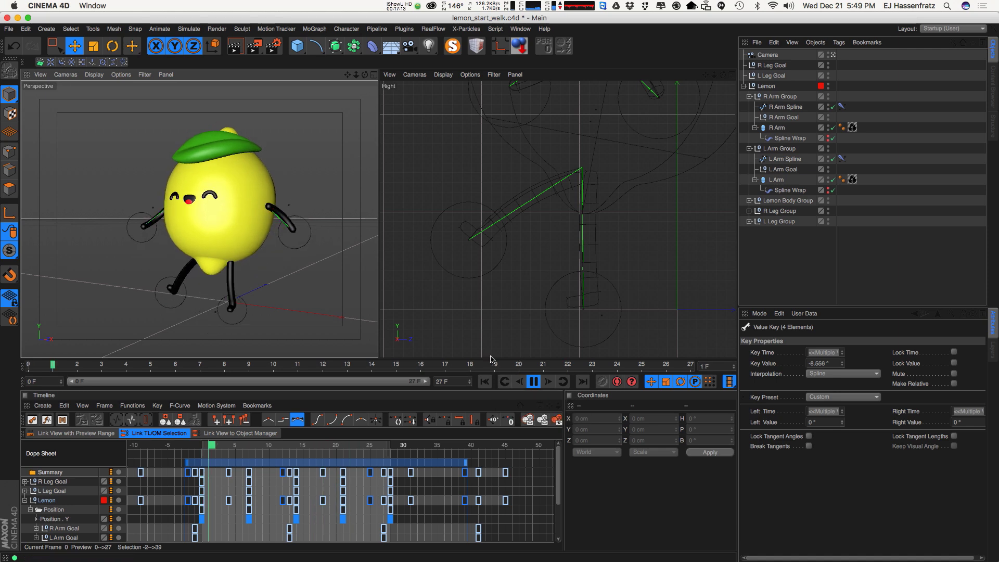
key(F8)
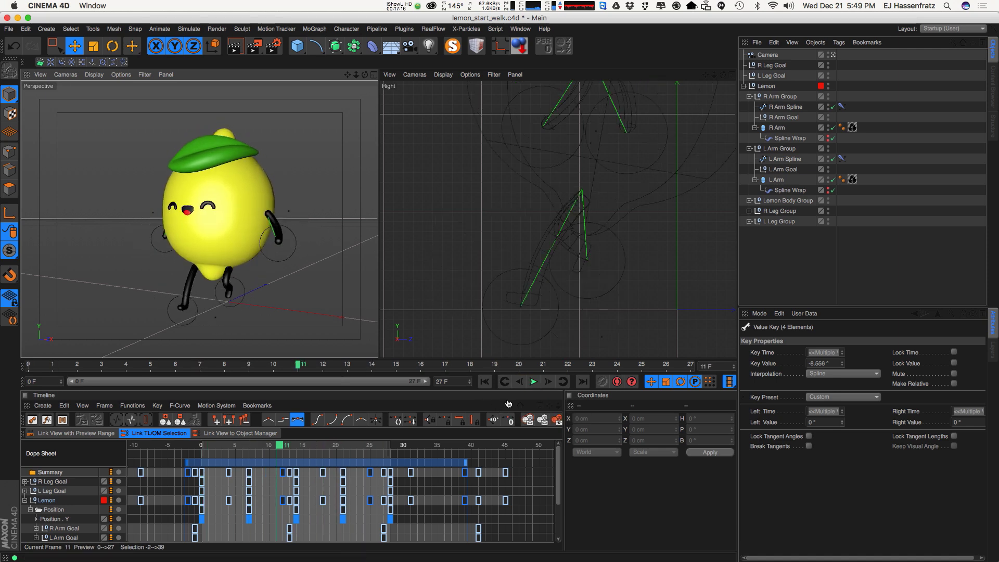
click(530, 381)
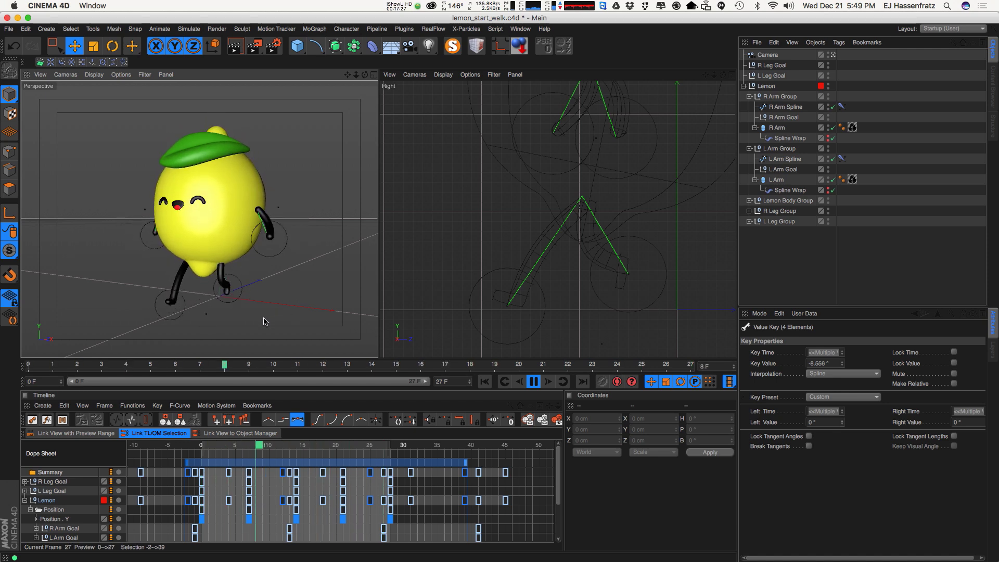
key(F8)
key(shift+f)
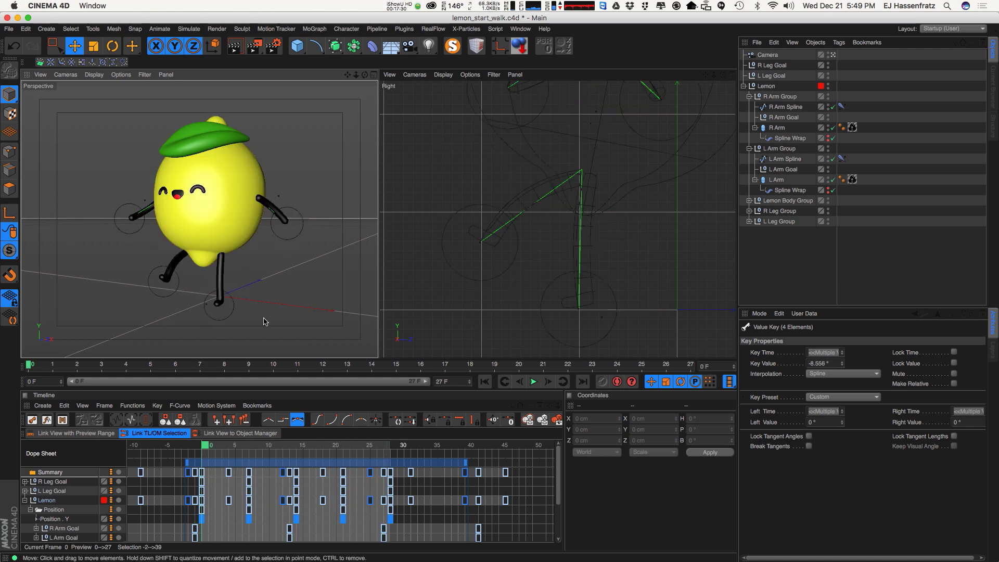
click(533, 382)
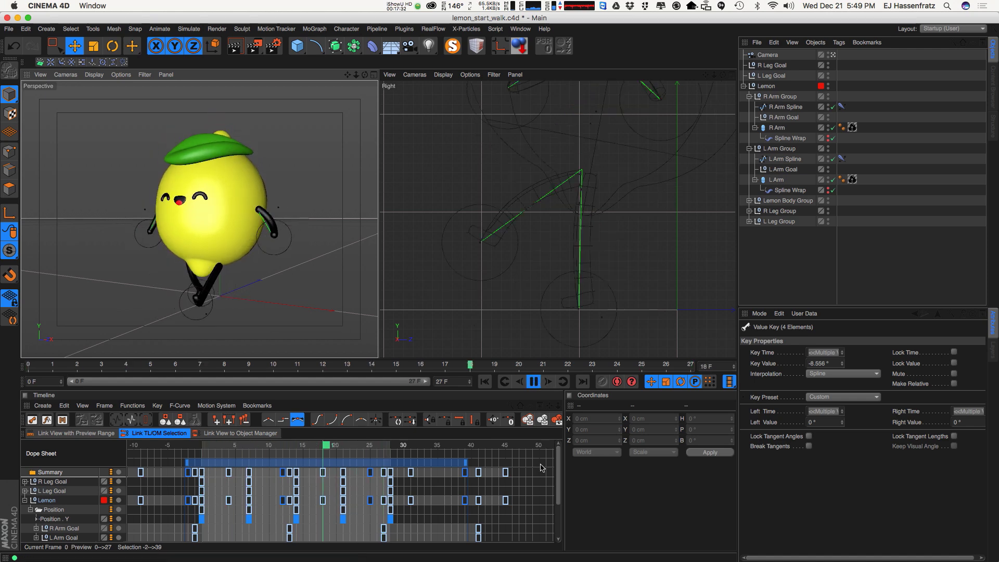